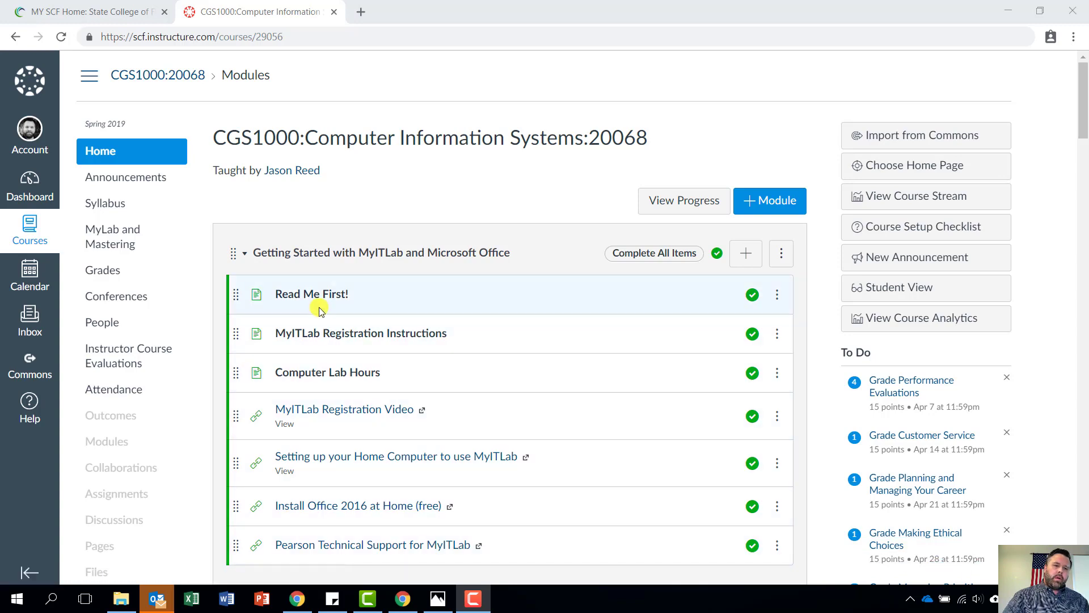
Go to the course's MyLab and Mastering page and launch MyLab IT to its Getting Started page
click(109, 240)
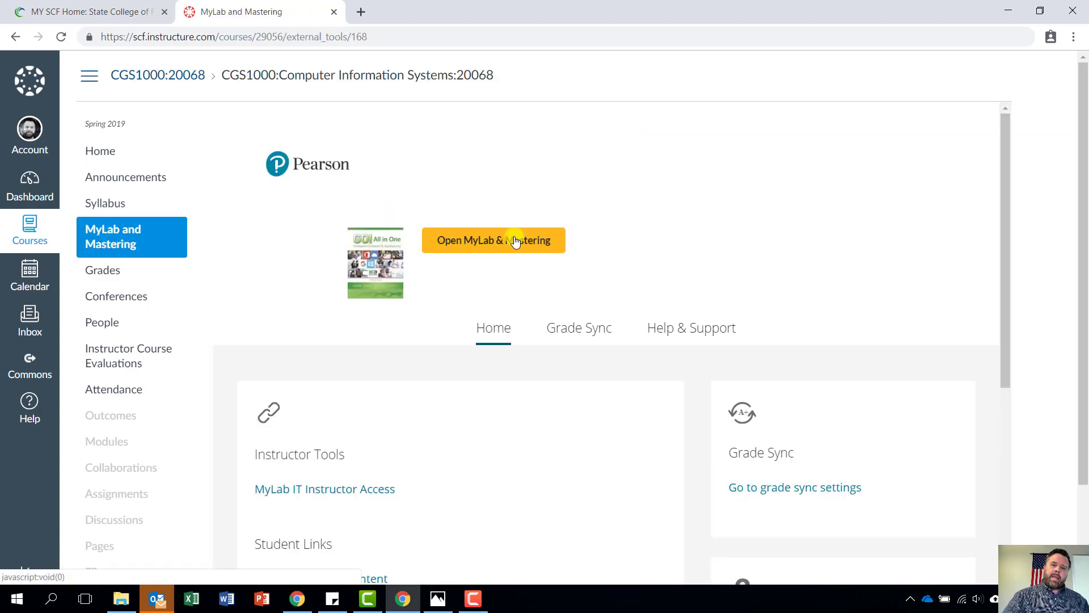
click(493, 243)
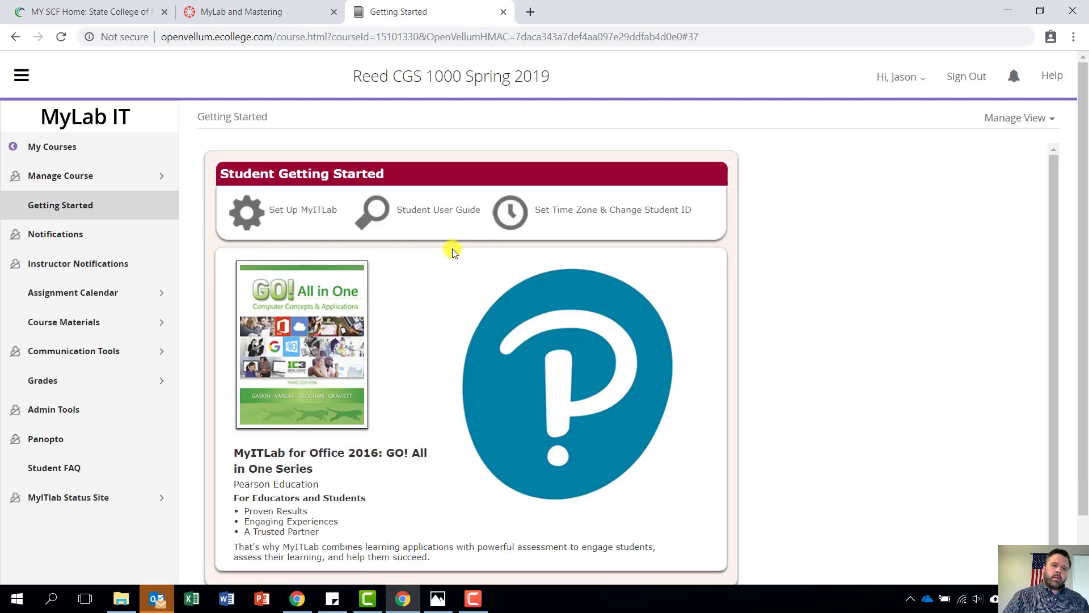
Open Chapter 14 Grader Project 14G from the April 7 items in the Assignment Calendar
click(80, 306)
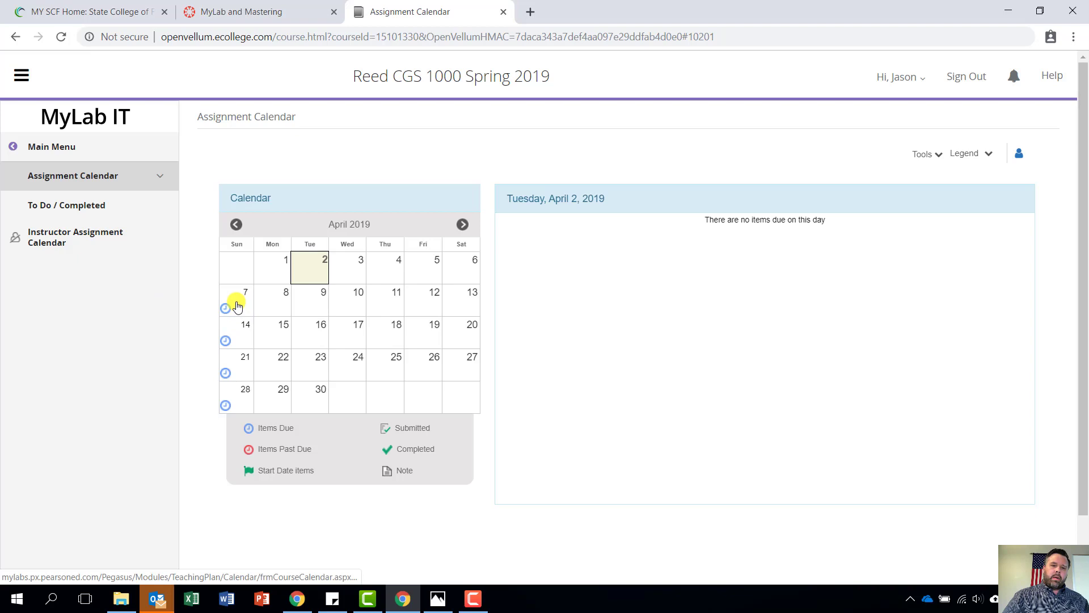
click(237, 306)
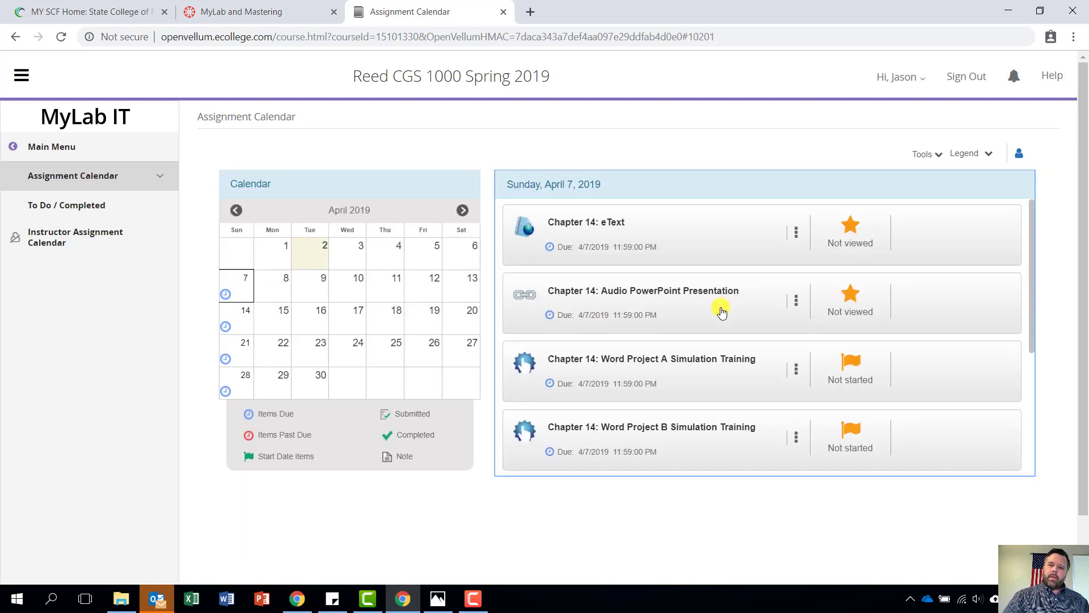
scroll(718, 308, down, 4)
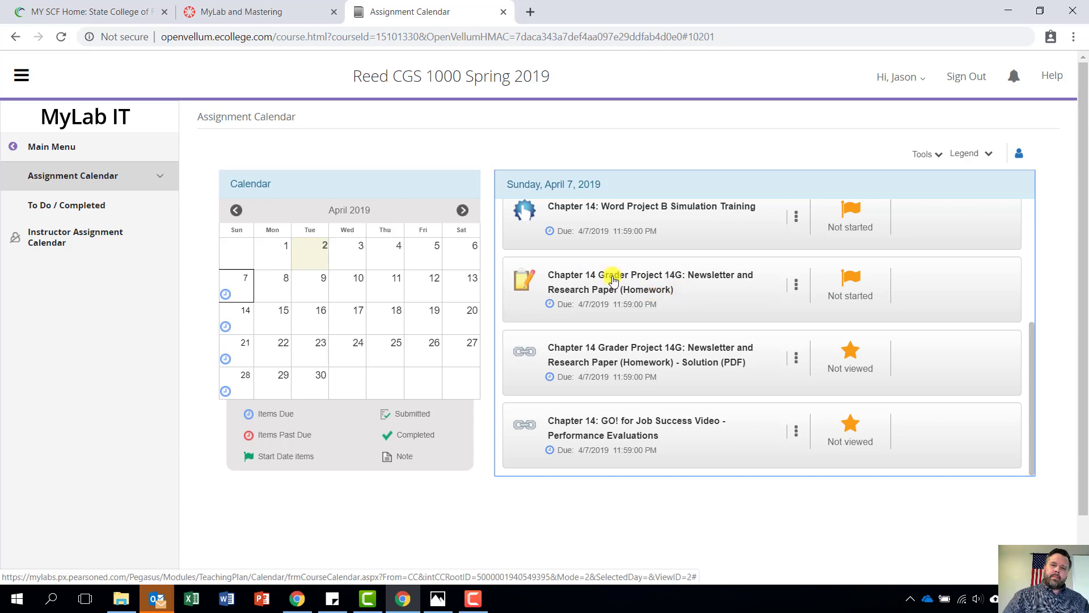
click(614, 279)
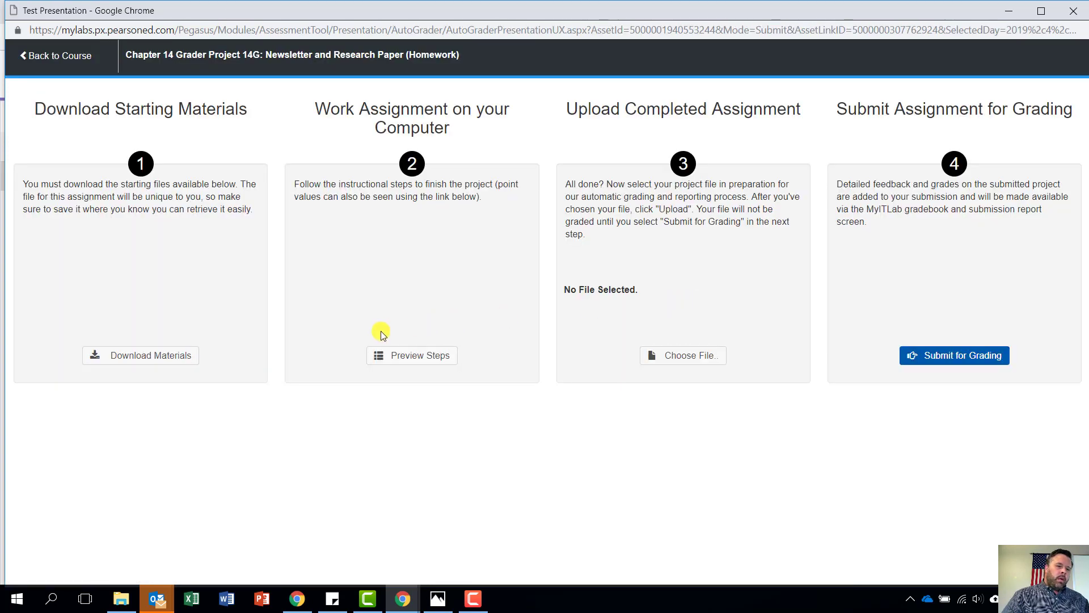
Download the instructions and student starting files, then open _Student_aio16_wd_ch14_grader_14g_hw.docx in Word
click(140, 362)
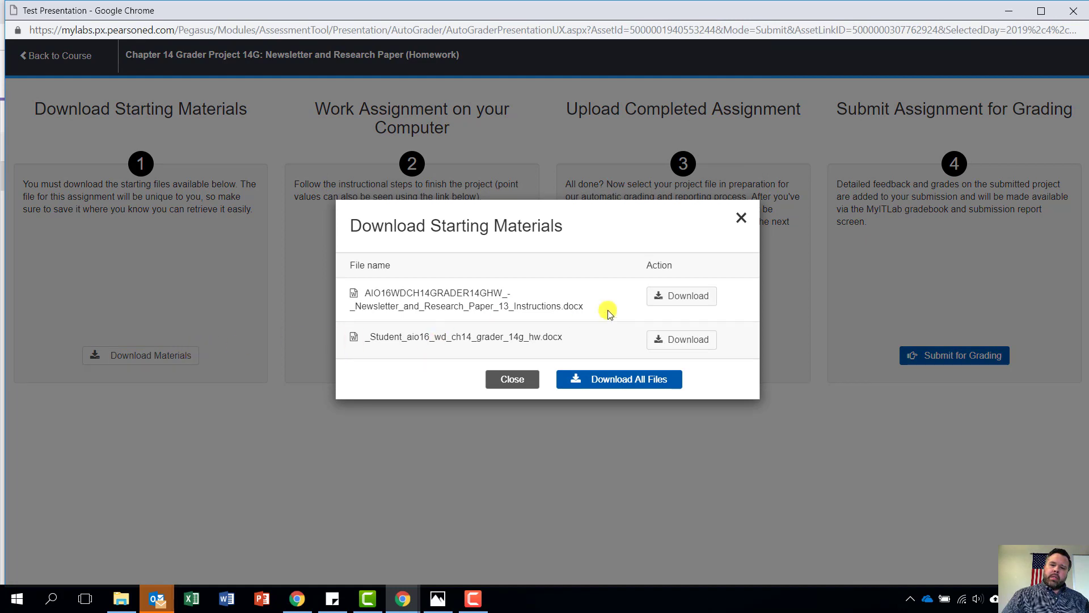
click(672, 292)
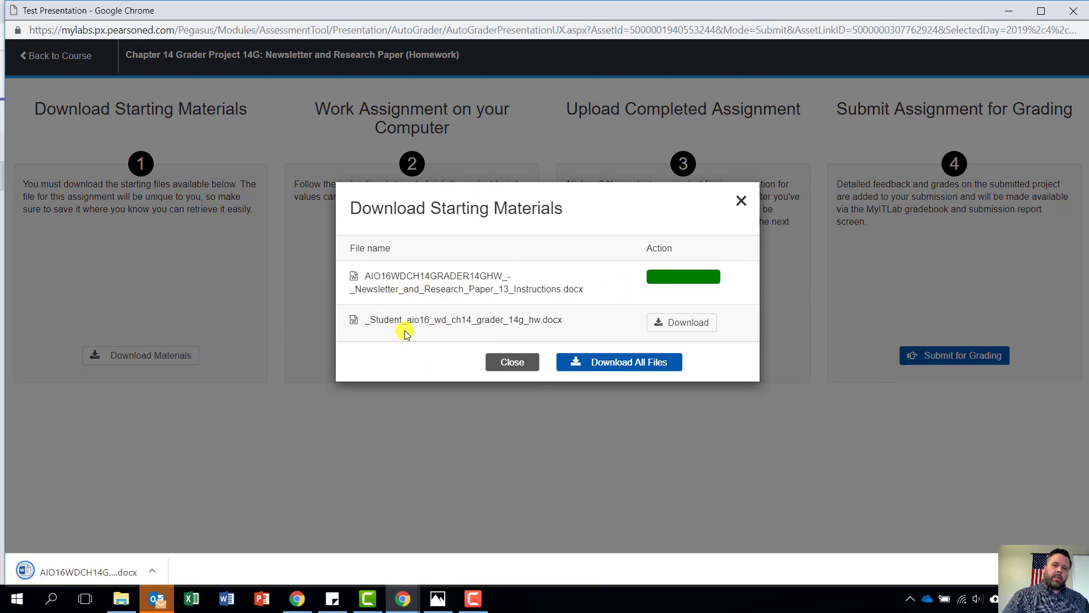
click(682, 328)
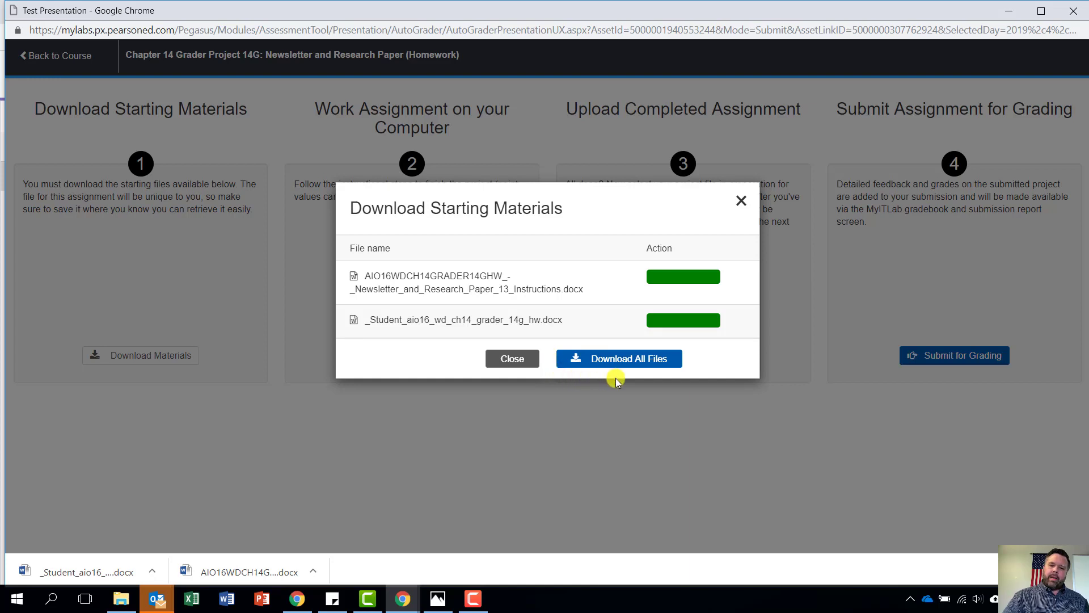
click(83, 572)
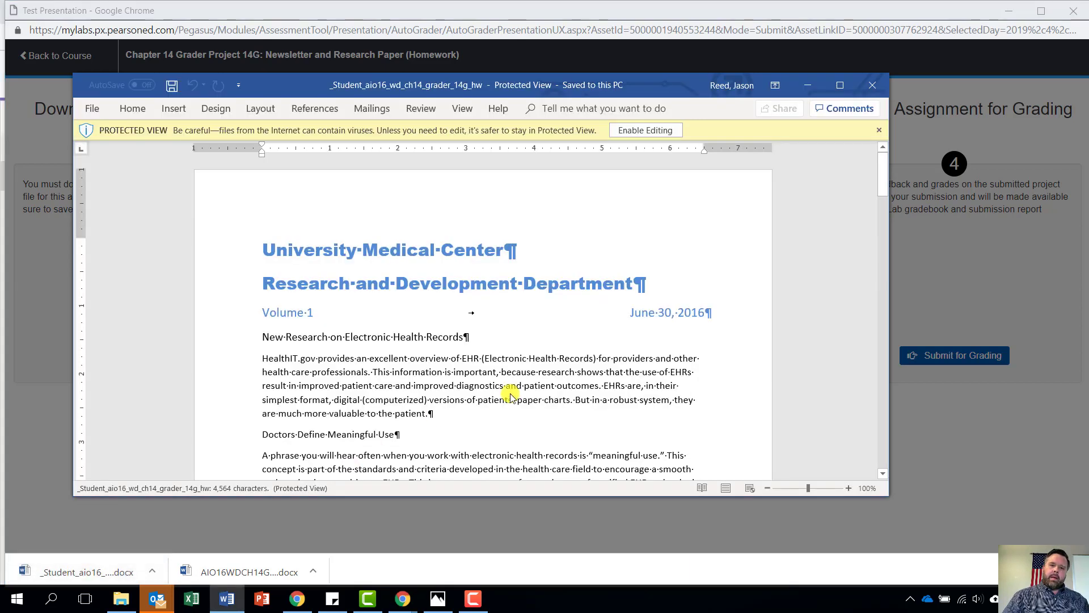
Enable editing on the Protected View document and maximize the Word window
click(653, 130)
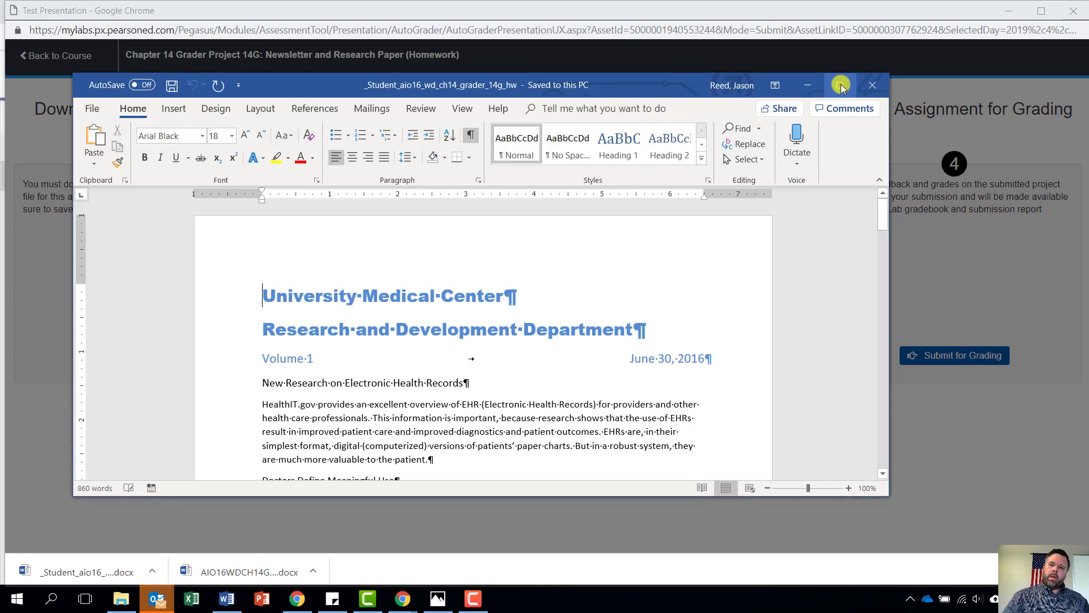
click(839, 86)
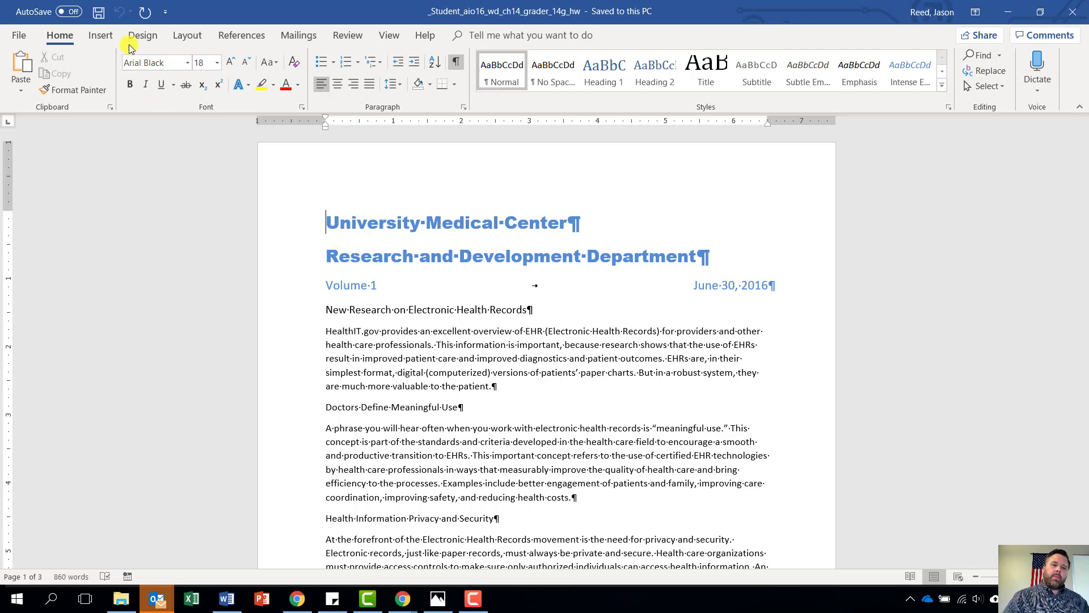
Insert the first microscope clip art result from an Online Pictures search
click(100, 37)
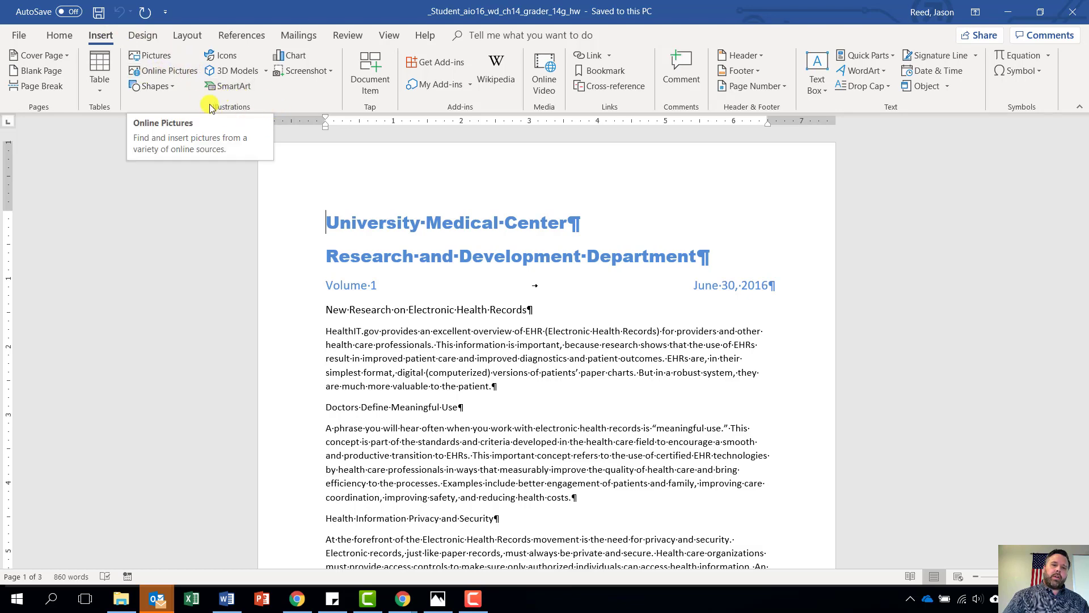
click(151, 70)
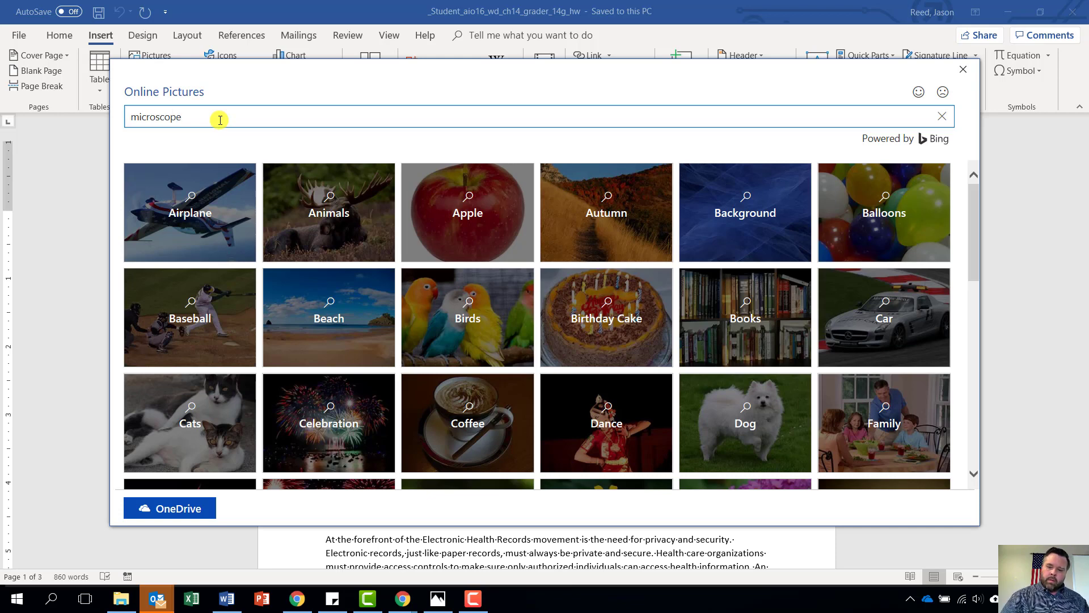
key(Return)
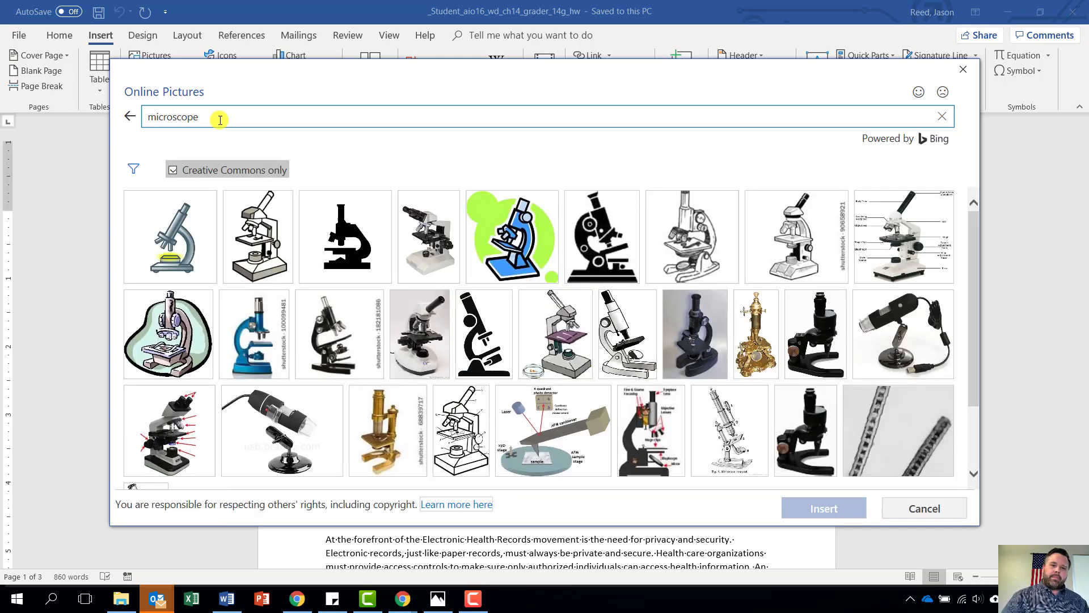
click(176, 241)
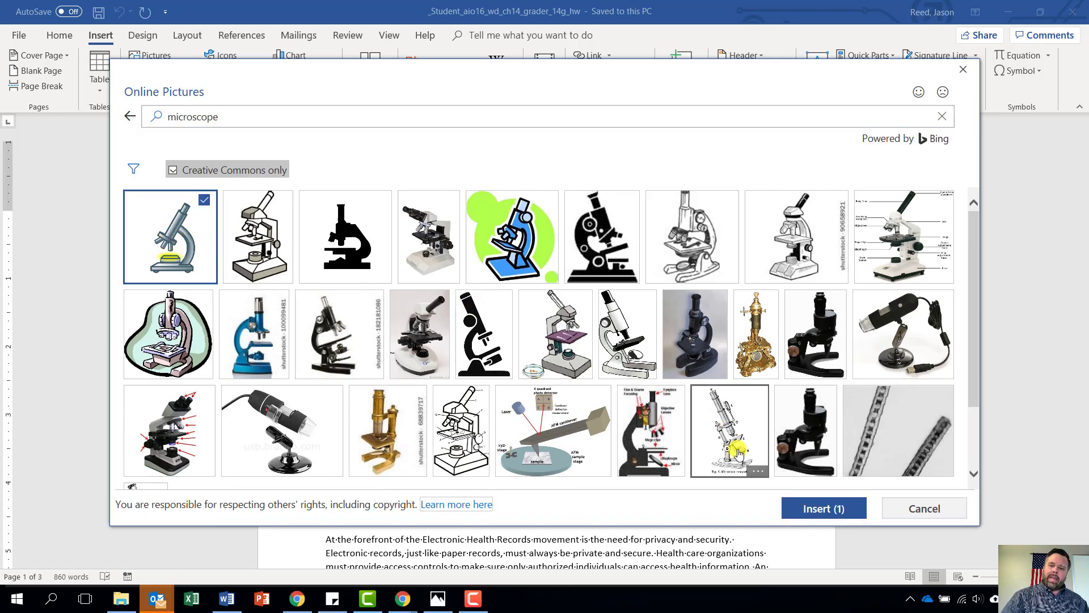
click(820, 509)
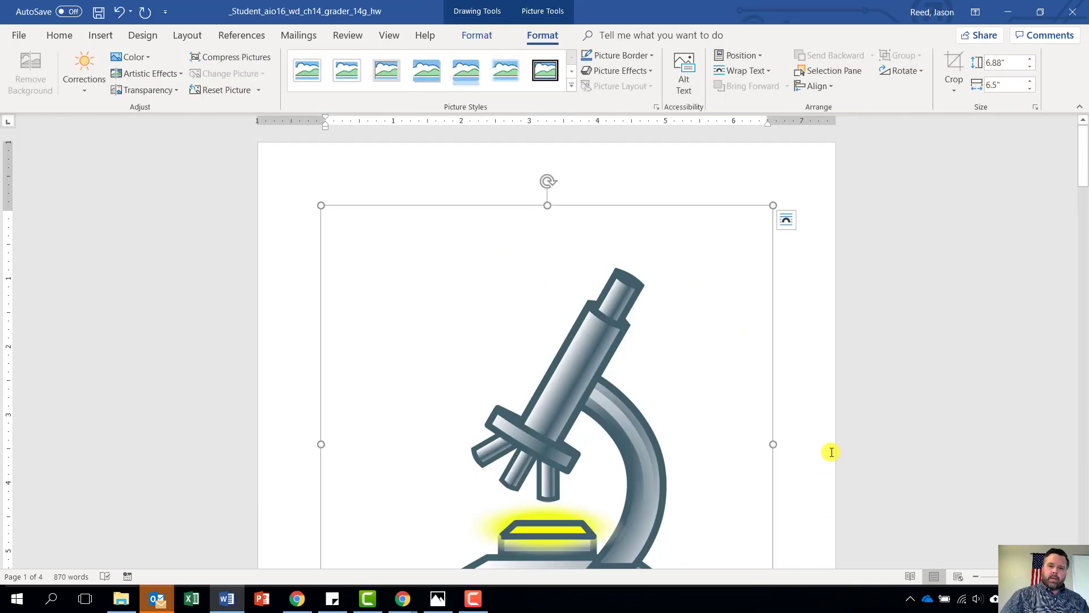
Select and delete the photo credit caption box beneath the microscope picture
scroll(669, 415, down, 1)
scroll(669, 416, down, 5)
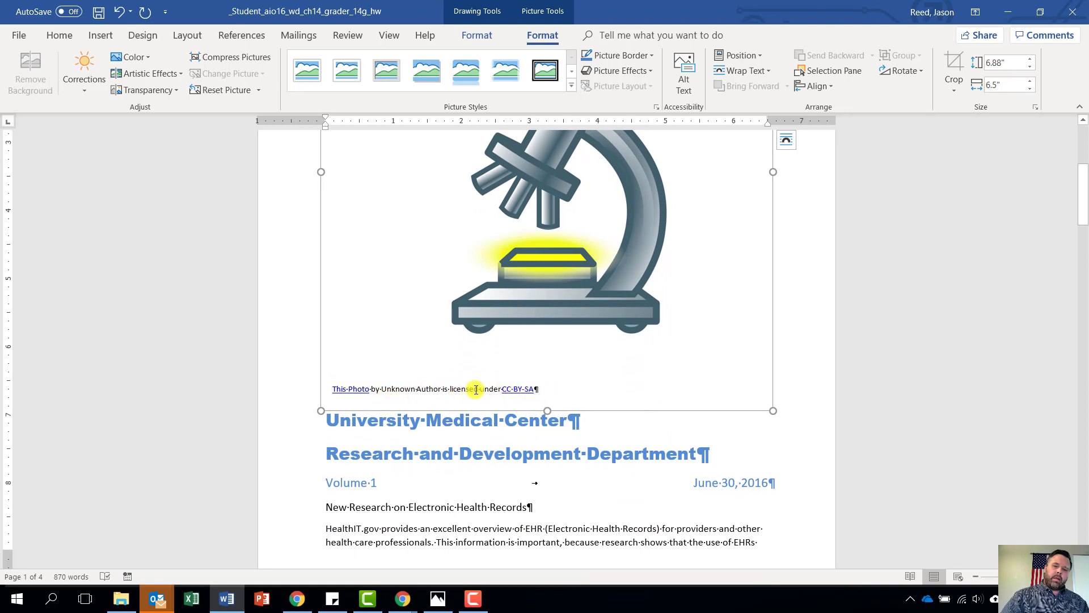
click(387, 391)
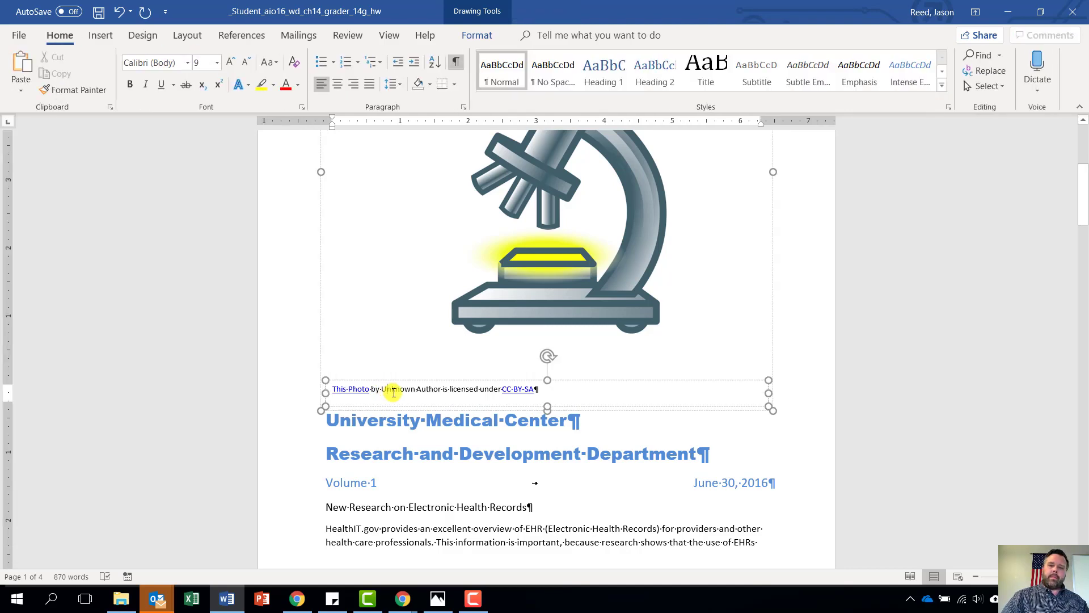
click(327, 379)
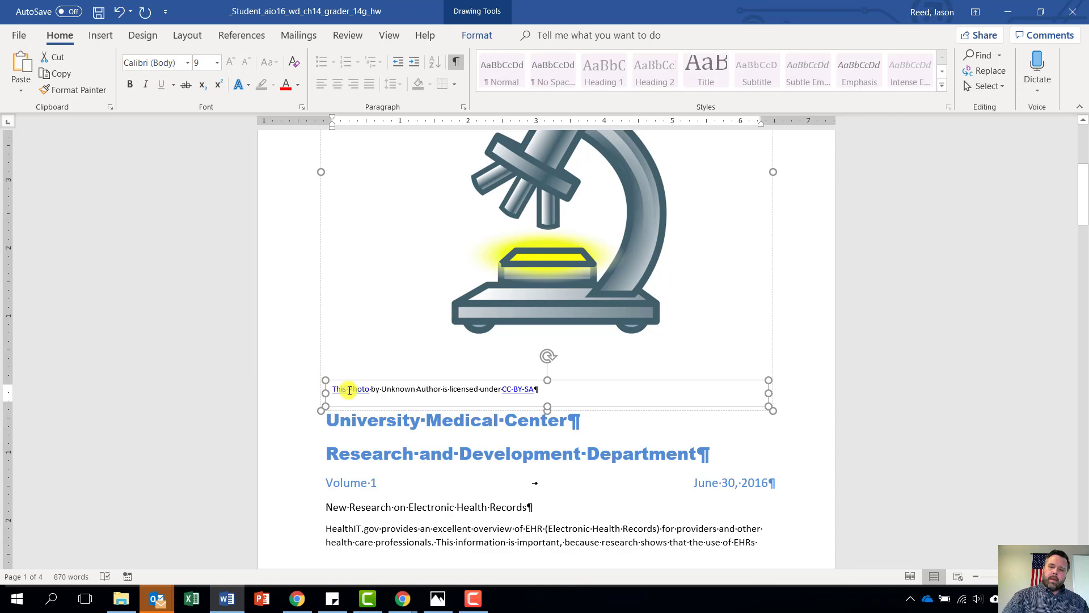
key(Delete)
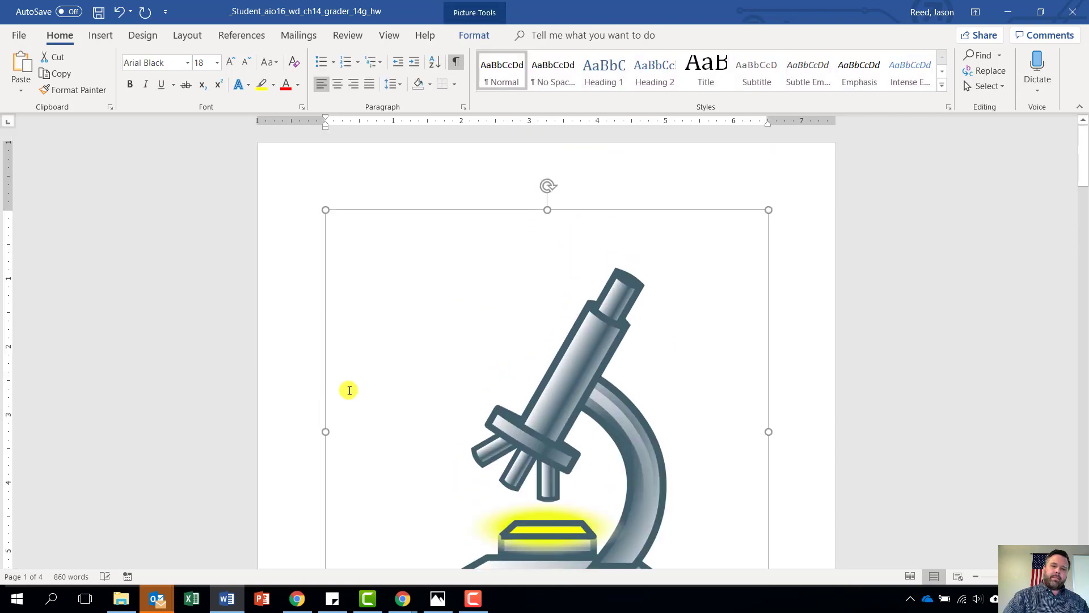
scroll(392, 420, down, 3)
scroll(392, 420, up, 3)
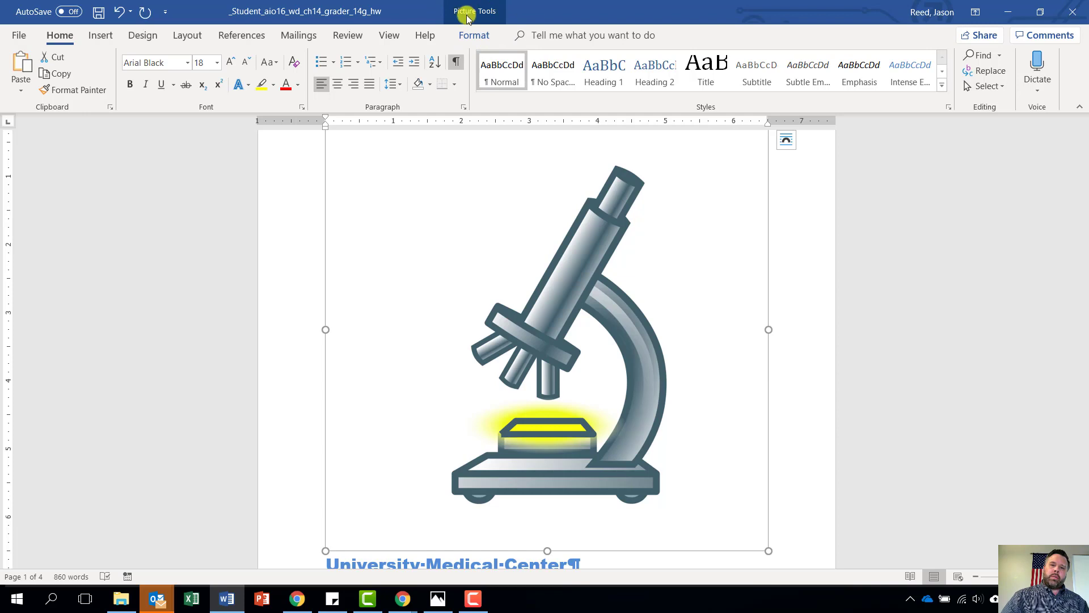
Set the microscope picture's Shape Height to 0.7", making it 0.7" square
click(471, 38)
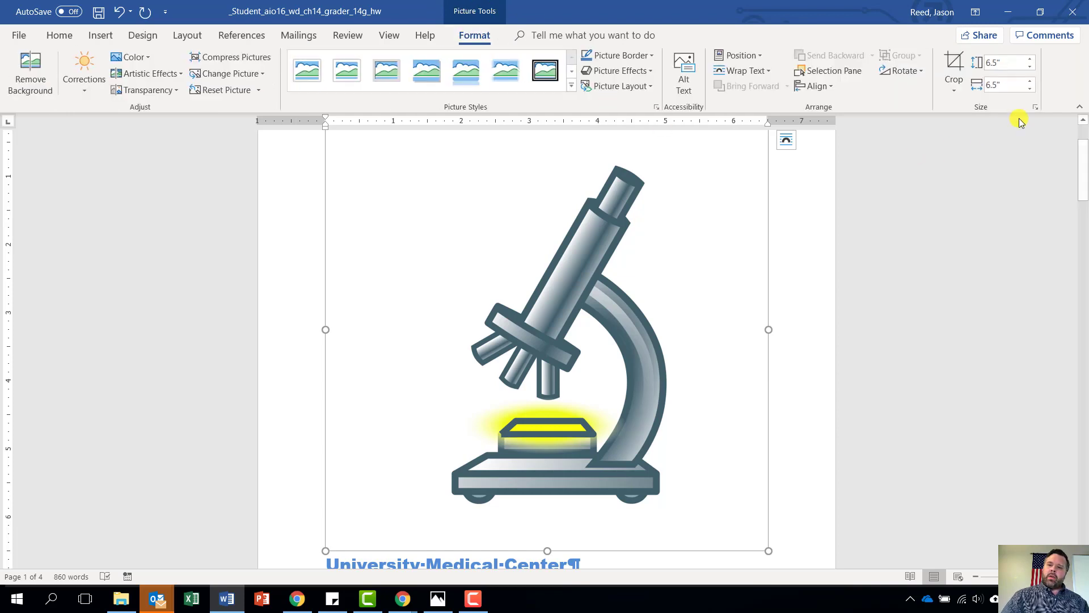
click(1007, 62)
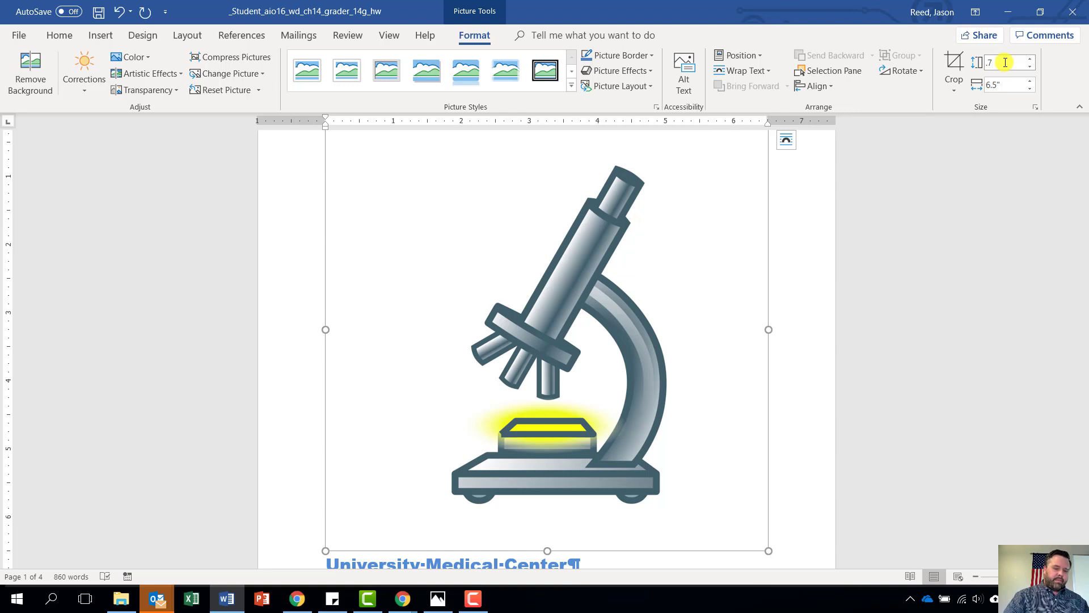
text(.7)
key(Return)
scroll(856, 233, up, 3)
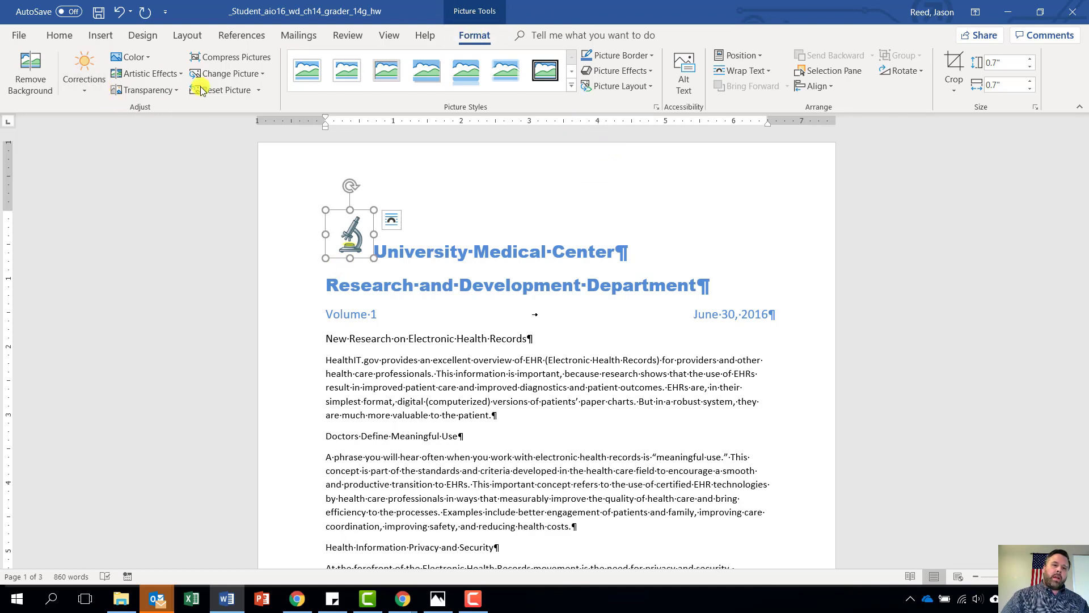
Recolor the microscope picture to Blue, Accent color 1 Light
click(134, 57)
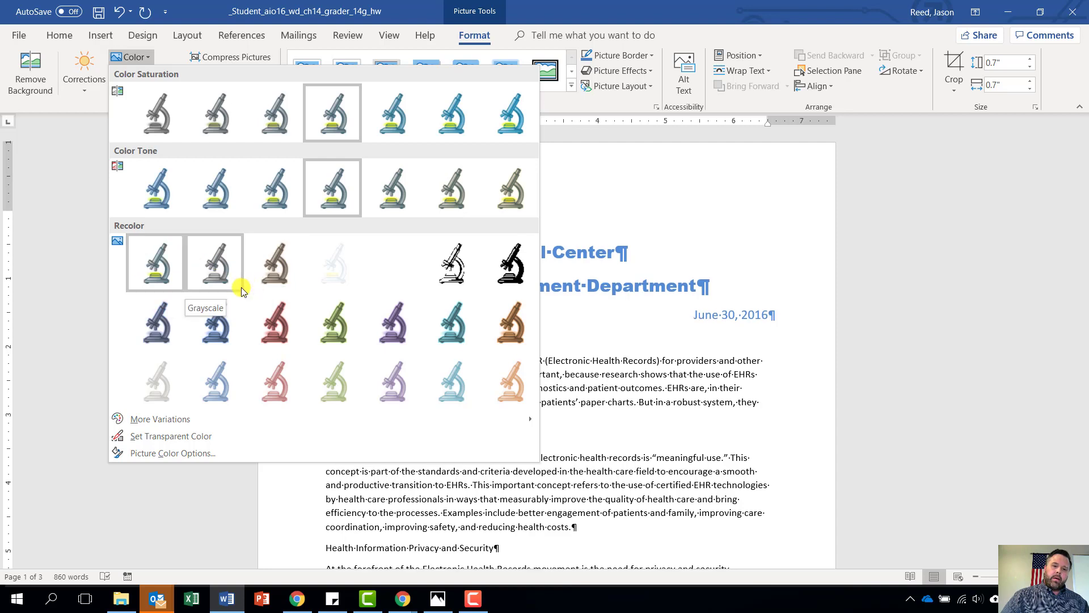
click(206, 379)
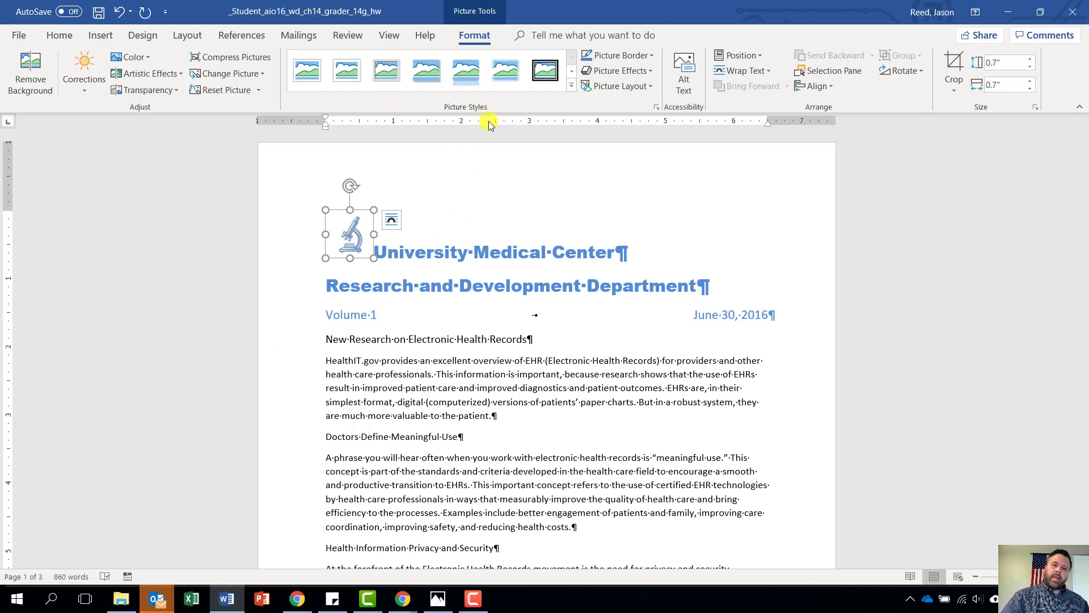
Give the microscope picture a black border with a 2¼ pt weight
click(646, 56)
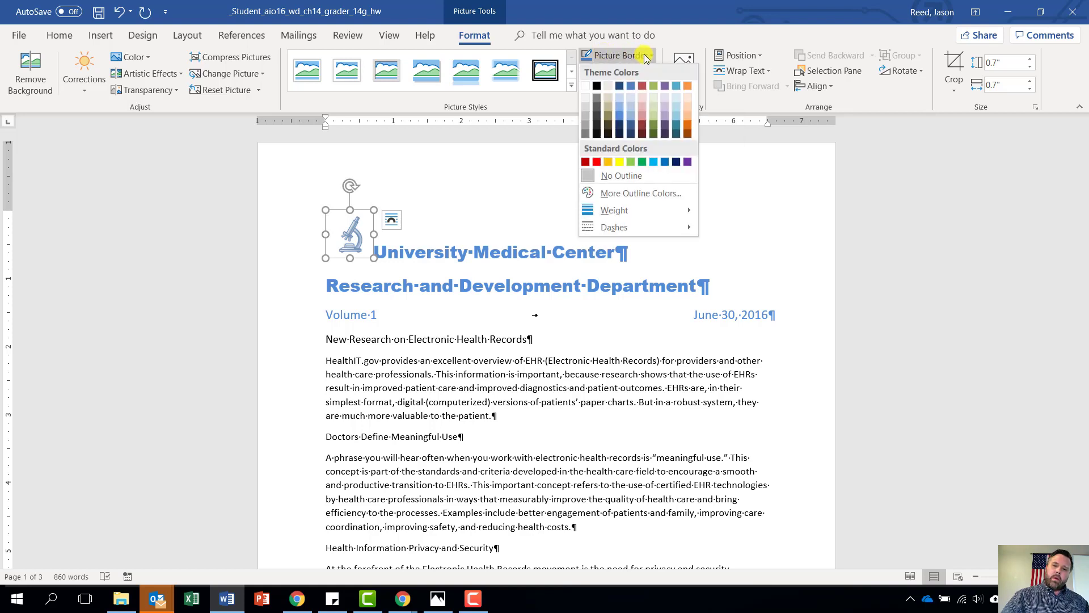
click(596, 89)
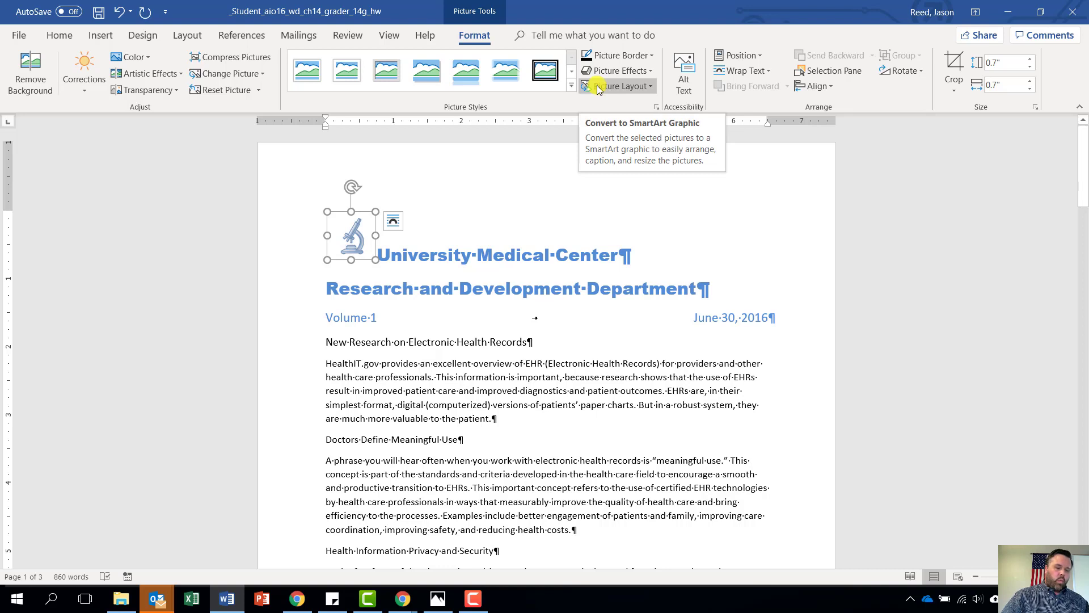
click(634, 58)
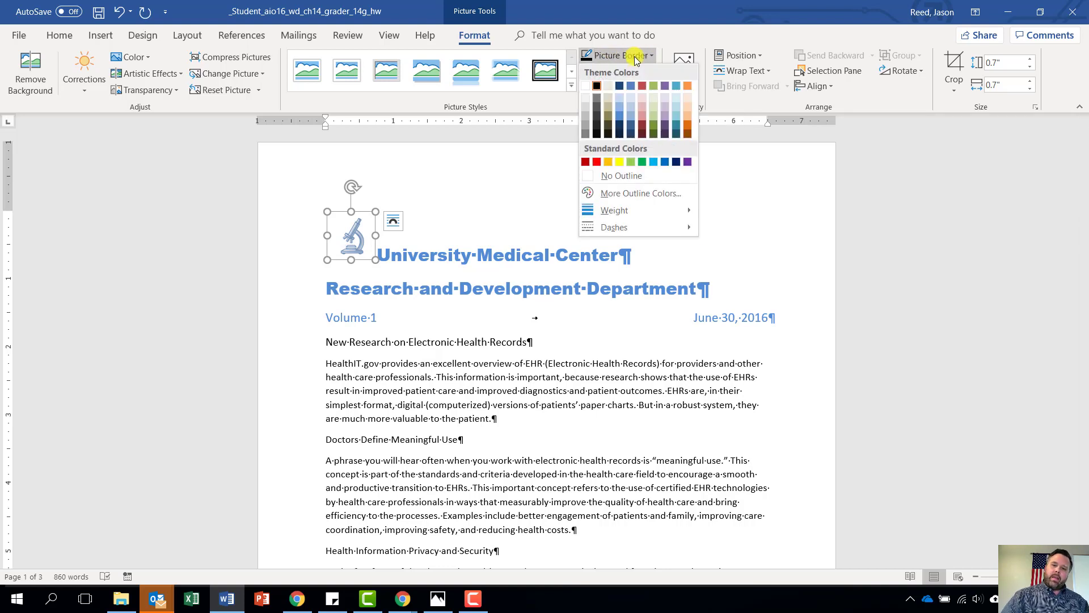
mouse_move(632, 211)
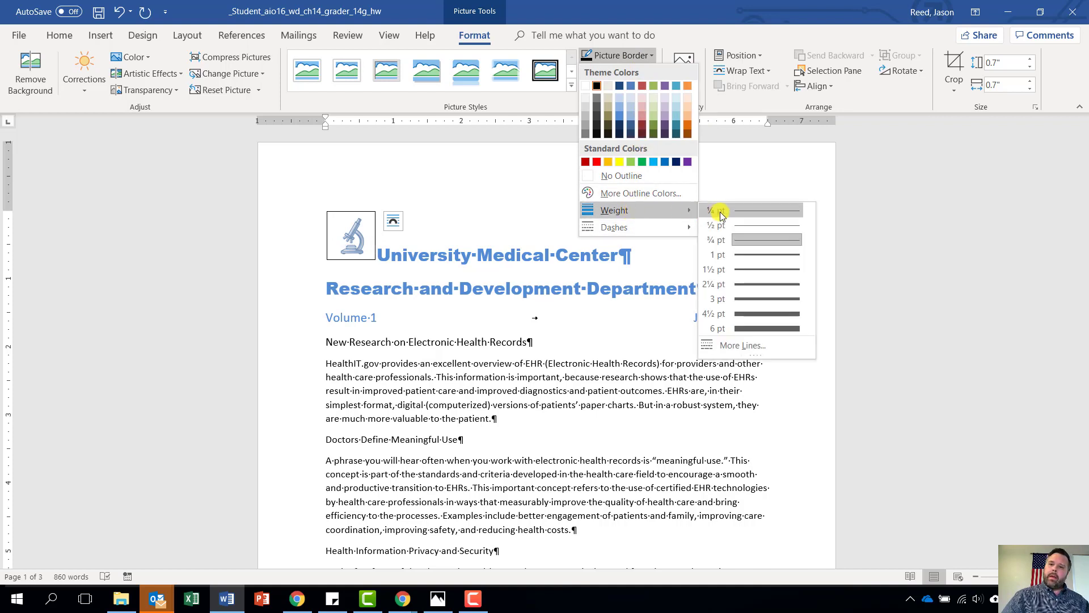
click(741, 285)
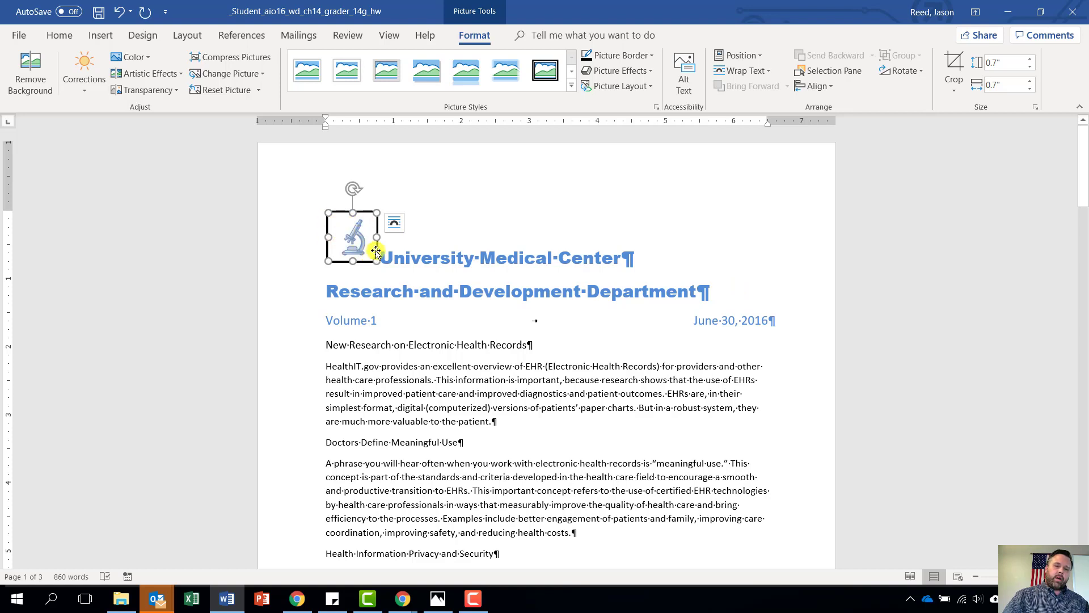
Apply Square text wrapping to the microscope picture and bring up its Layout Position settings
click(396, 226)
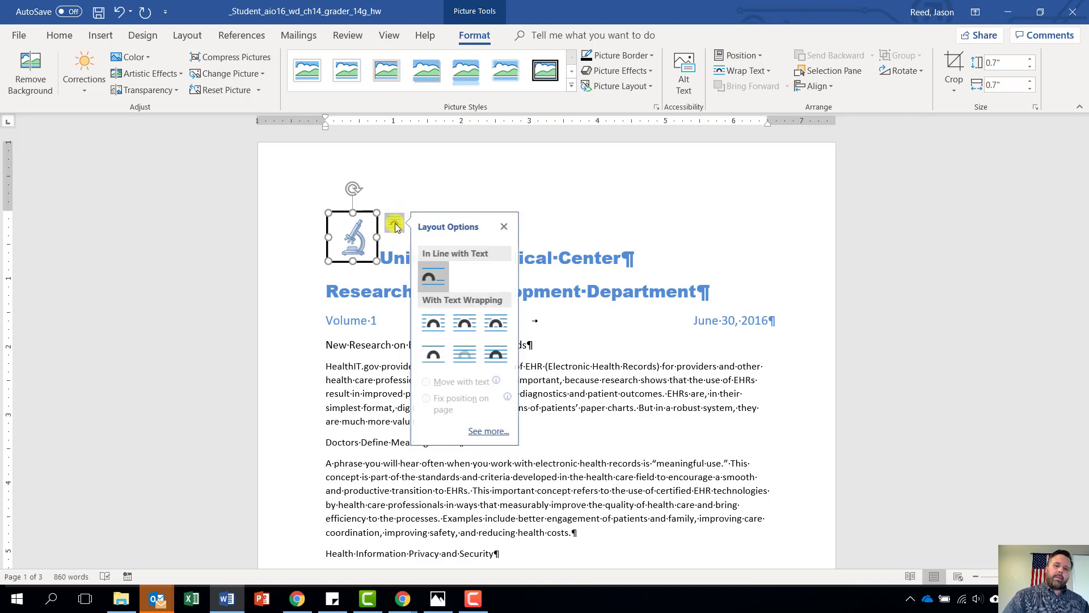
click(435, 324)
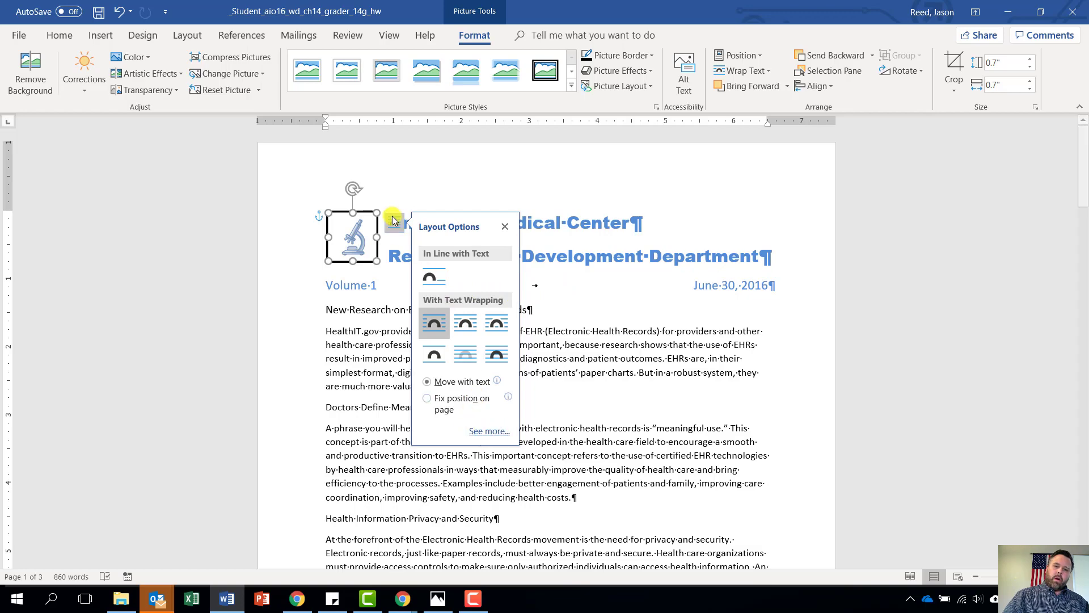
click(486, 432)
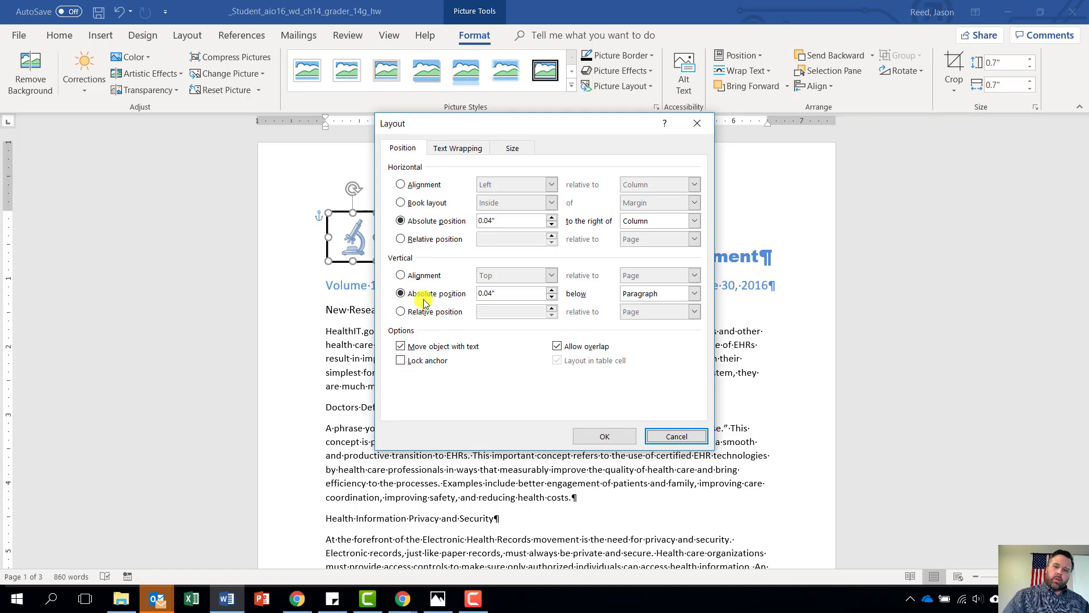
Position the microscope picture with Left horizontal and Top vertical alignment, both relative to Margin
click(401, 186)
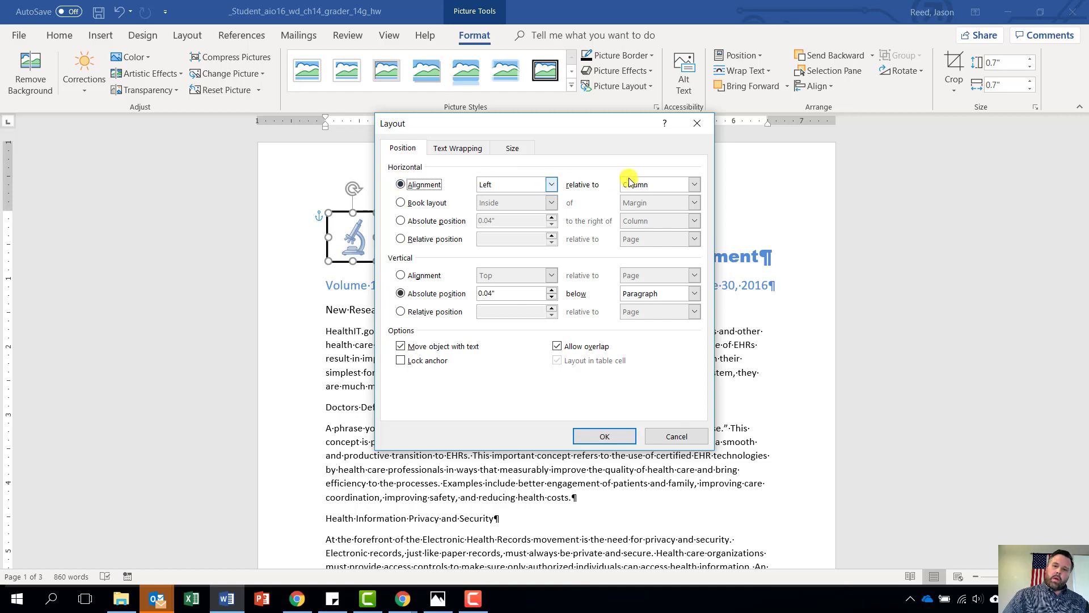
click(694, 184)
click(657, 196)
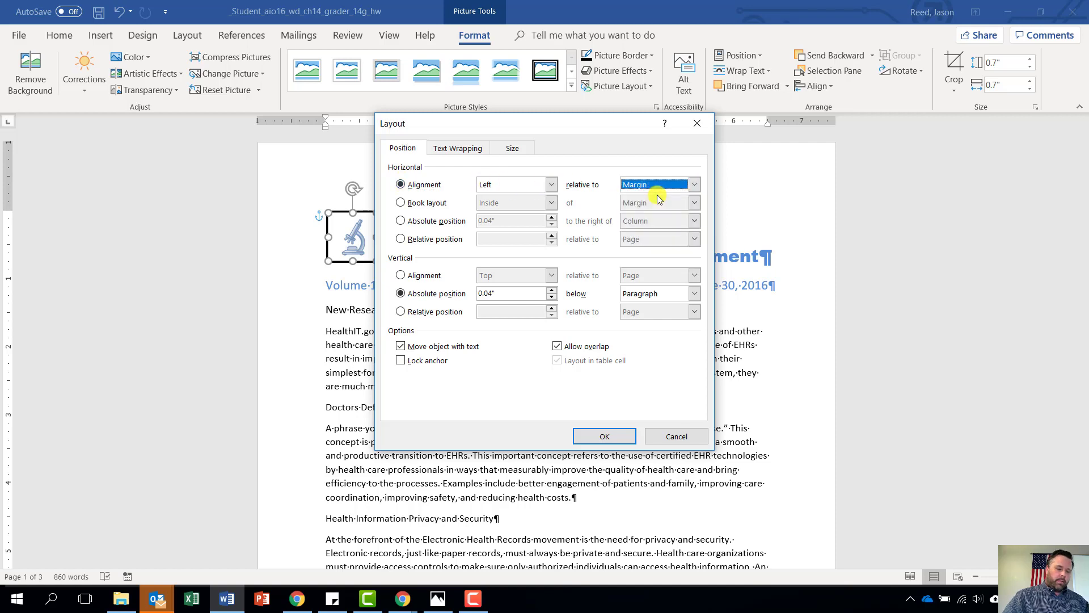
click(409, 278)
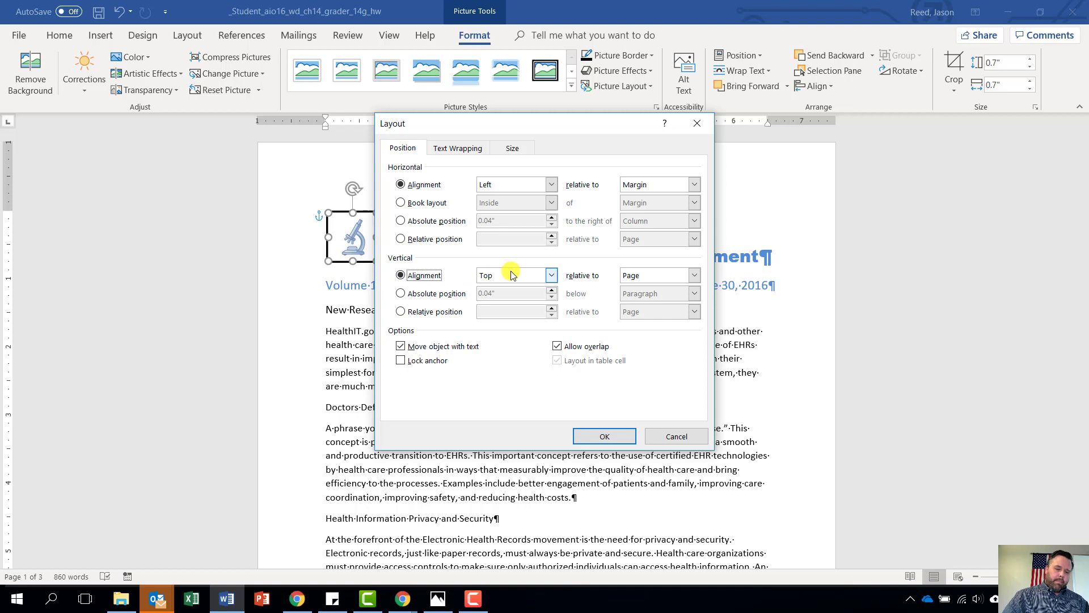
click(693, 275)
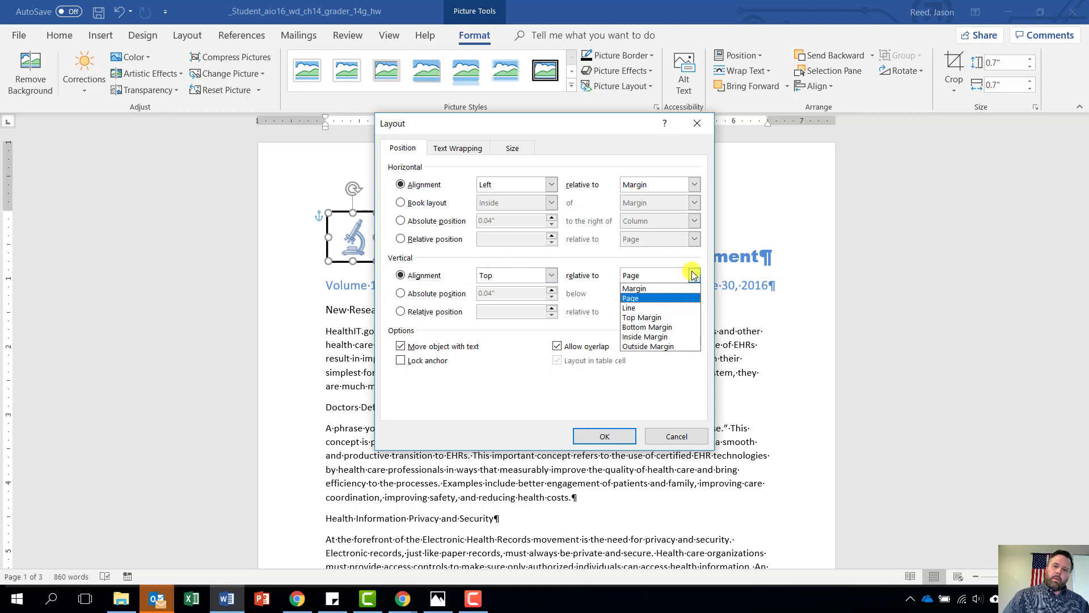
click(660, 289)
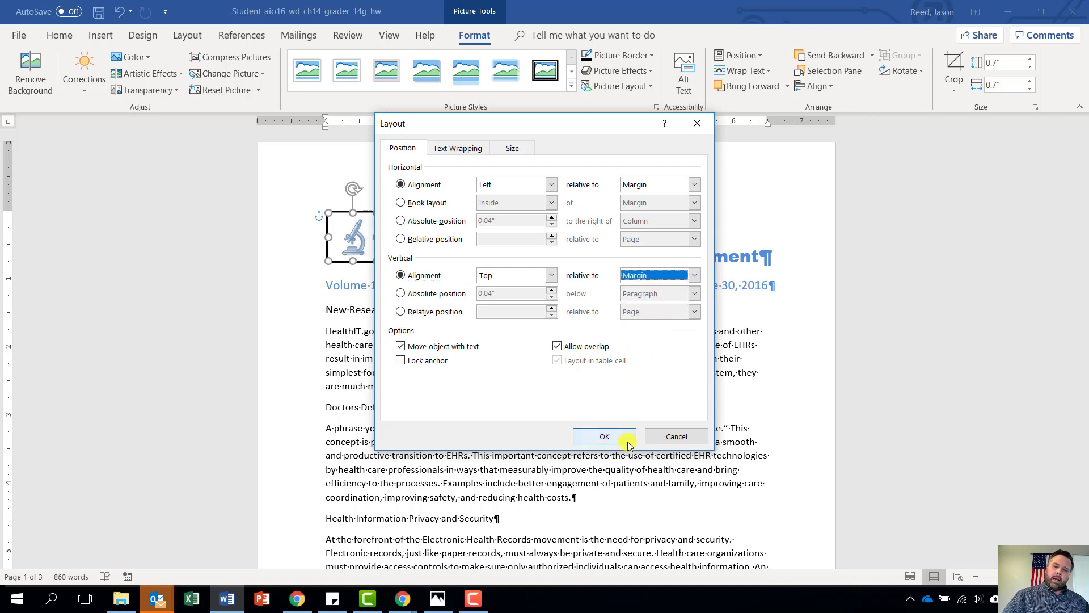
click(605, 437)
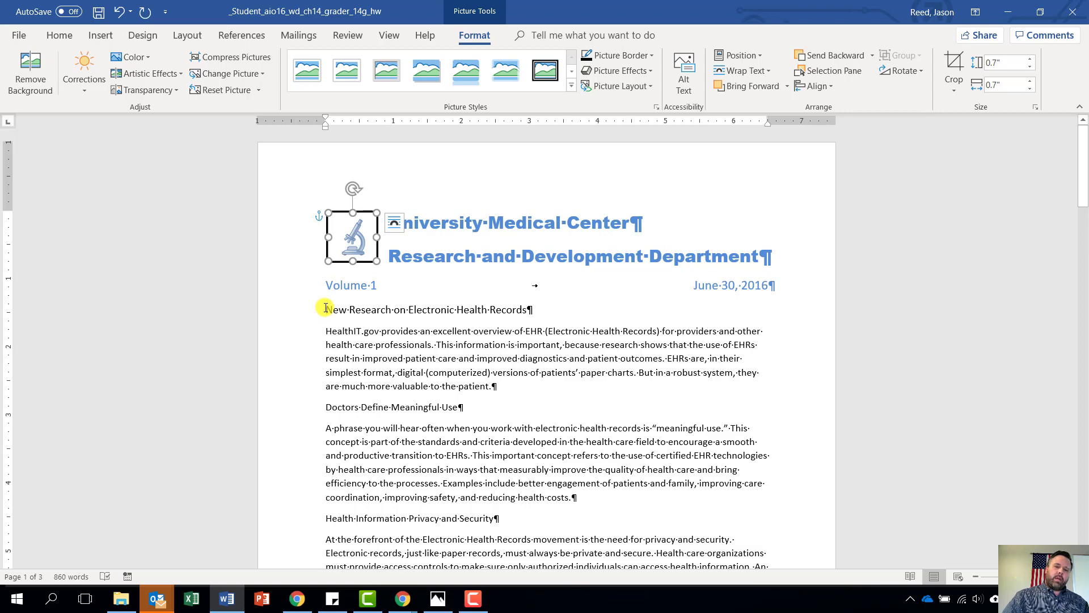
Select the text from the New Research heading through the end of the italic Ensuring… paragraph
drag(325, 309, 480, 442)
mouse_move(551, 507)
mouse_down()
mouse_move(567, 568)
mouse_move(596, 508)
mouse_move(567, 304)
mouse_move(508, 235)
mouse_move(647, 256)
mouse_up()
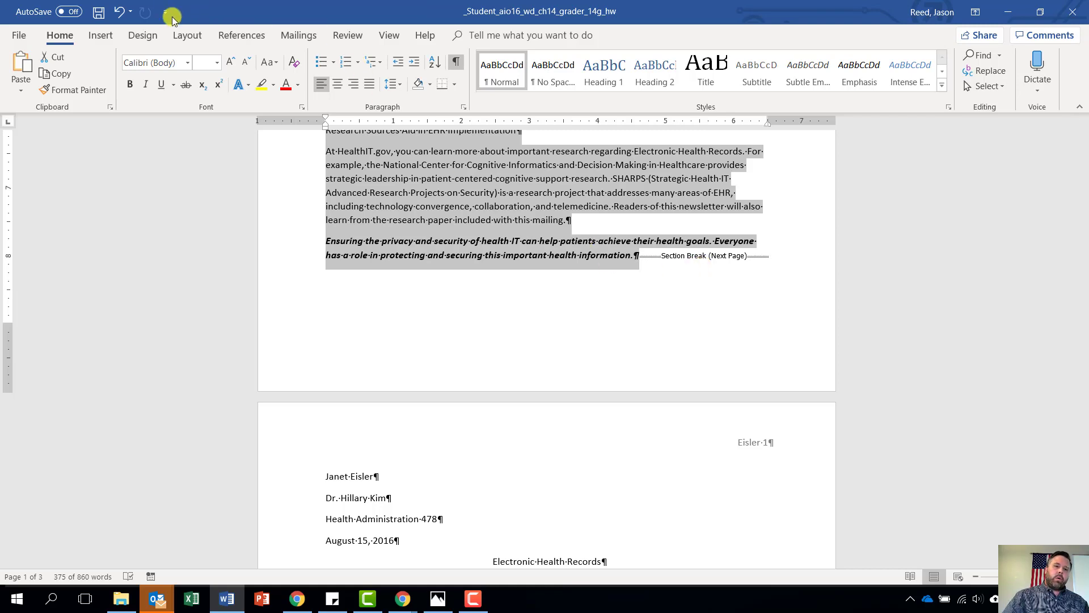
Switch the ribbon to the Layout options
click(183, 36)
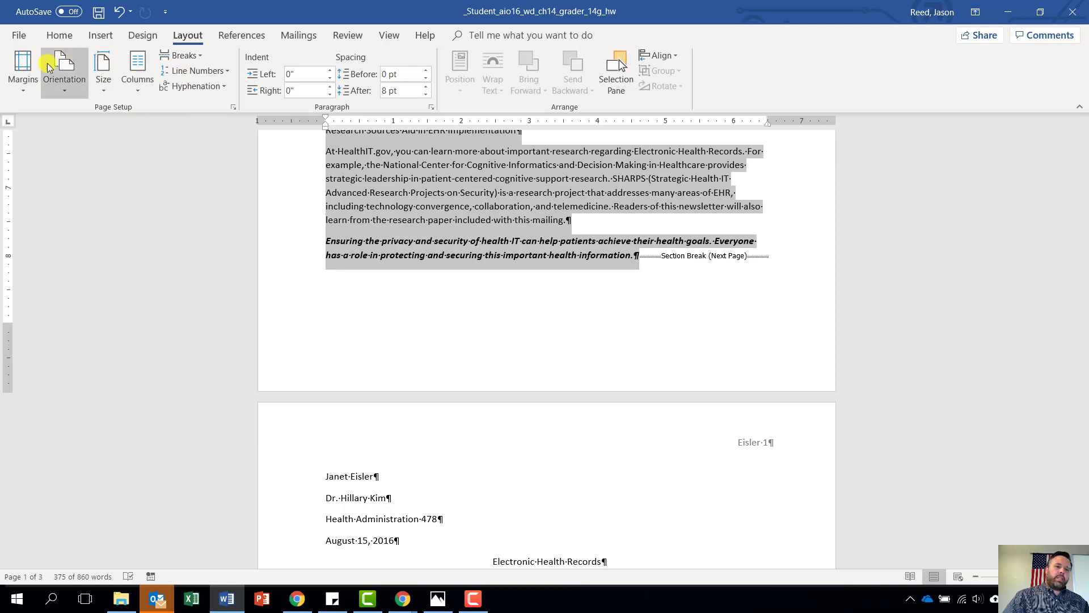
Set the selected newsletter body to Two columns
click(138, 87)
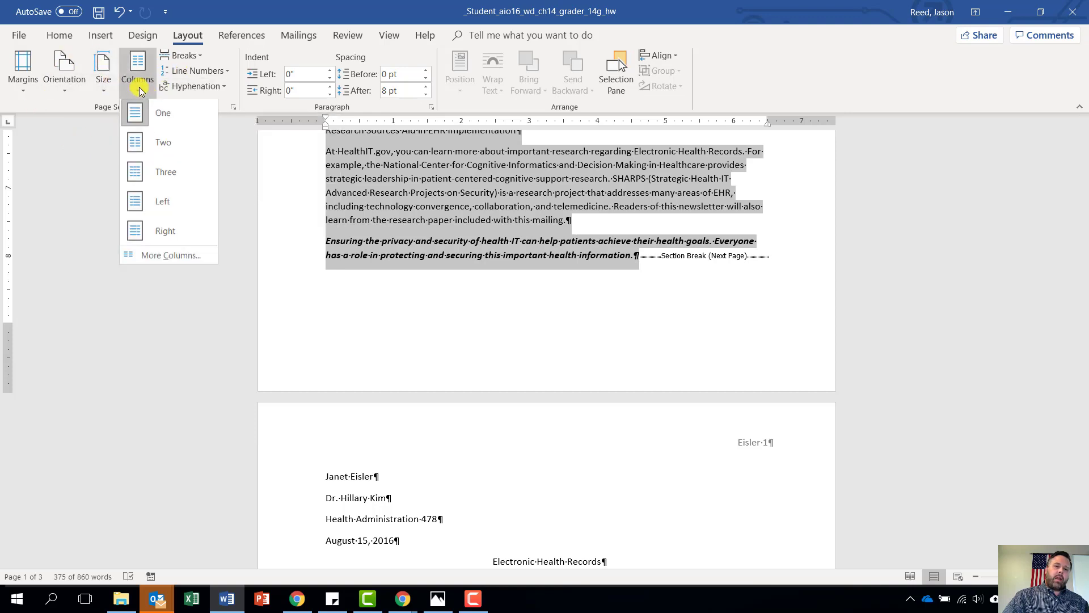
click(140, 145)
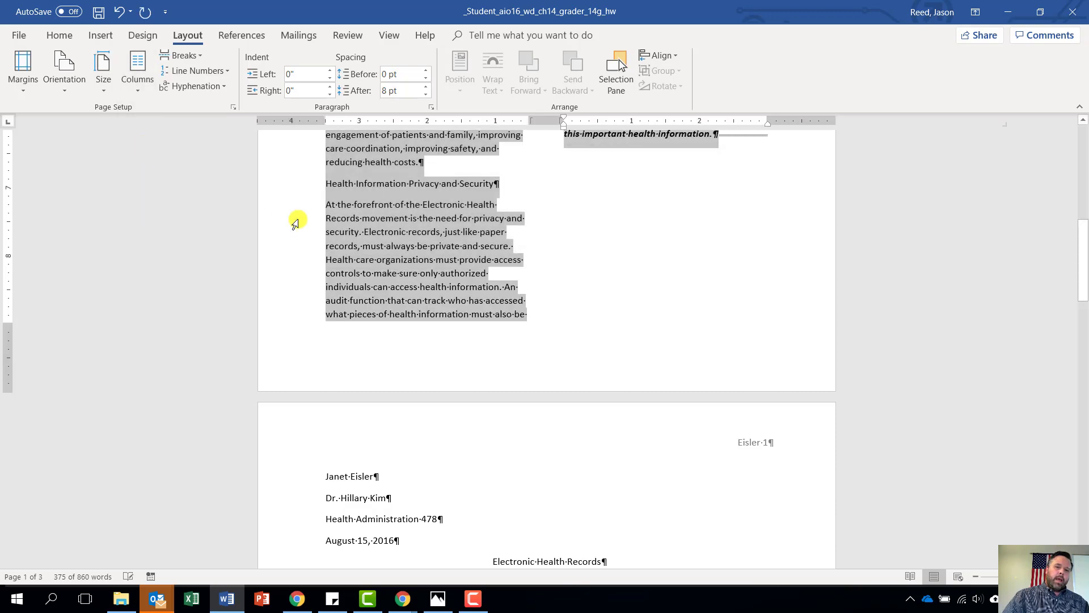
scroll(423, 330, up, 8)
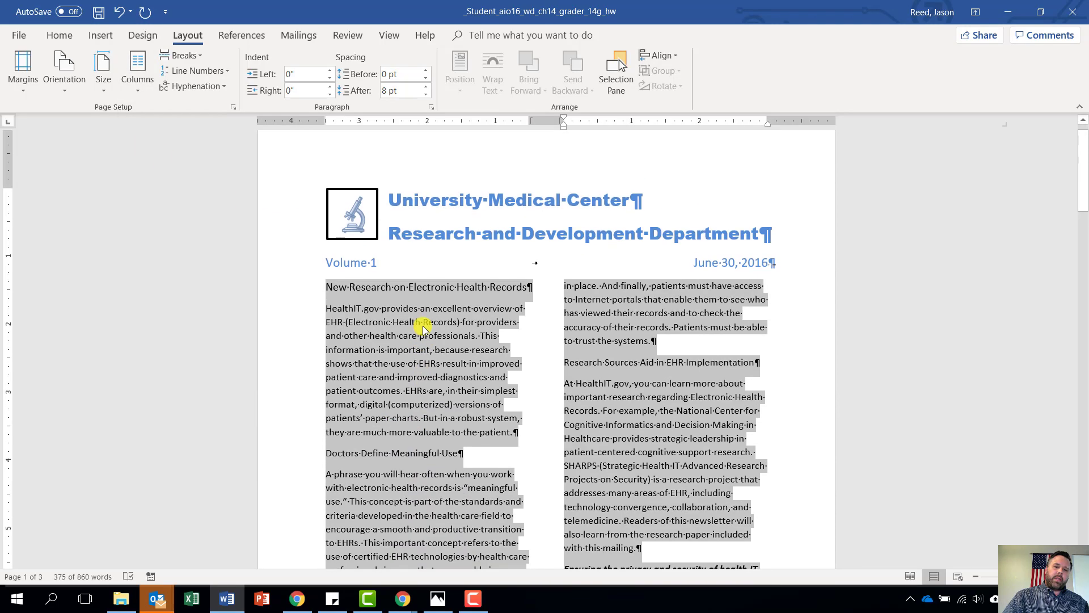
scroll(423, 330, down, 3)
scroll(423, 329, down, 1)
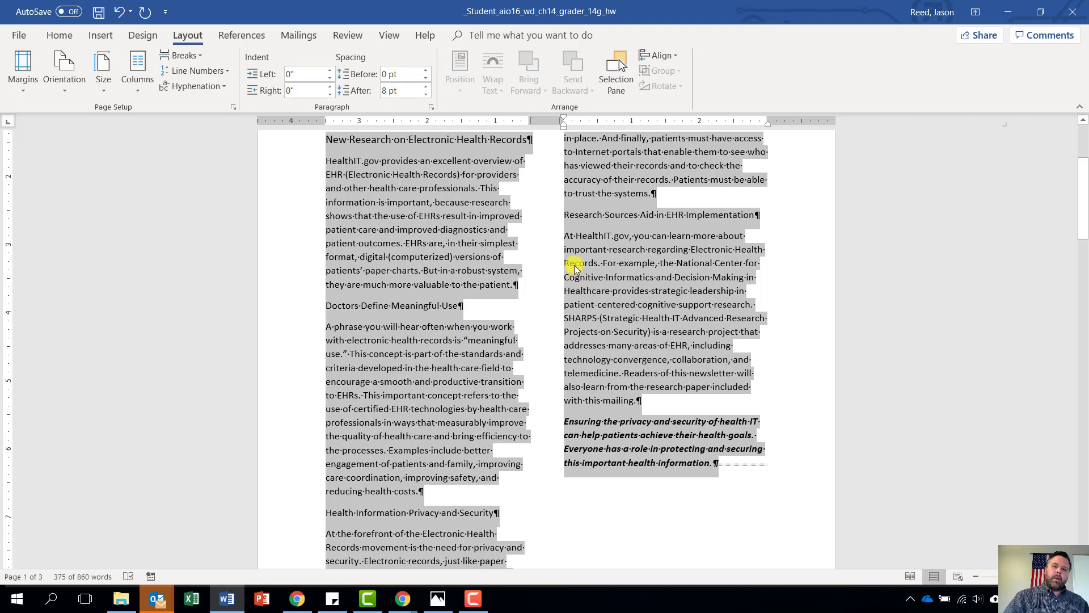
Apply Justify alignment to the selected two-column newsletter text
click(59, 40)
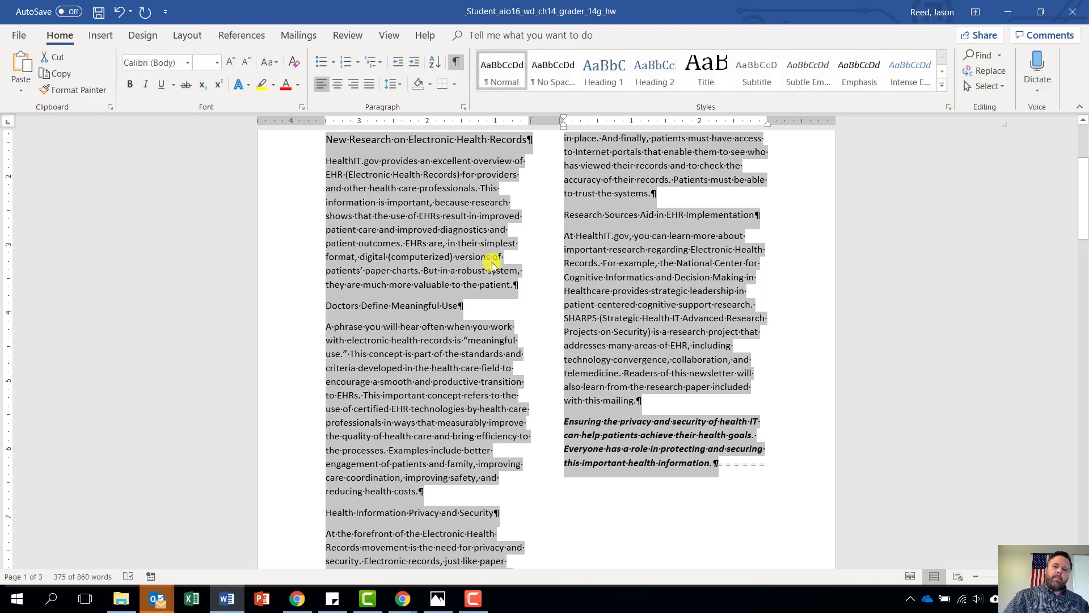
scroll(485, 261, up, 3)
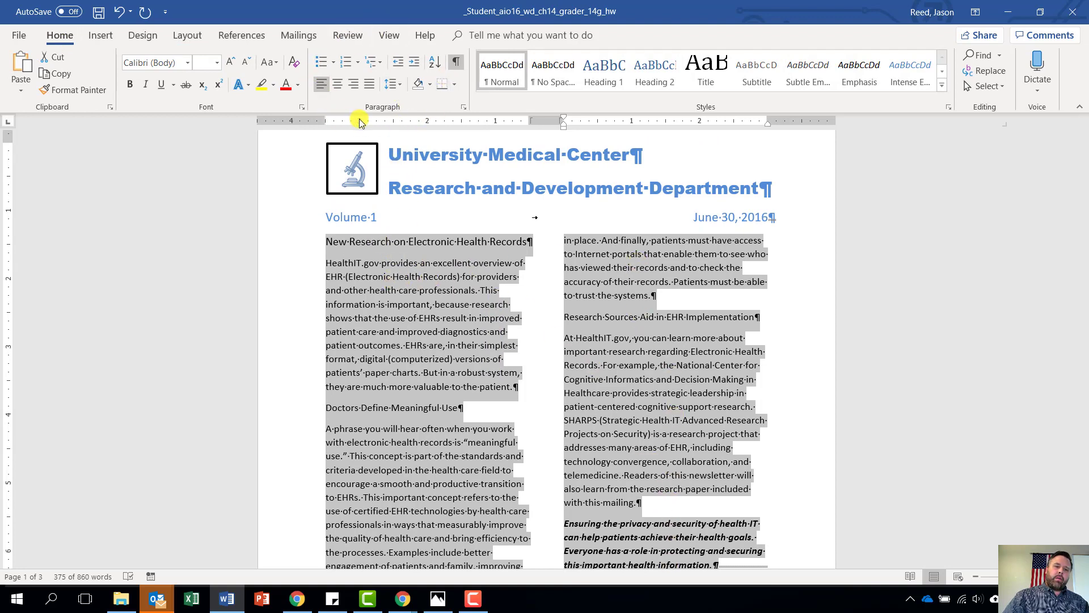
click(368, 85)
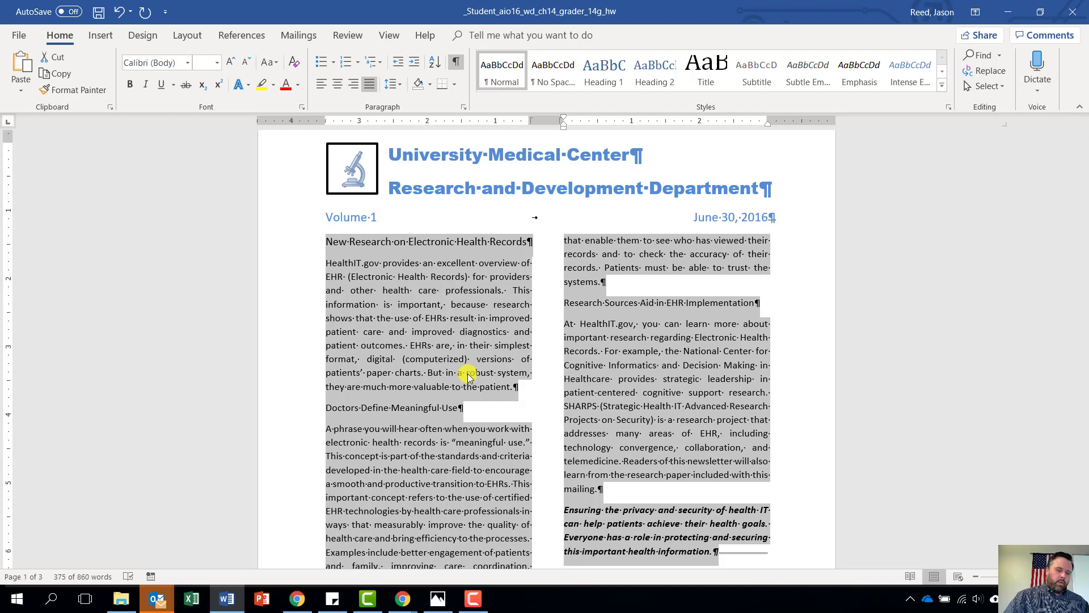
scroll(499, 462, down, 2)
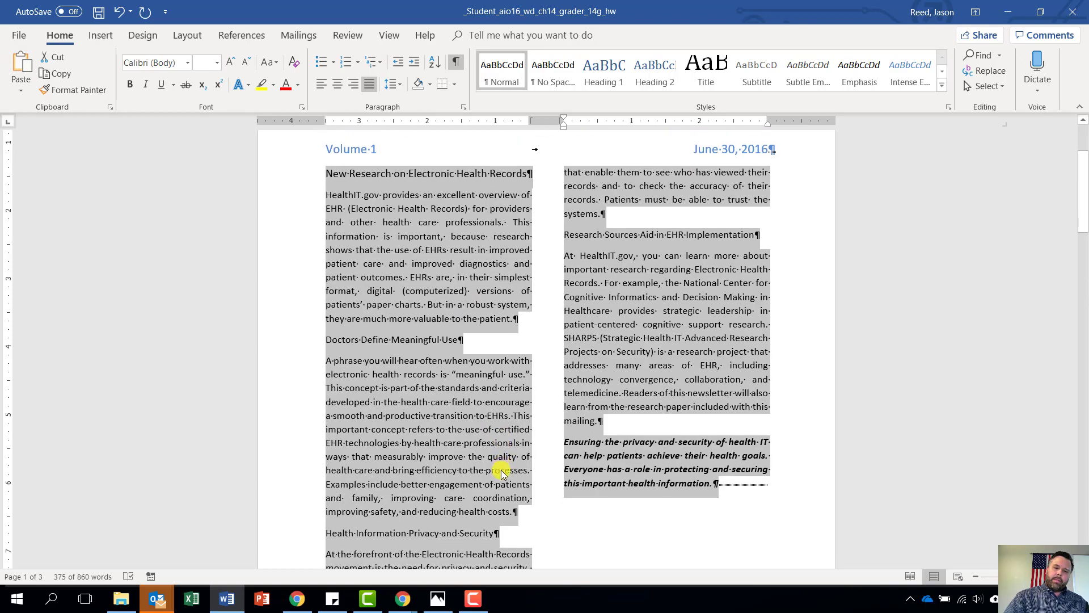
click(325, 465)
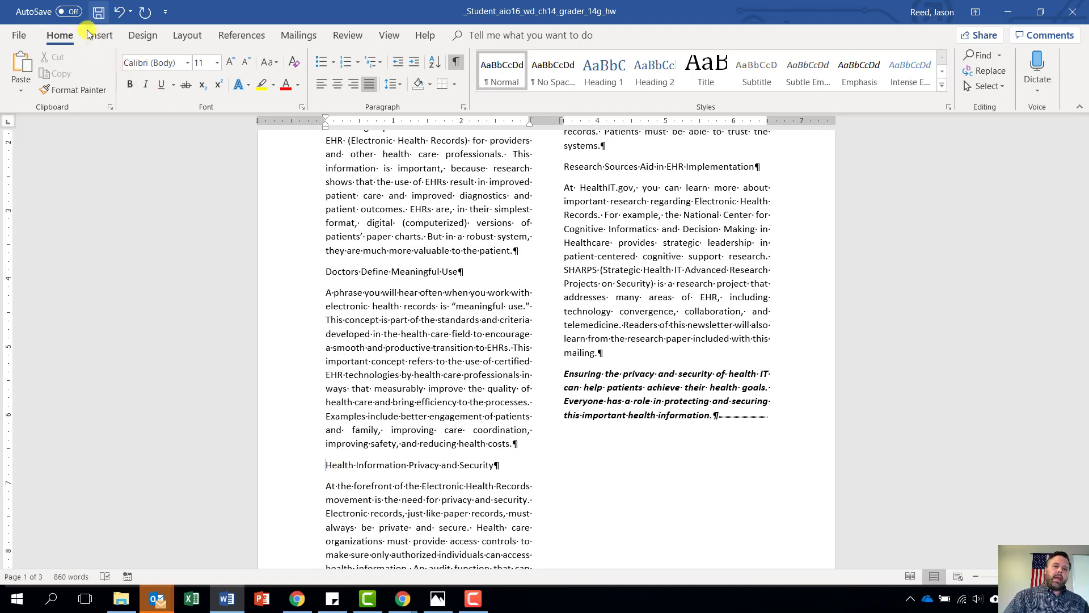
Insert a column break before the Health Information Privacy and Security heading
click(181, 35)
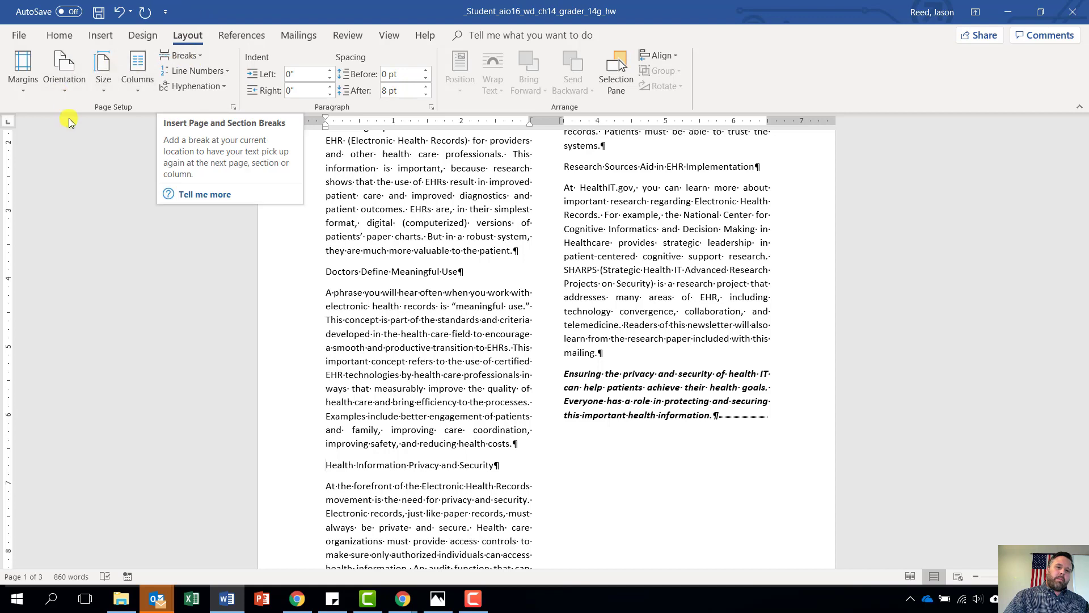
click(187, 56)
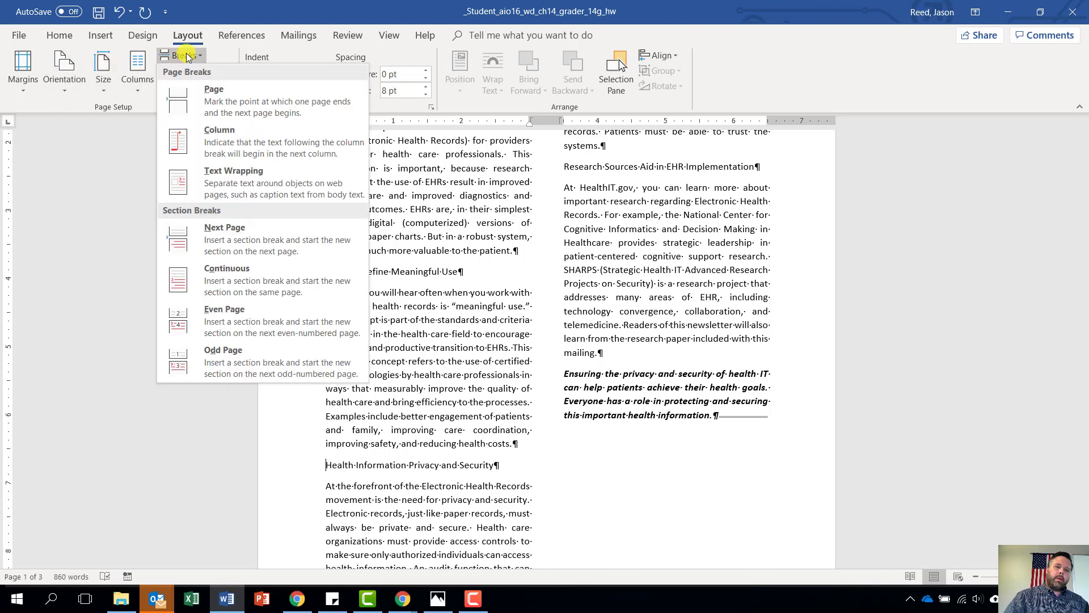
click(271, 141)
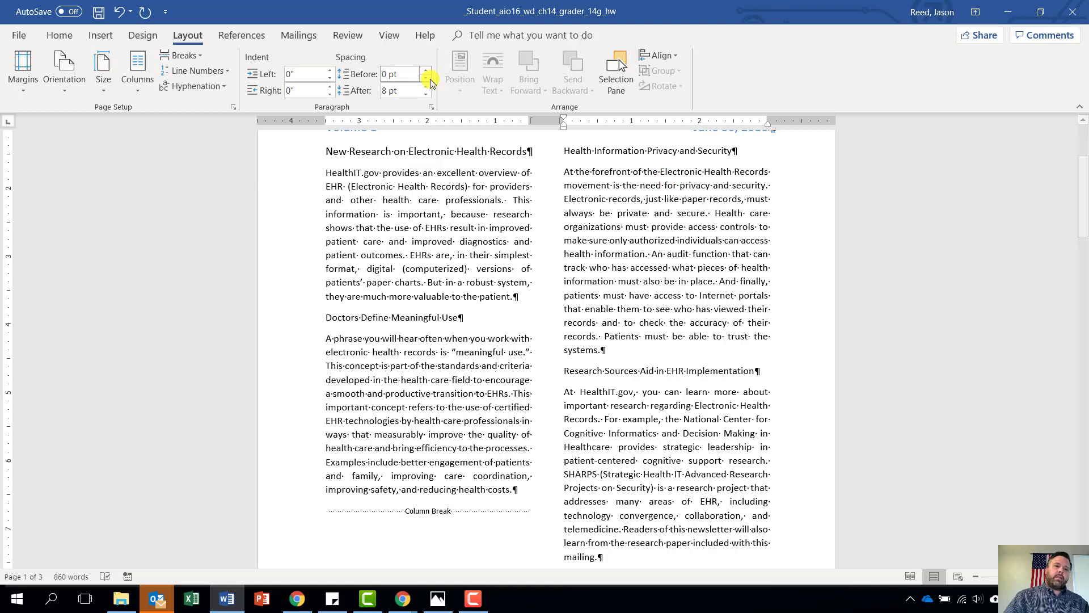
Save the newsletter and place the cursor after the first paragraph
click(97, 14)
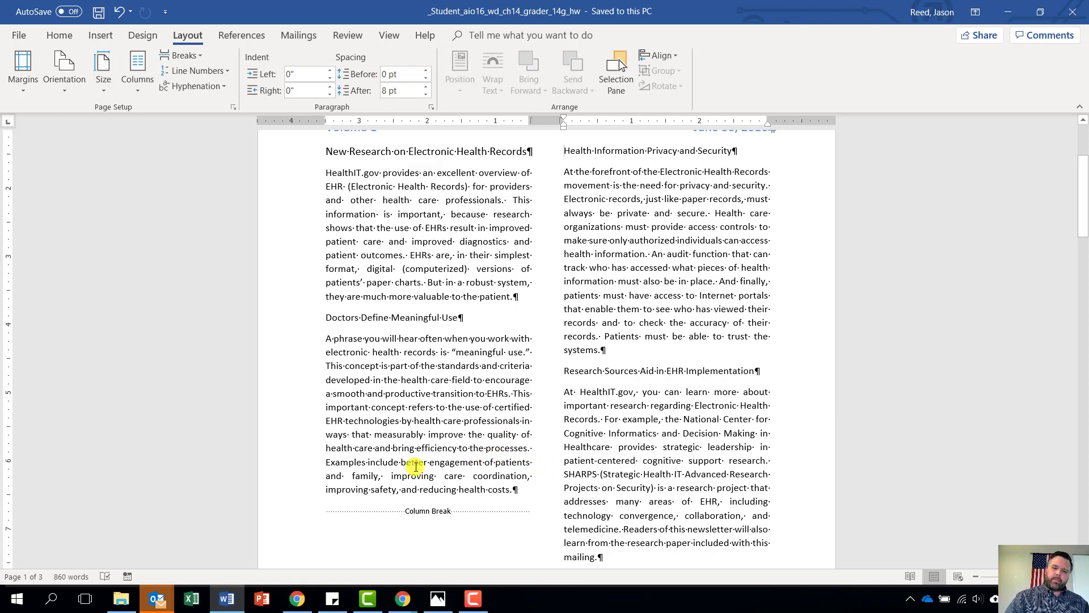
scroll(501, 470, down, 1)
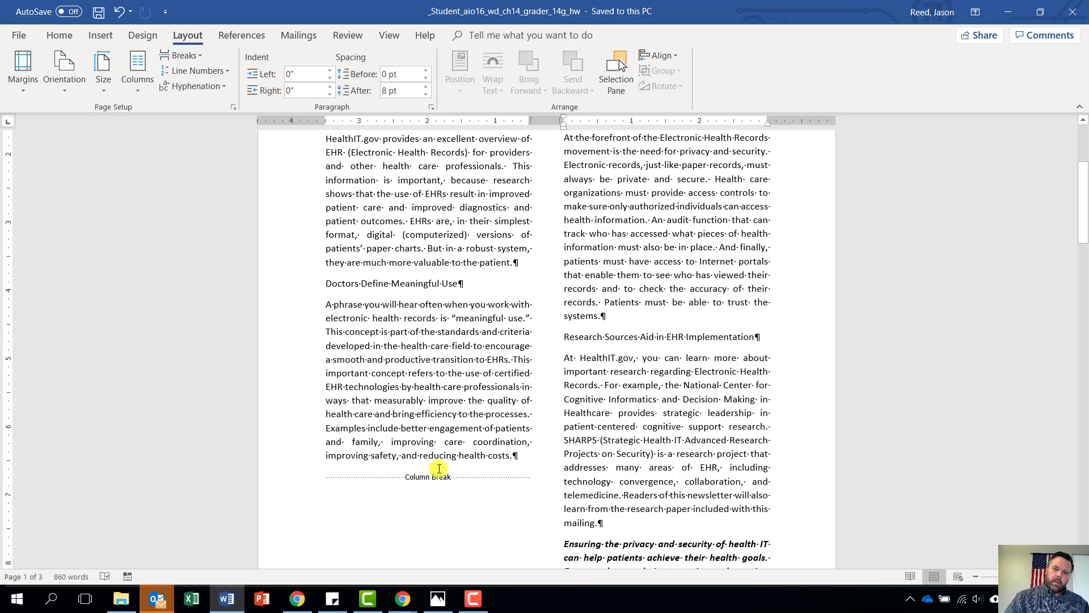
scroll(474, 425, up, 3)
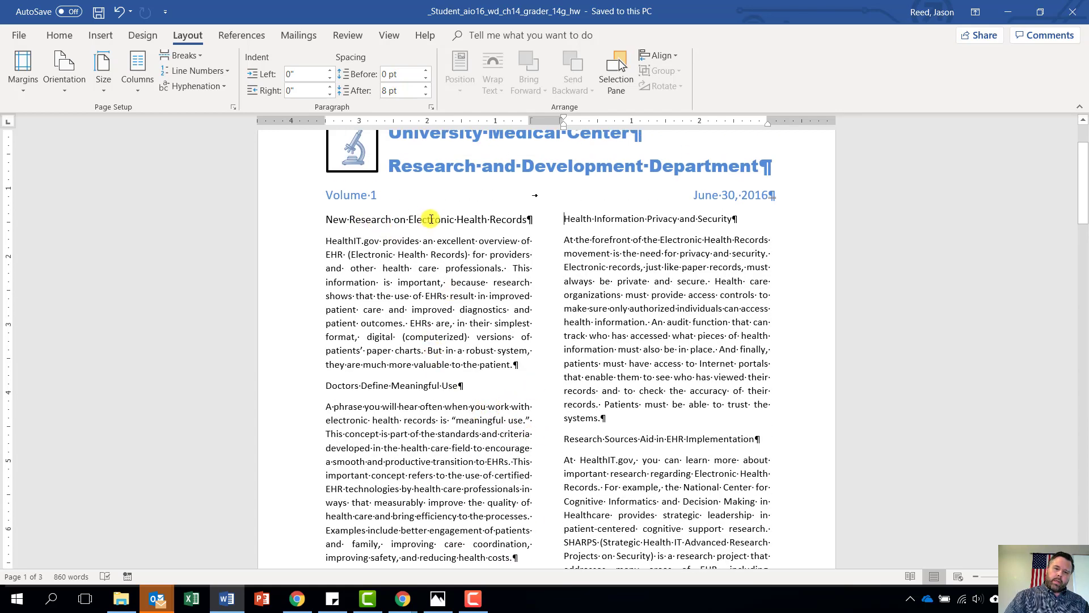
click(524, 362)
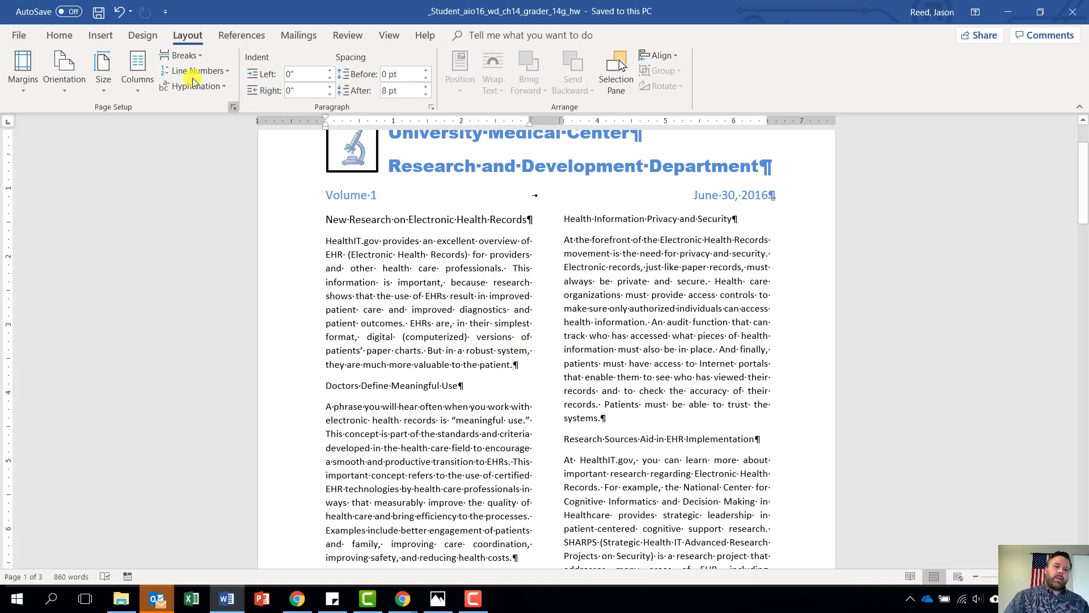
Insert a screenshot of the Test Presentation – Google Chrome window after the first paragraph
click(100, 36)
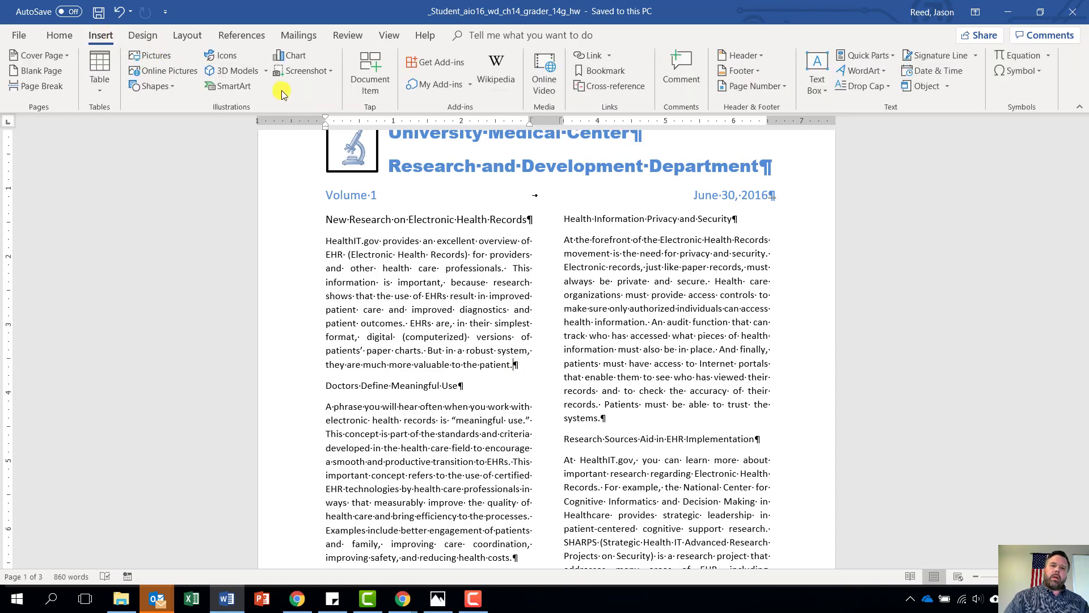
click(327, 73)
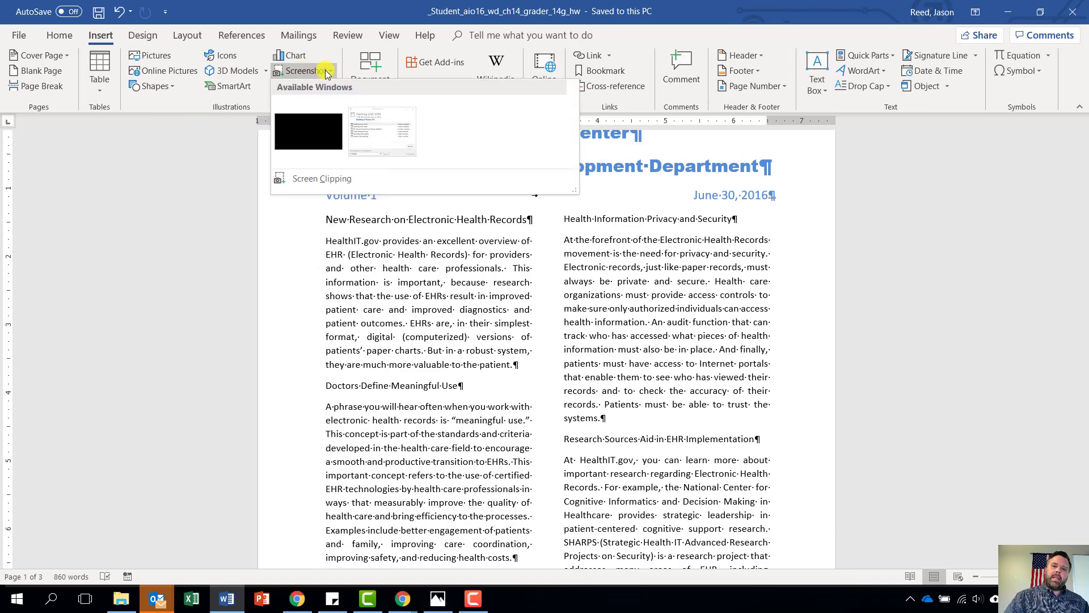
click(308, 131)
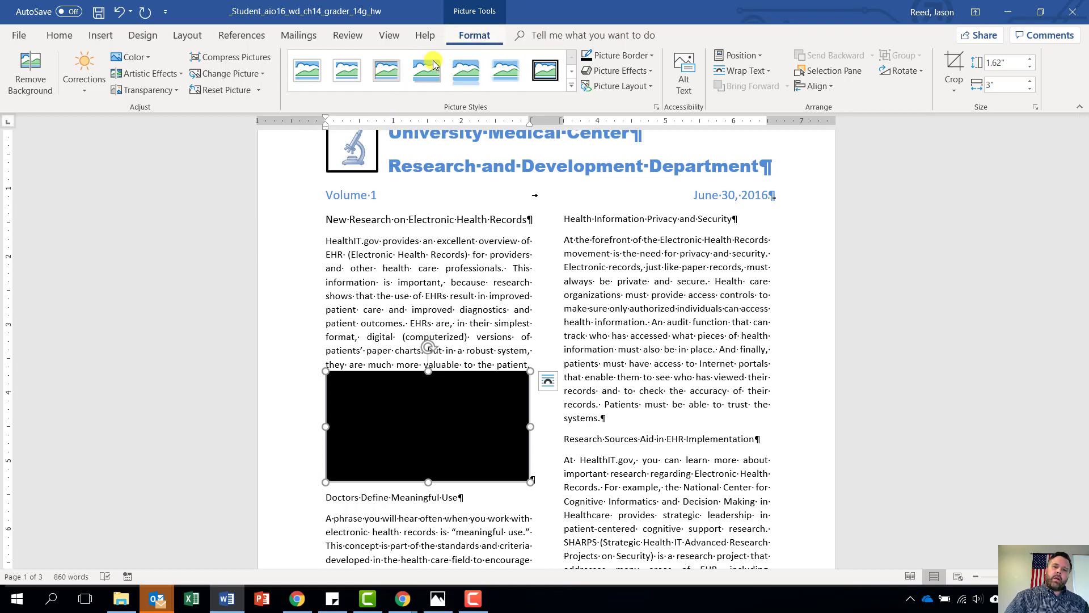
Give the screenshot a black picture border with 1 pt weight
click(647, 56)
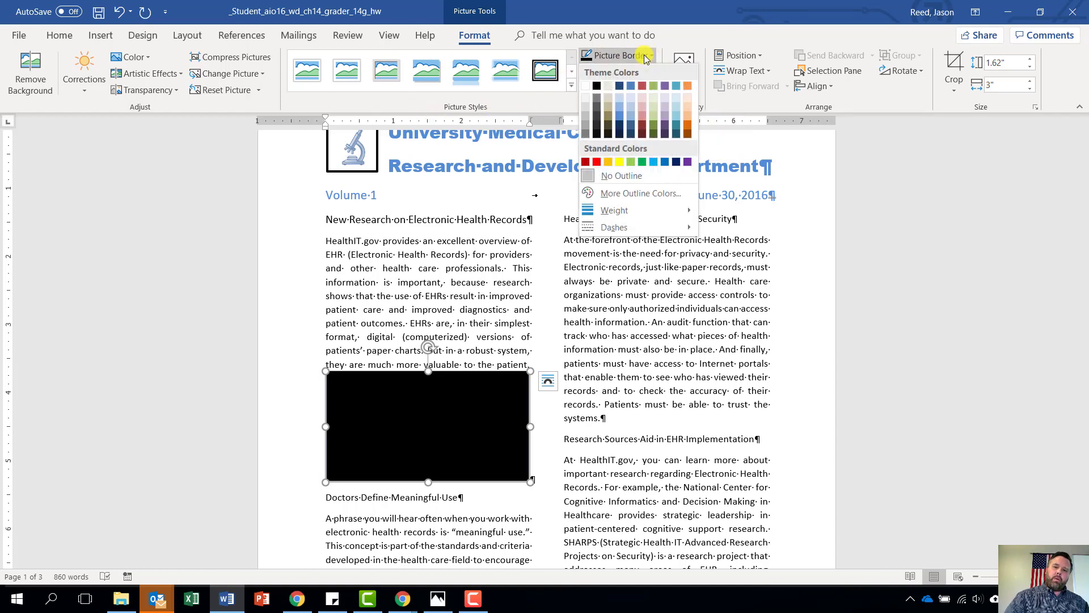
click(597, 87)
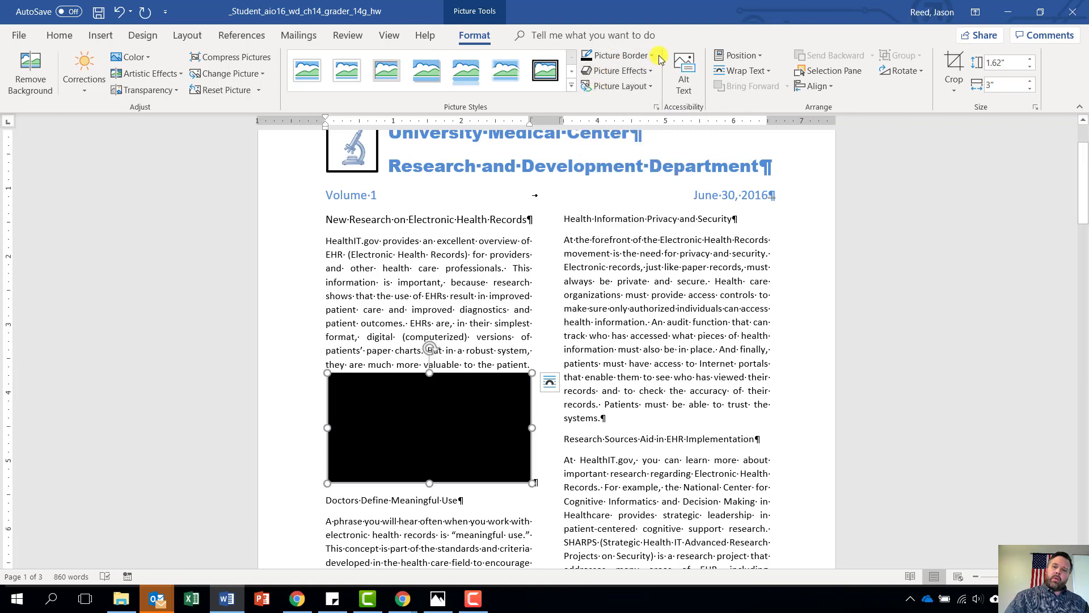
click(627, 56)
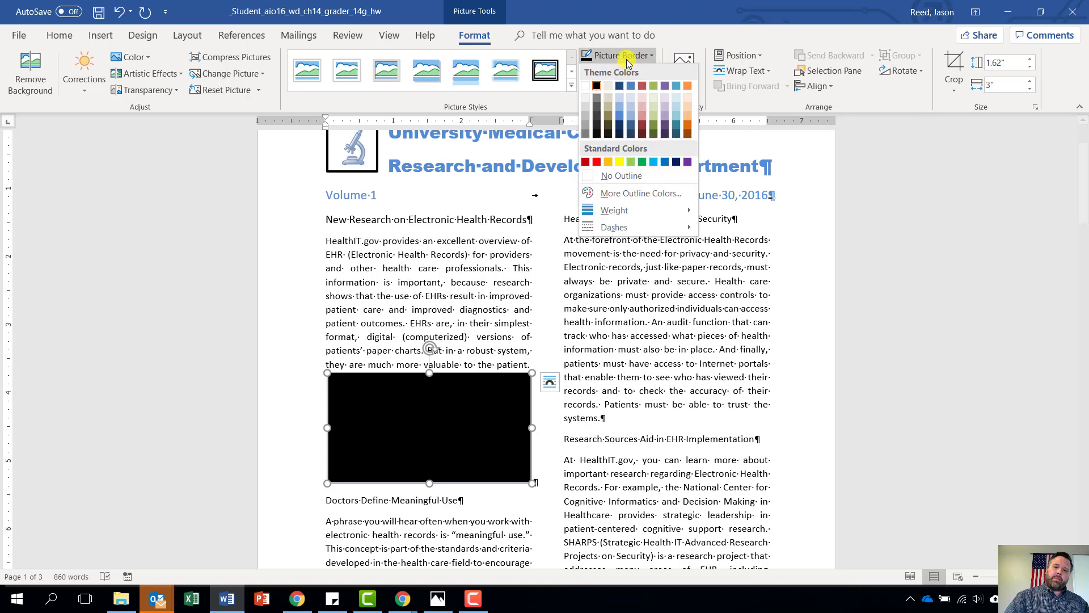
mouse_move(619, 212)
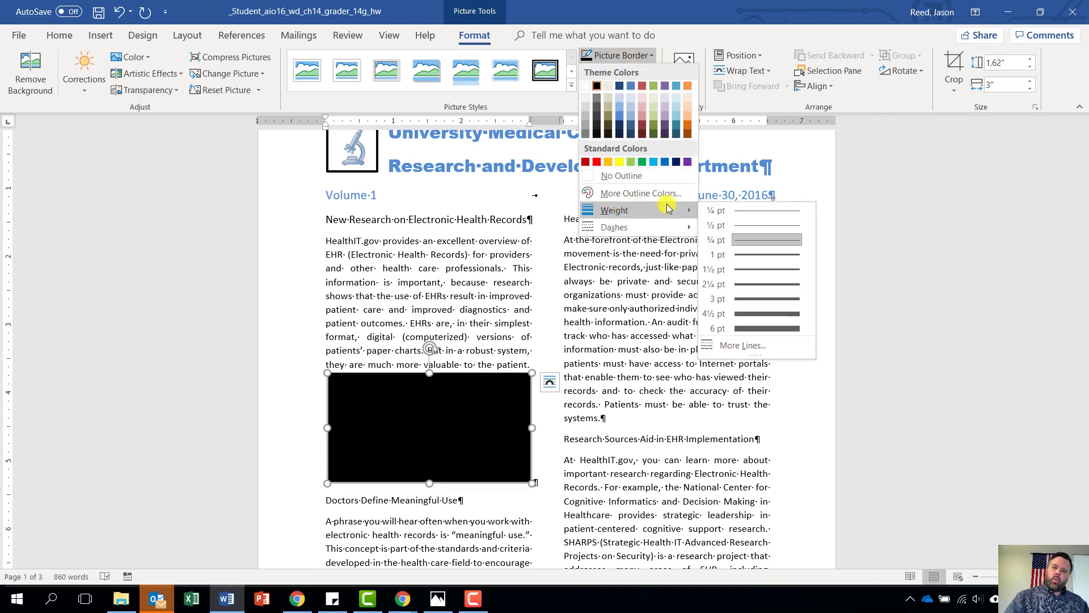
click(742, 261)
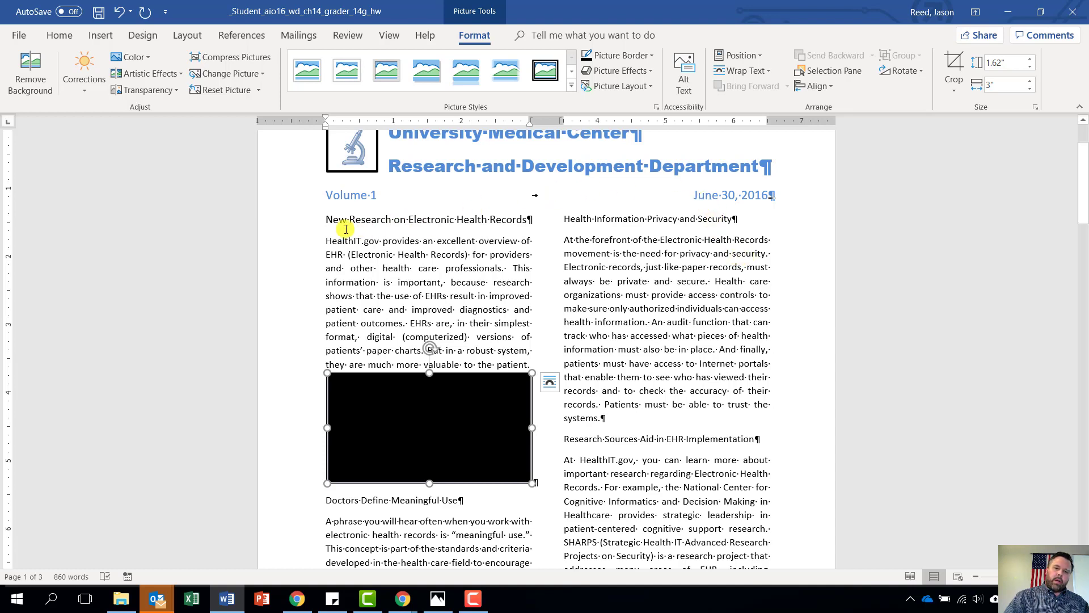
Make the New Research on Electronic Health Records heading bold, small caps, Dark Blue Text 2
drag(319, 220, 511, 221)
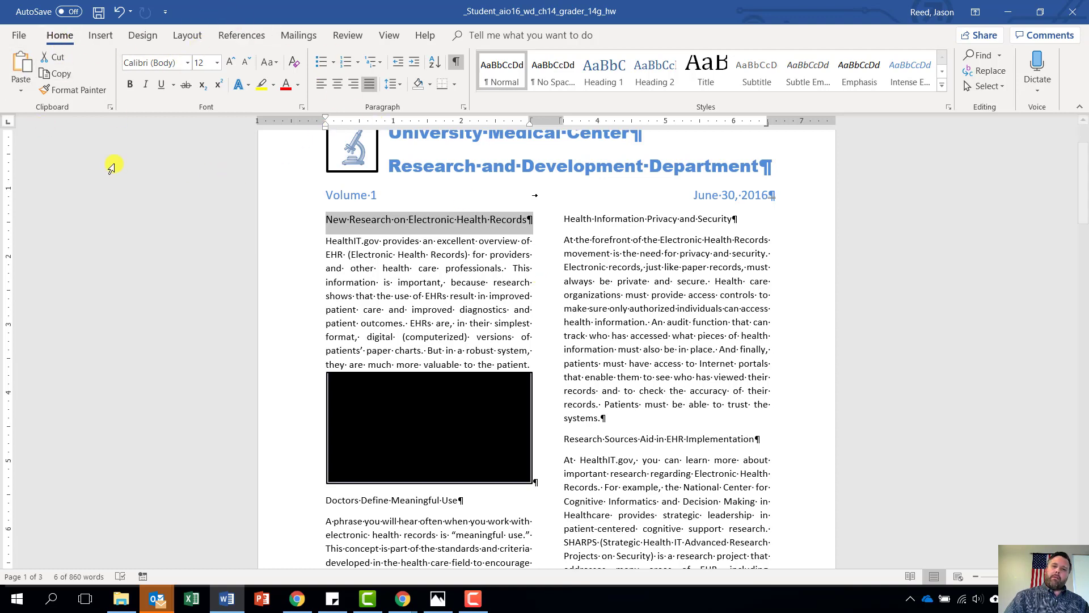
click(302, 109)
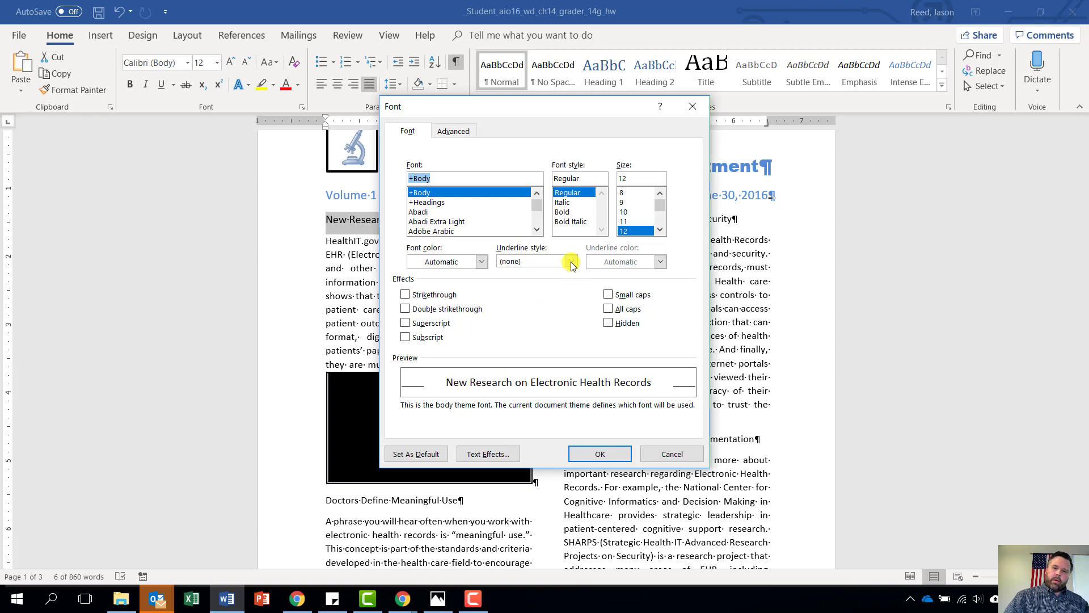
click(569, 214)
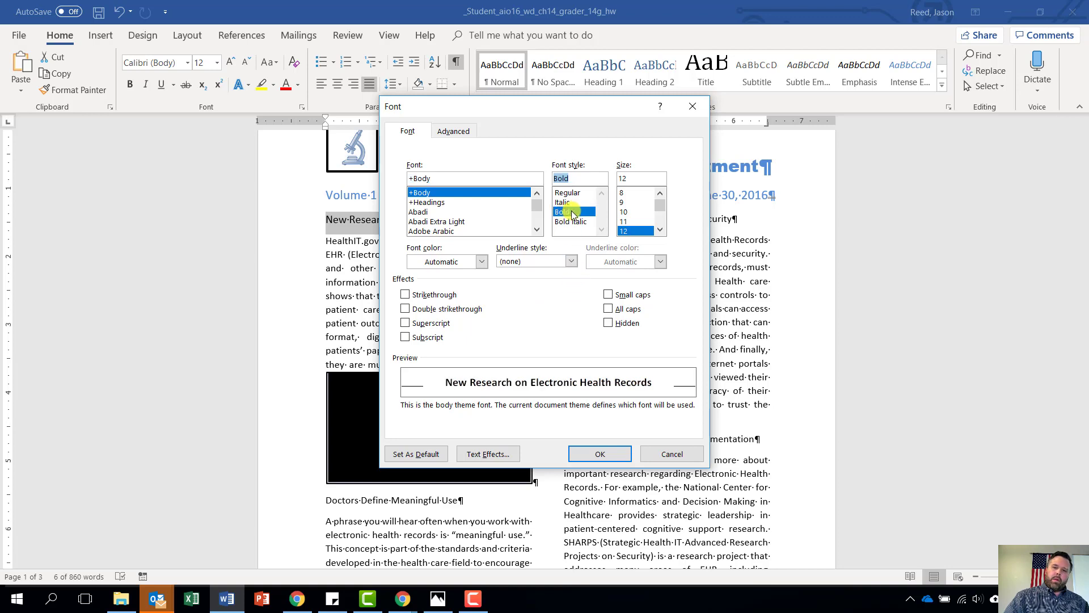
click(609, 296)
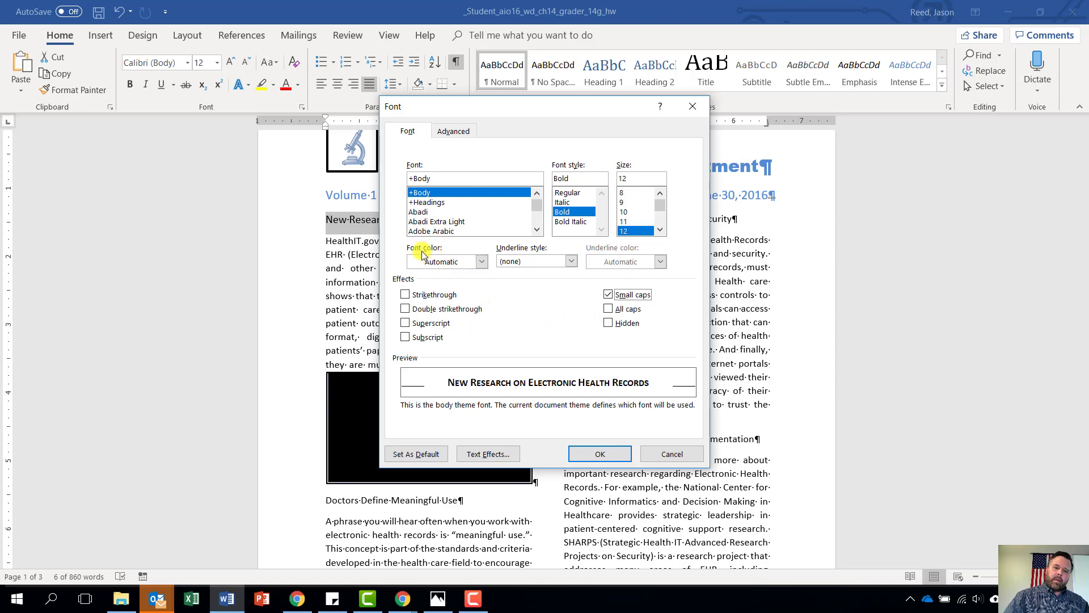
click(481, 262)
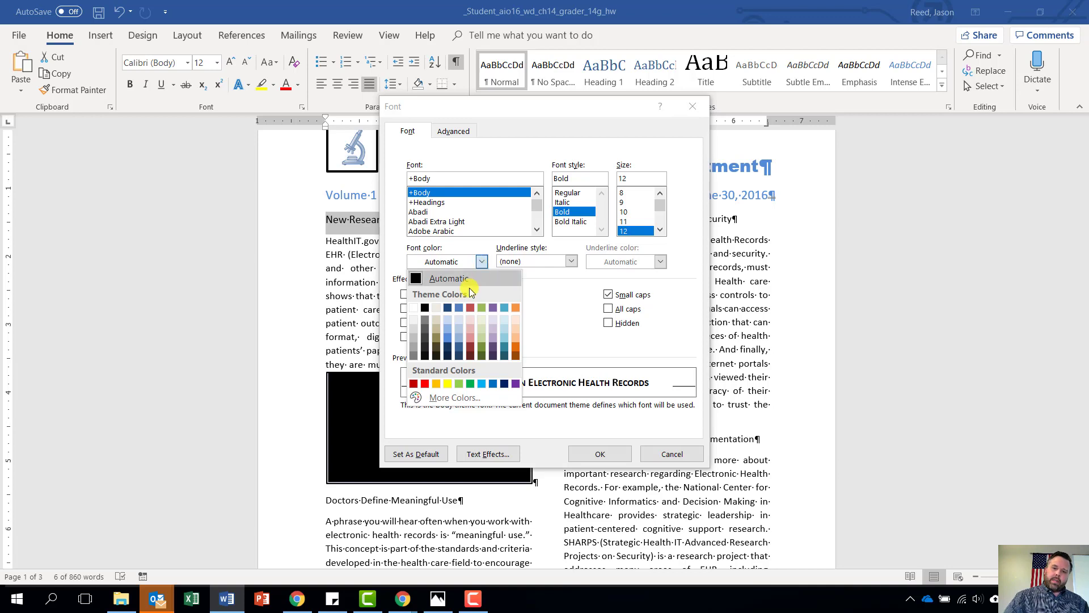
click(449, 308)
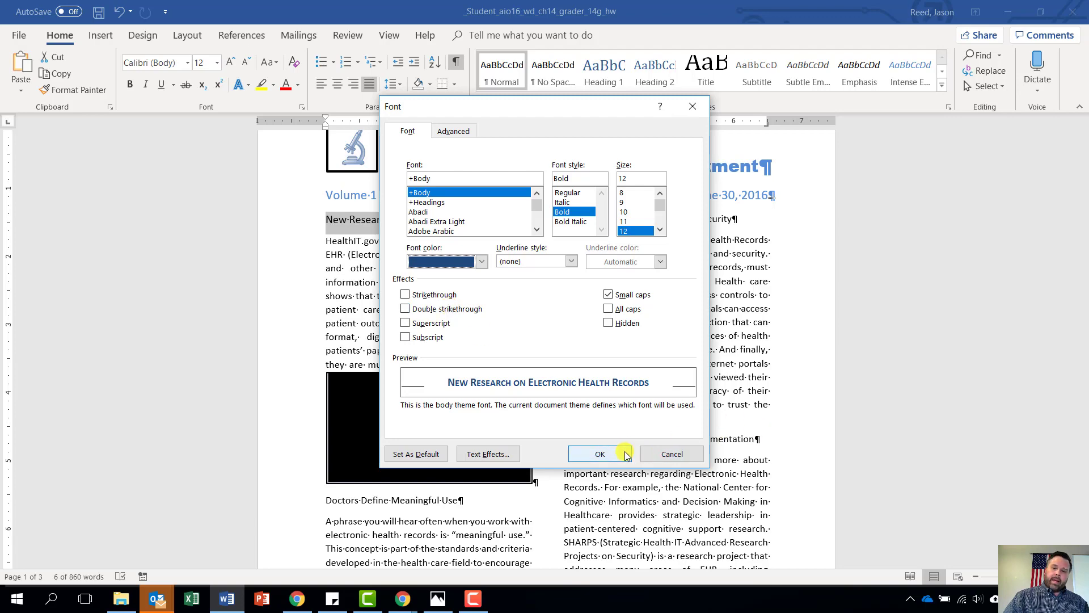
click(606, 455)
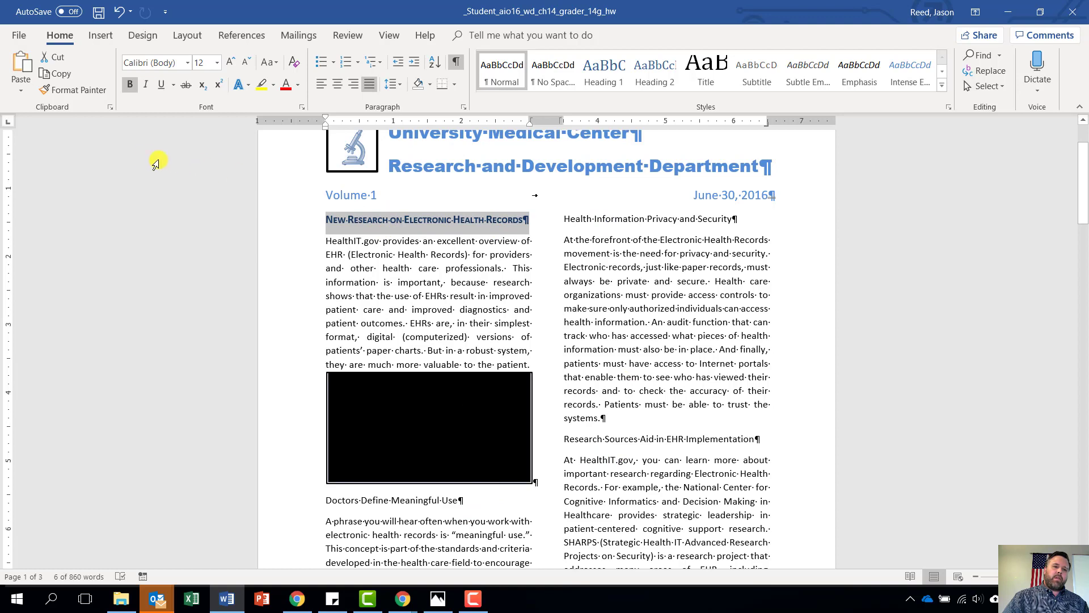
Format Painter the heading style onto Doctors Define Meaningful Use, Research Sources, and Health Information Privacy and Security
click(49, 90)
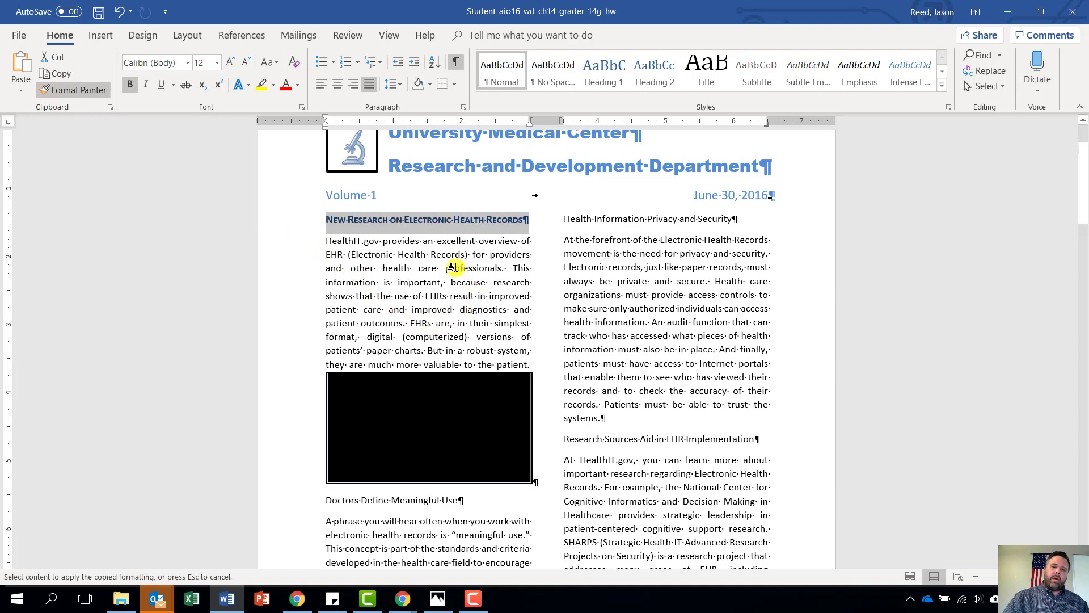
scroll(442, 272, down, 4)
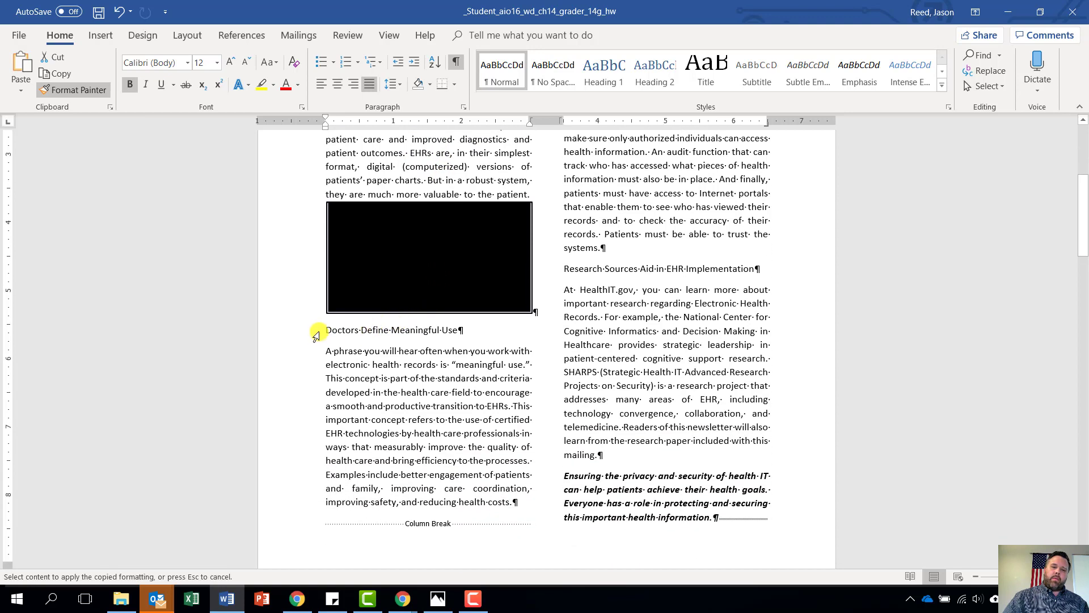
drag(320, 330, 459, 333)
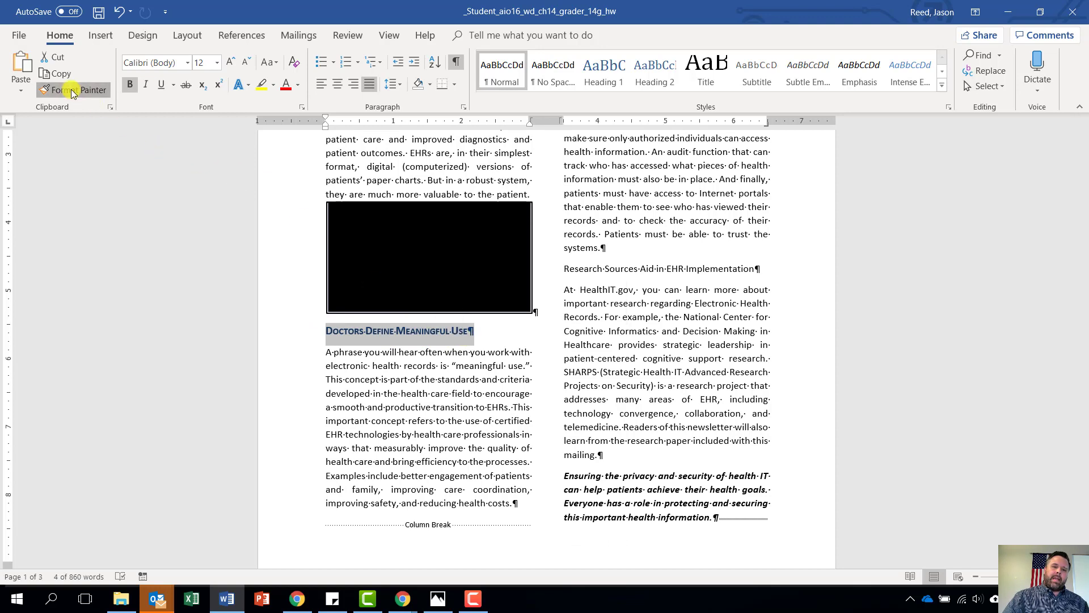
click(88, 92)
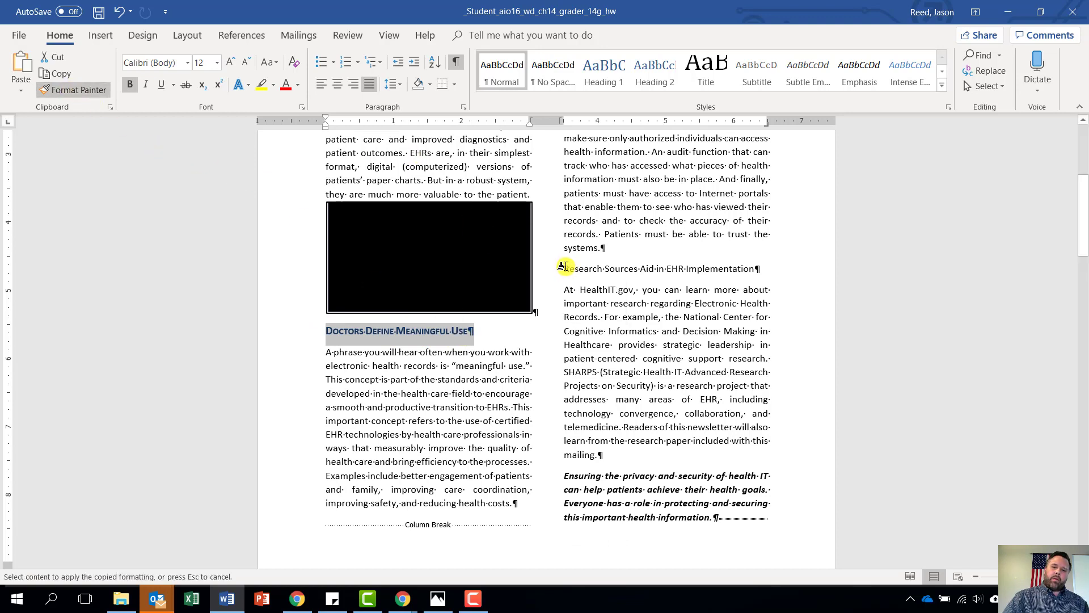
drag(564, 266, 717, 274)
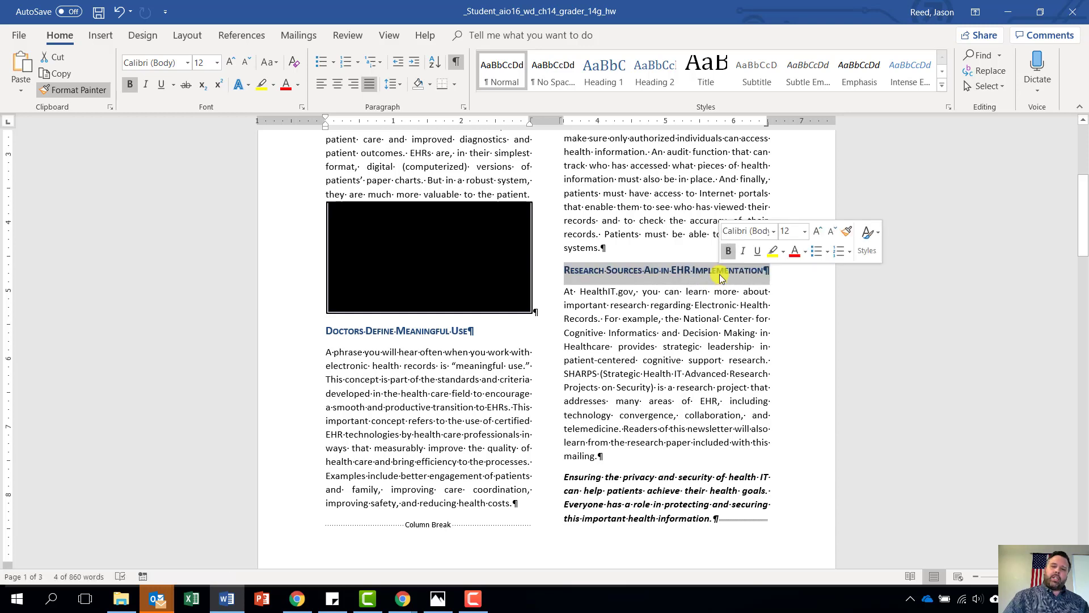
click(72, 90)
scroll(431, 227, up, 1)
scroll(464, 243, up, 3)
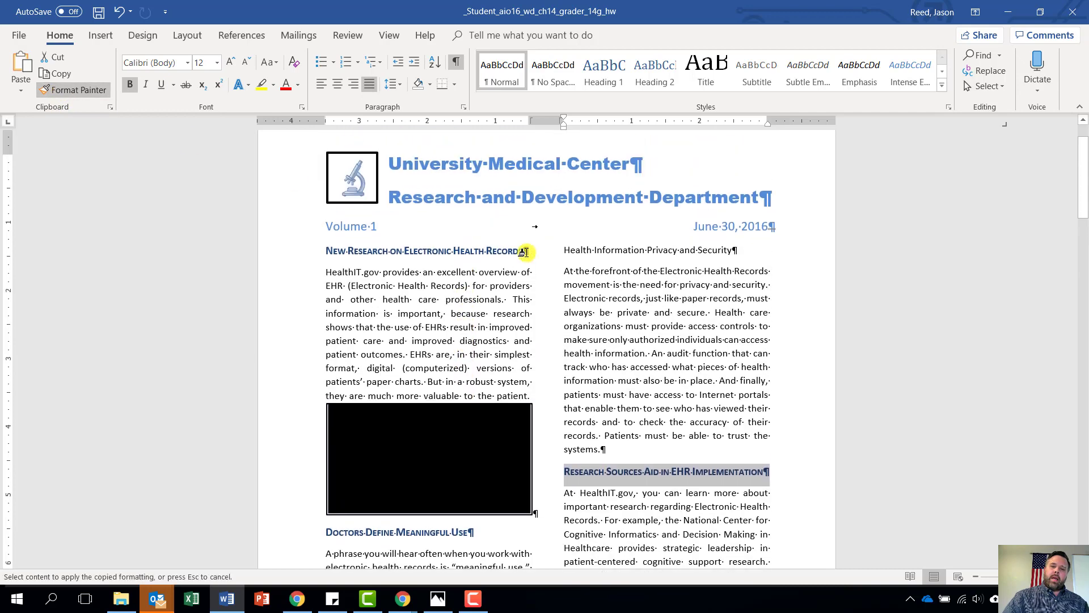
drag(560, 252, 738, 258)
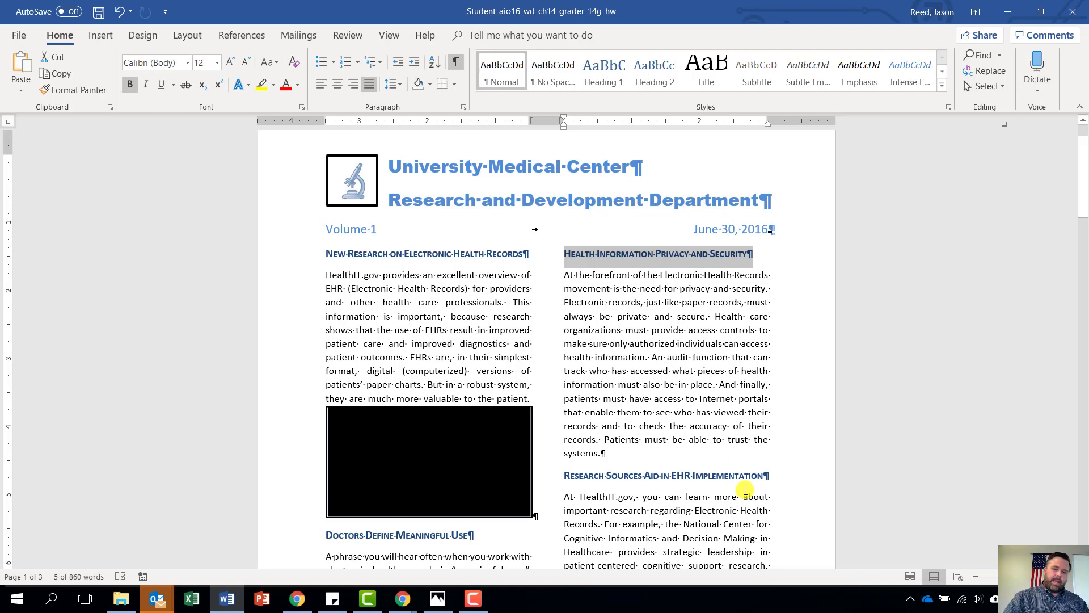
Give the Doctors Define Meaningful Use heading 18 pt Spacing Before in the Paragraph dialog
scroll(746, 494, down, 3)
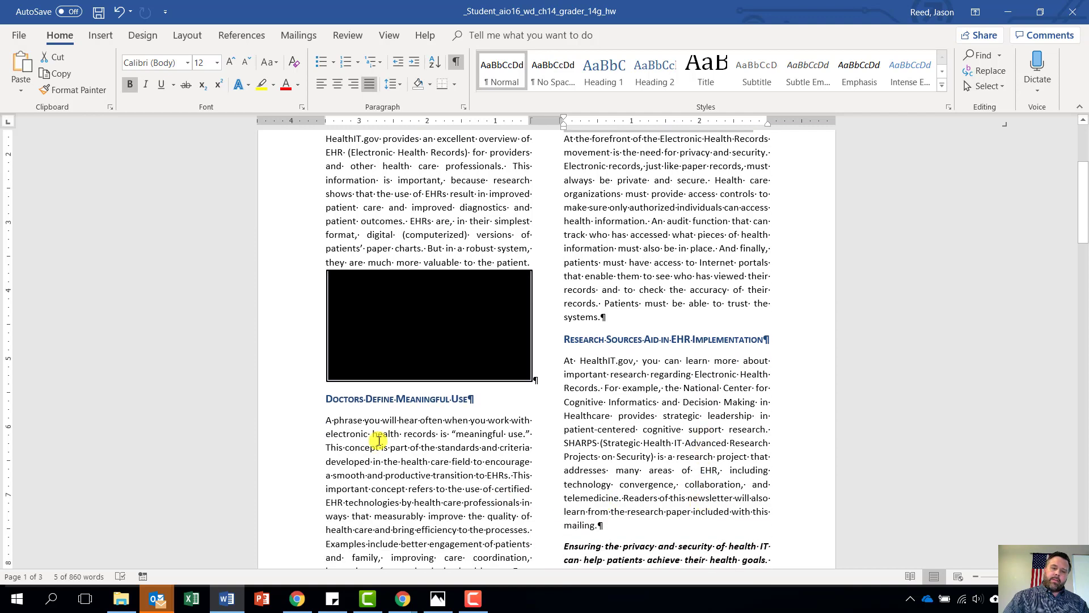
drag(327, 400, 478, 404)
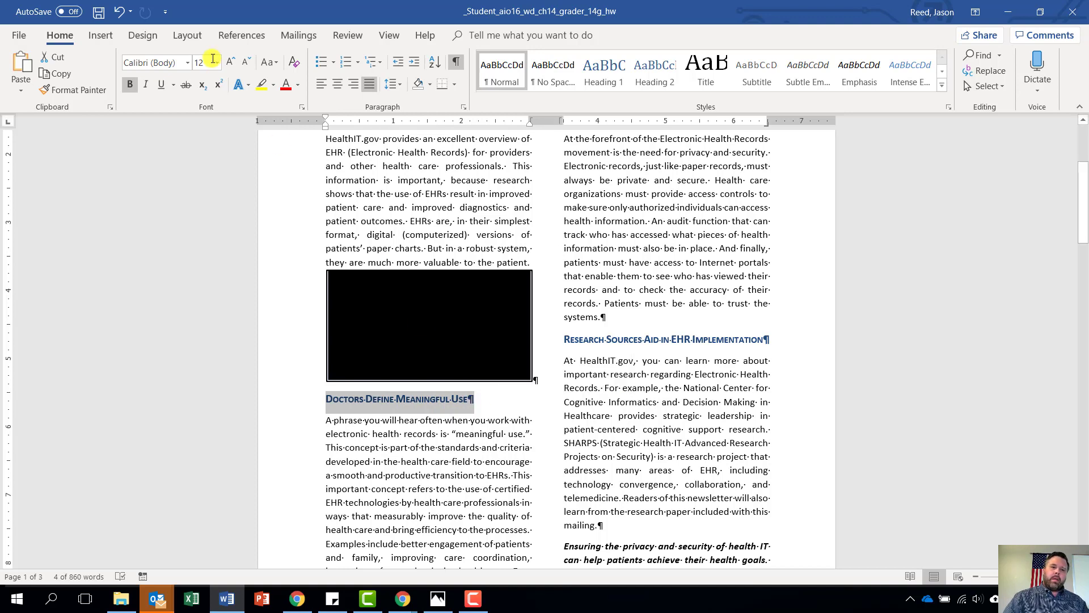
click(461, 107)
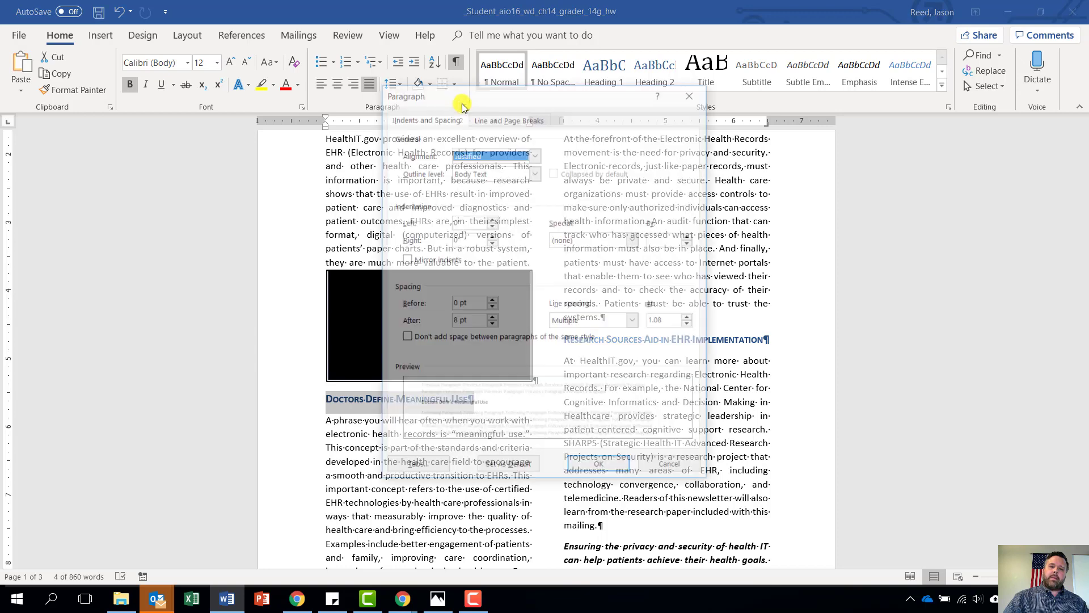
click(492, 301)
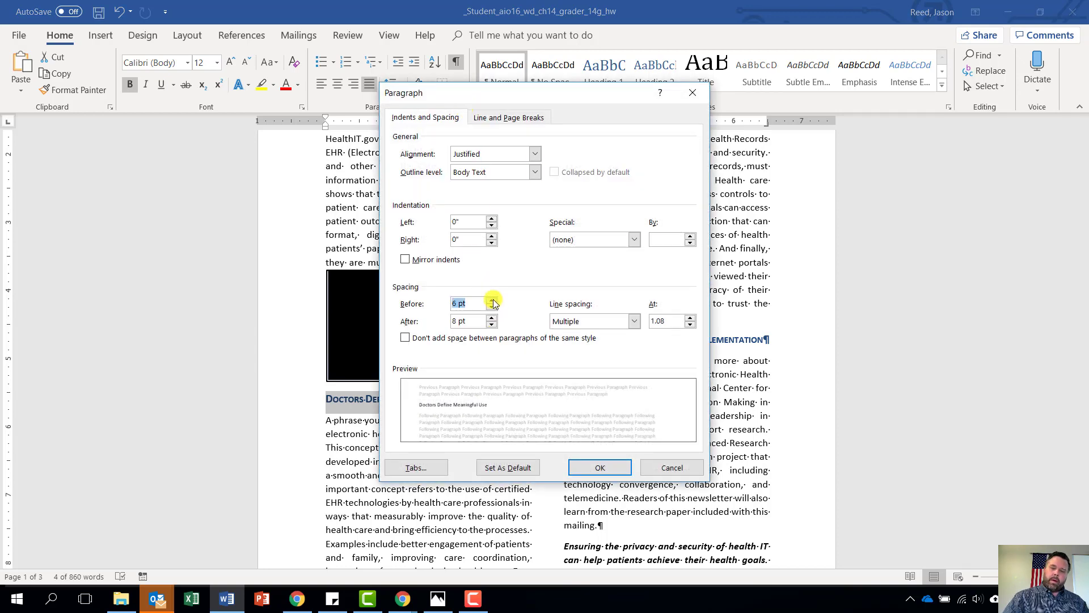
click(492, 301)
click(492, 301)
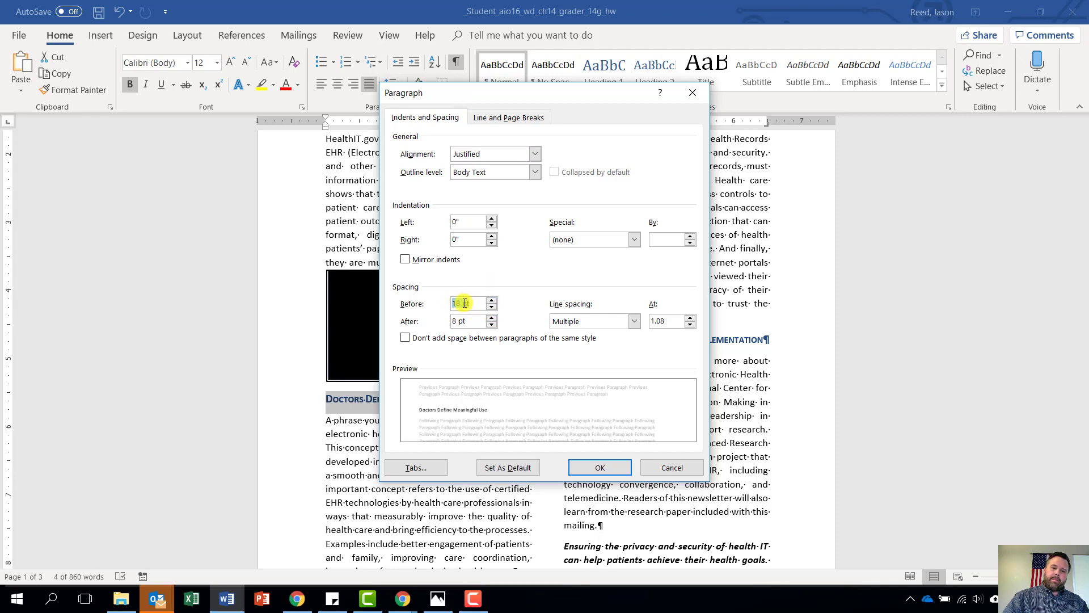
click(603, 468)
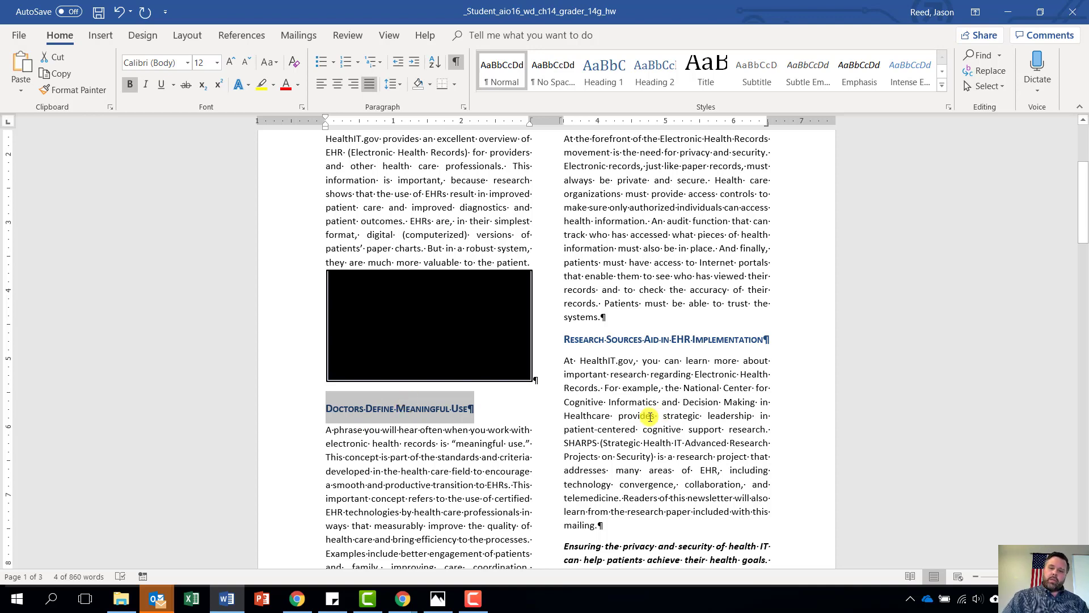
scroll(620, 511, down, 3)
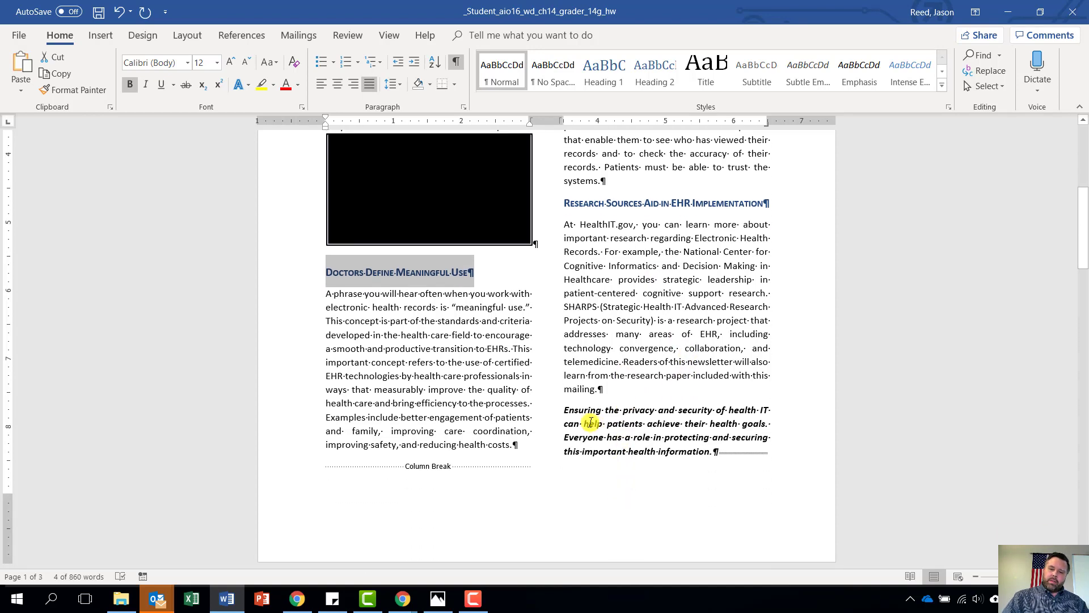
Select the italic privacy-and-security paragraph and open Borders and Shading from the Borders menu
drag(563, 410, 732, 463)
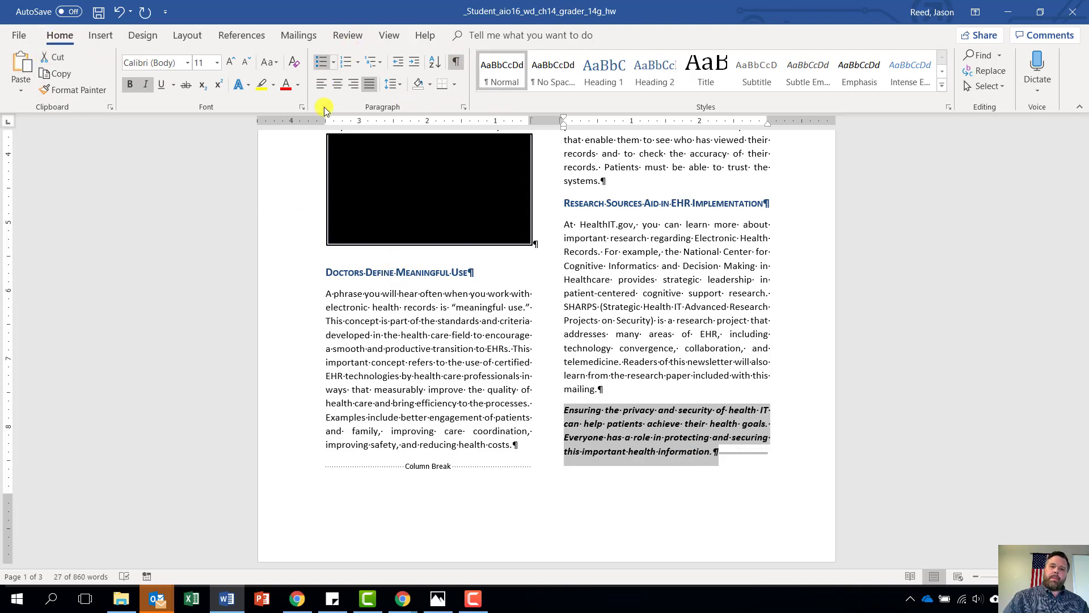
click(453, 85)
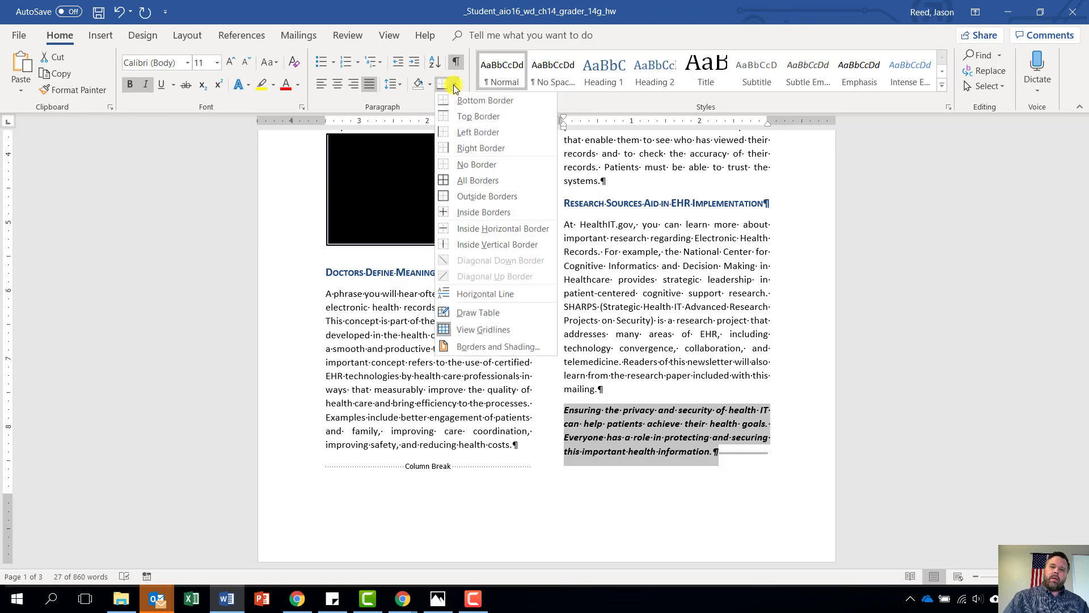
click(493, 348)
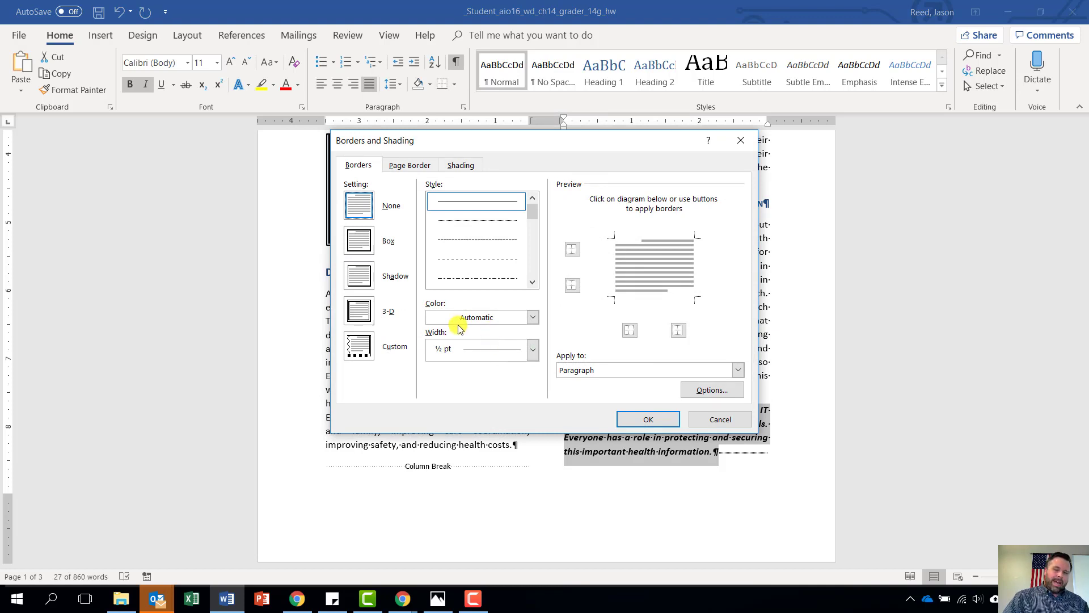
Give the closing paragraph a black shadowed box border
click(364, 278)
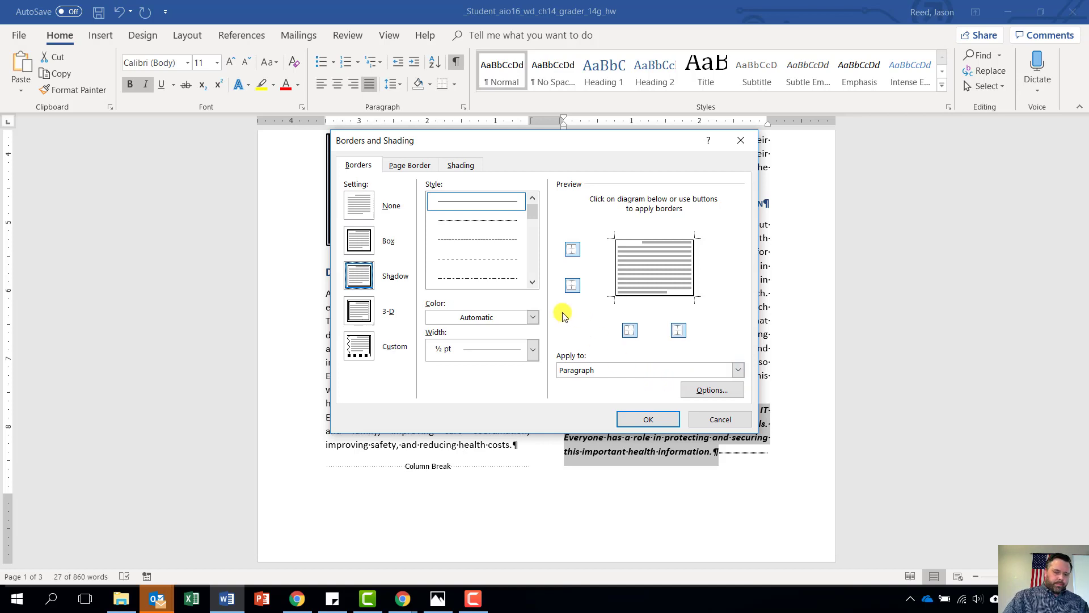
click(529, 317)
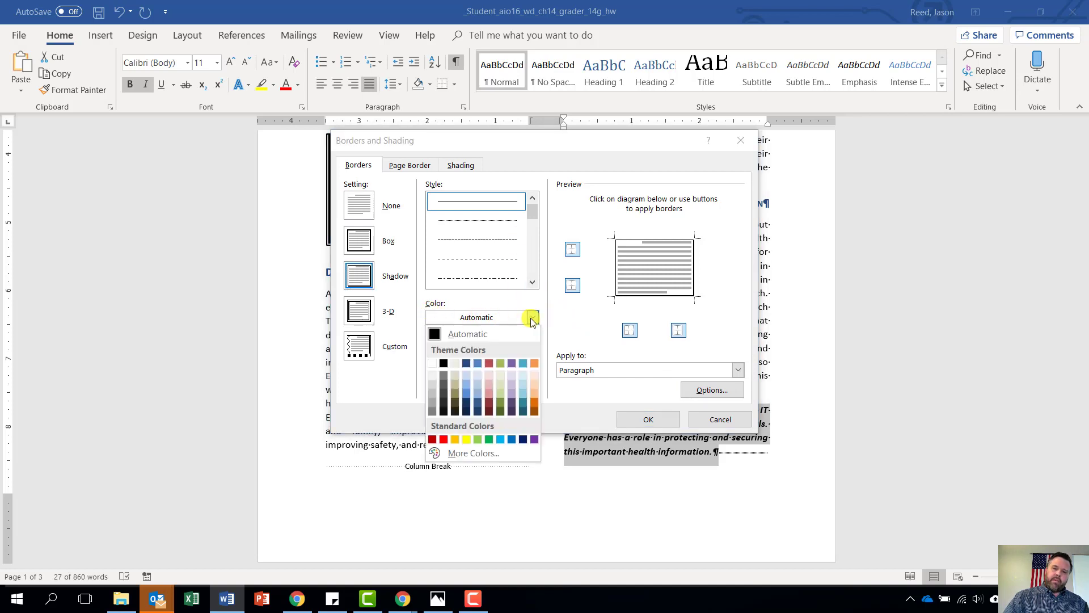
click(443, 364)
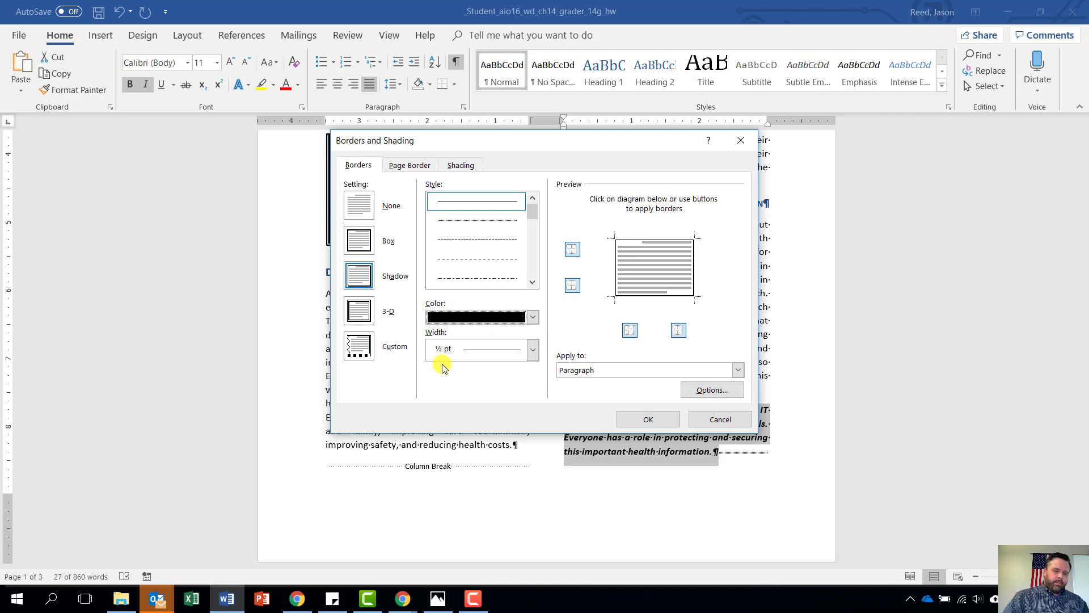
Shade the paragraph with Dark Blue, Text 2, Lighter 80% fill and apply it
click(465, 167)
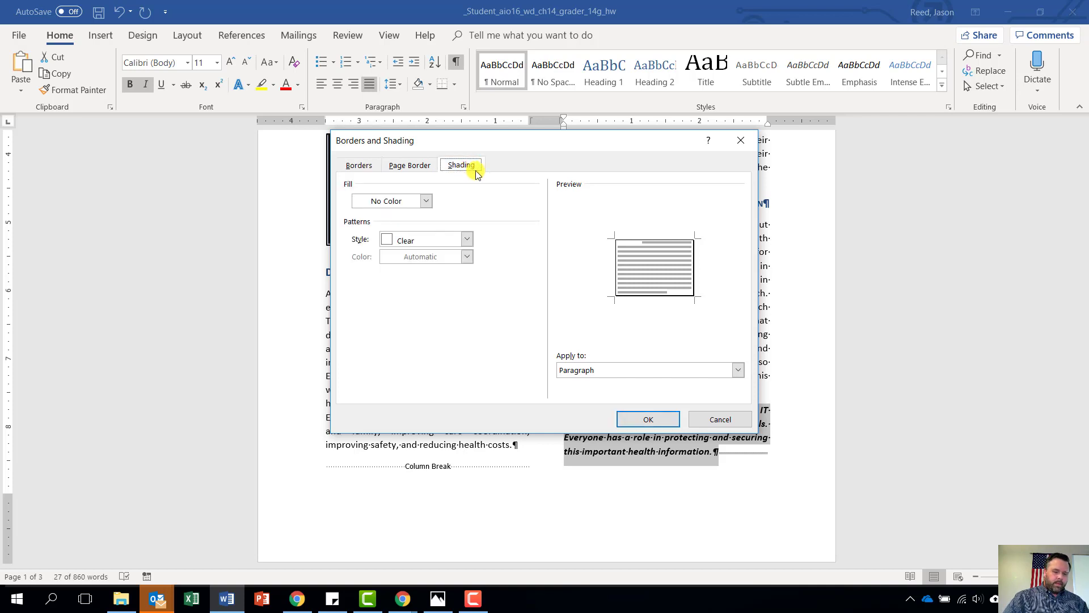
click(426, 201)
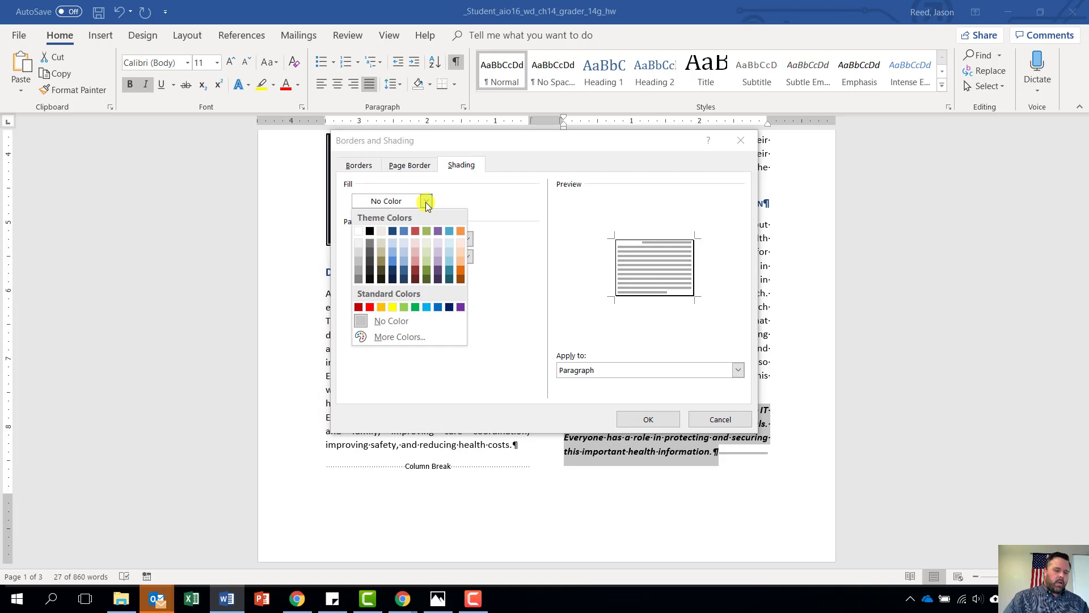
click(393, 243)
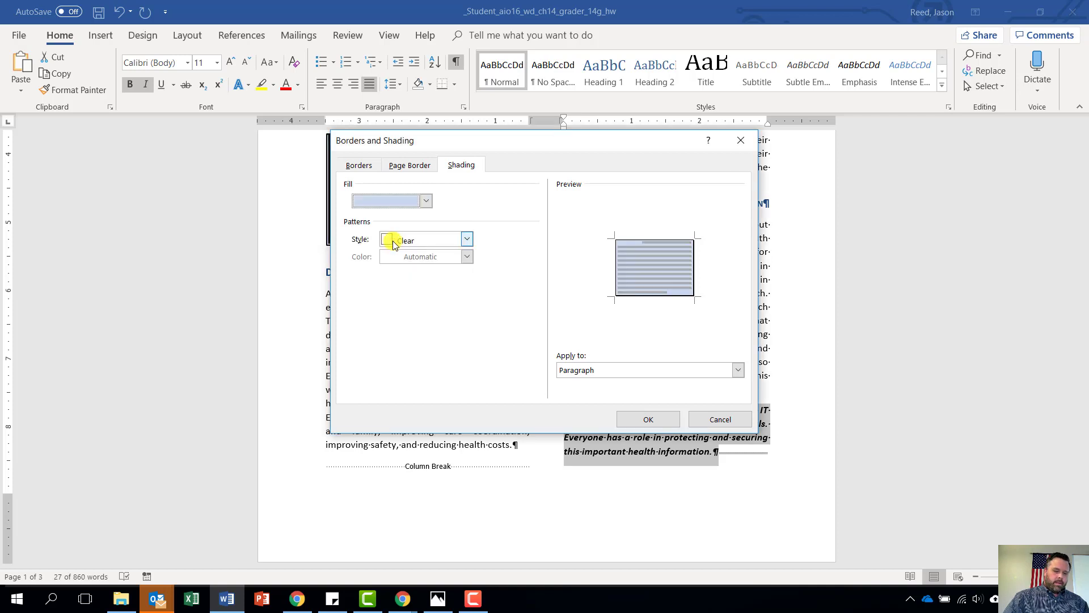
click(648, 420)
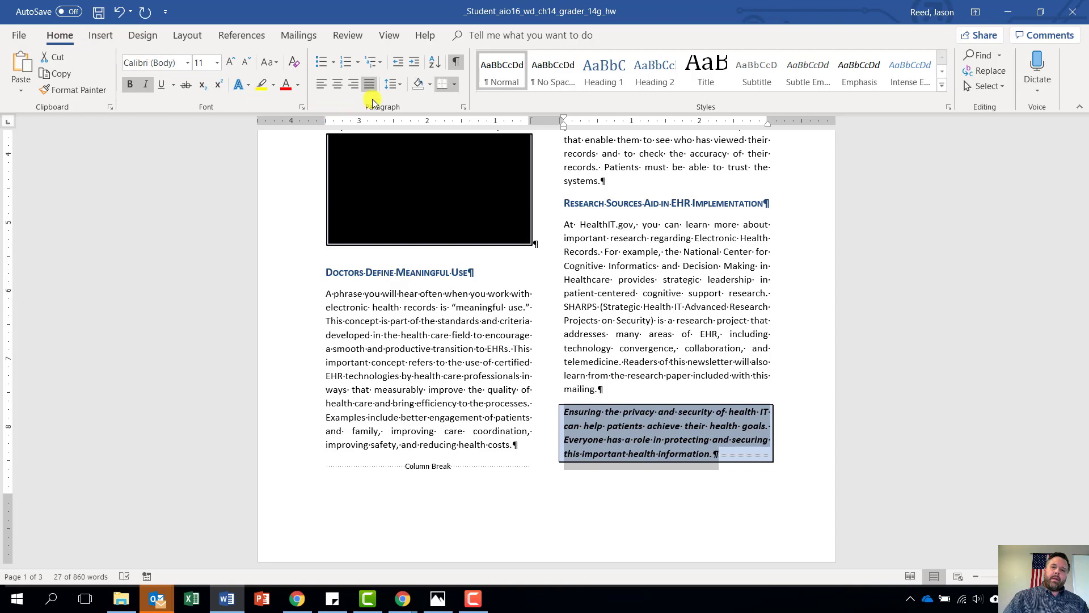
Center the shaded closing paragraph and move down to the Electronic Health Records paper on page 2
click(337, 92)
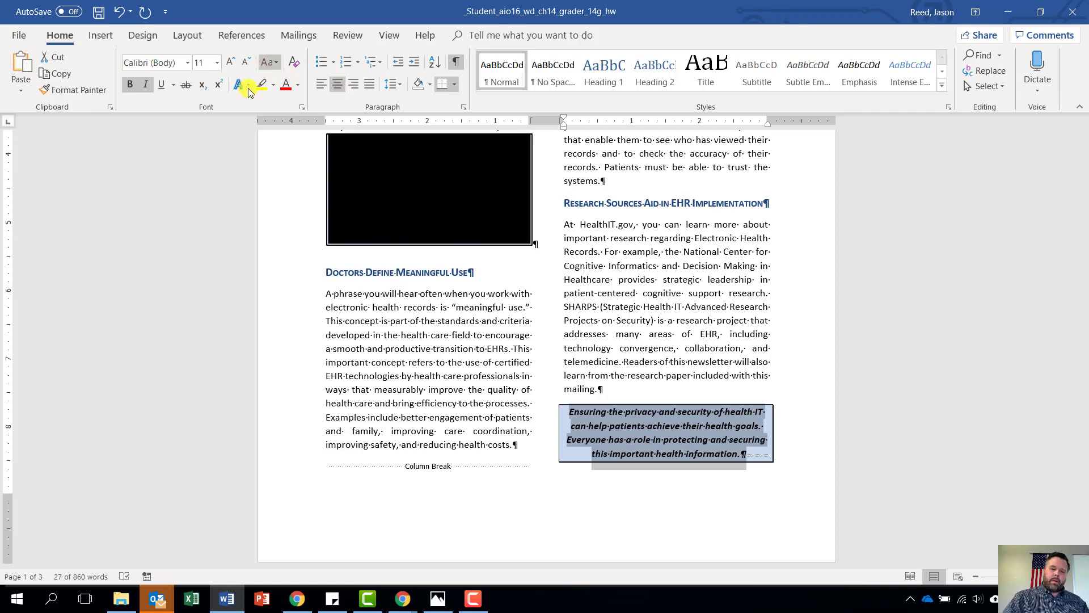
scroll(207, 177, down, 6)
scroll(213, 180, down, 5)
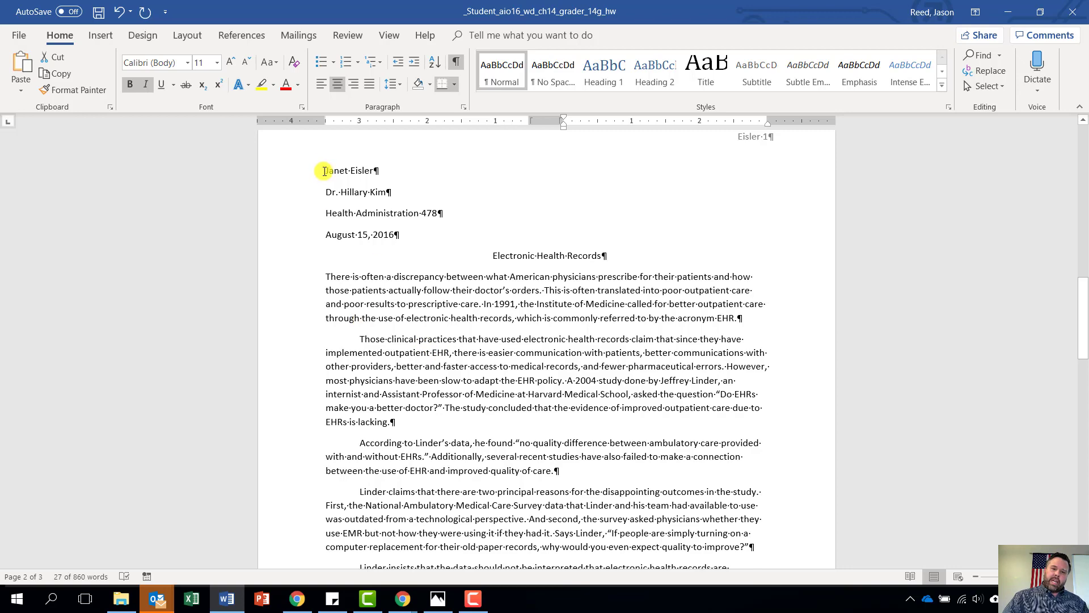
Set the selected research paper text to Double line spacing with 0 pt Spacing After
drag(324, 171, 584, 325)
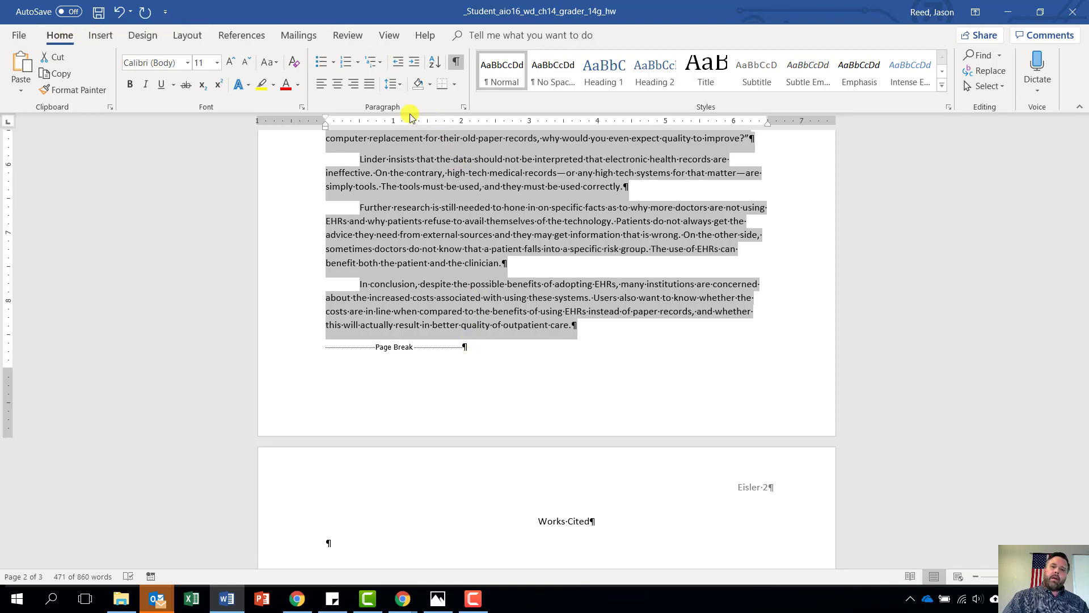
click(463, 108)
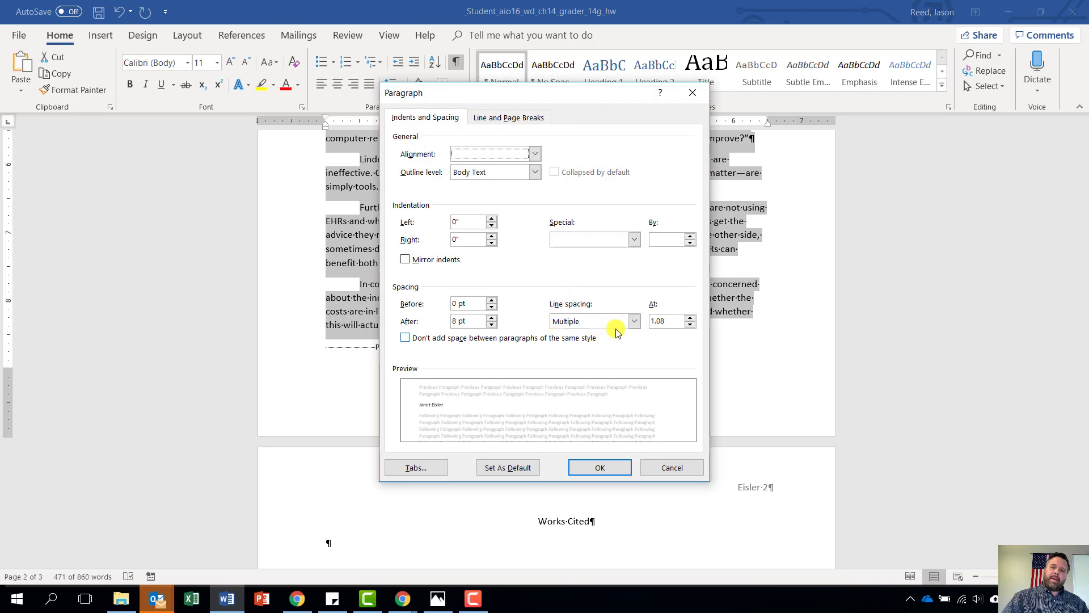
click(633, 322)
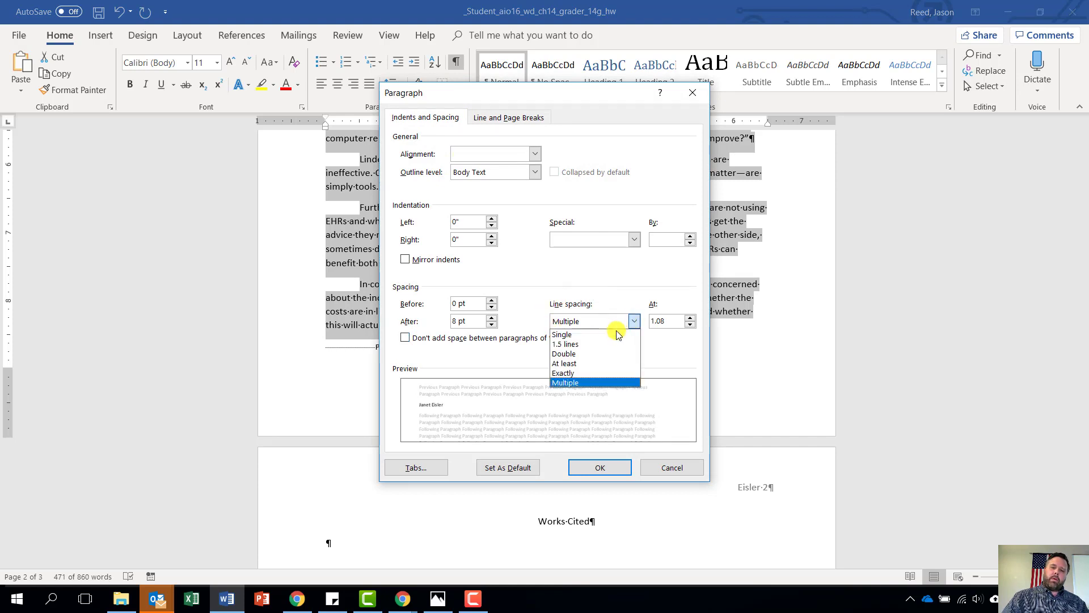
click(596, 353)
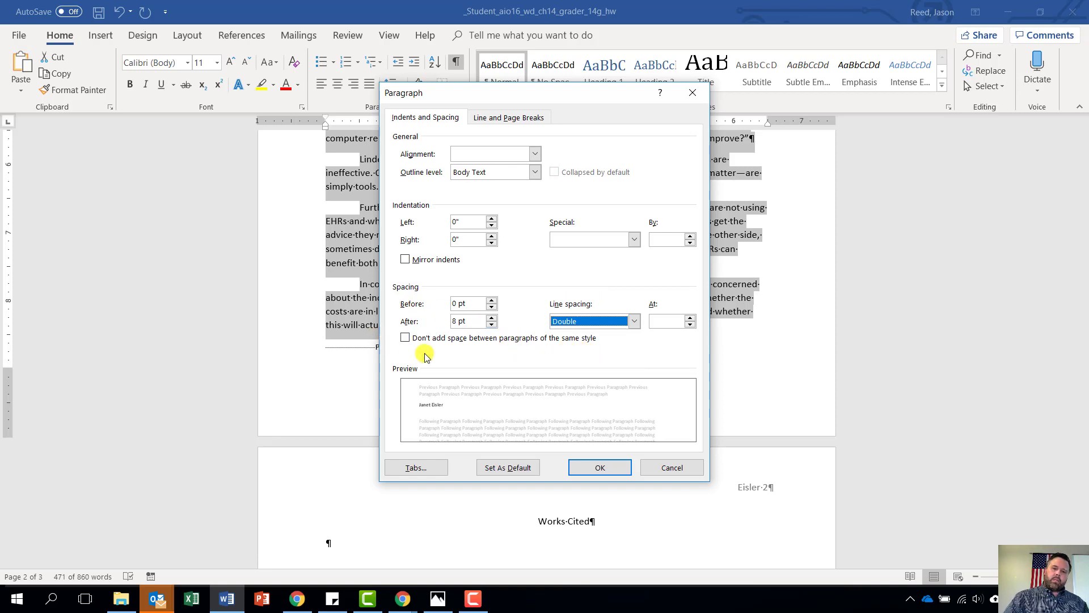
click(491, 319)
click(492, 324)
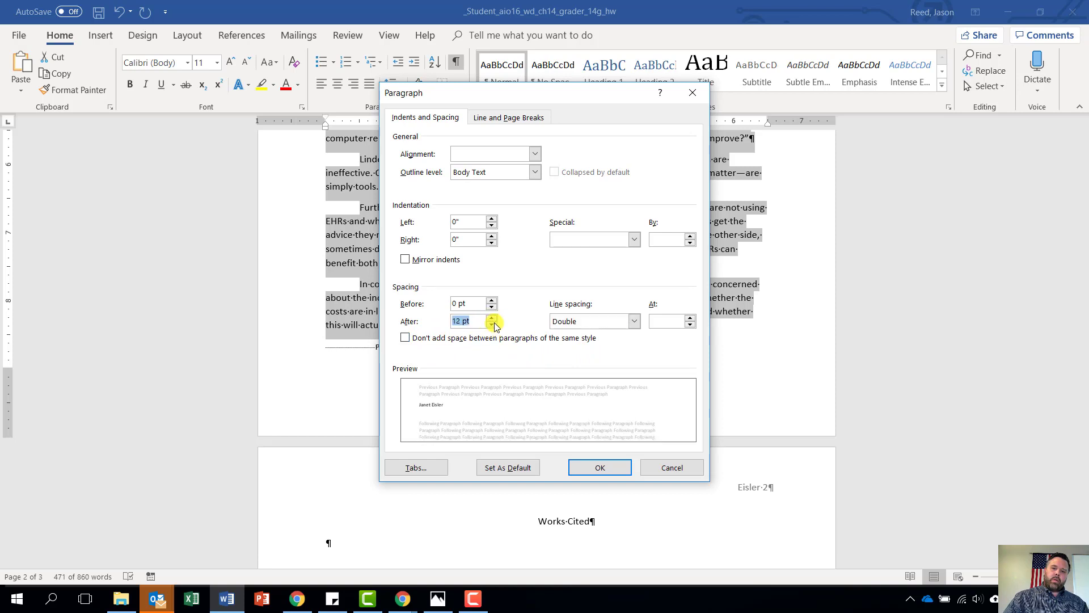
click(493, 325)
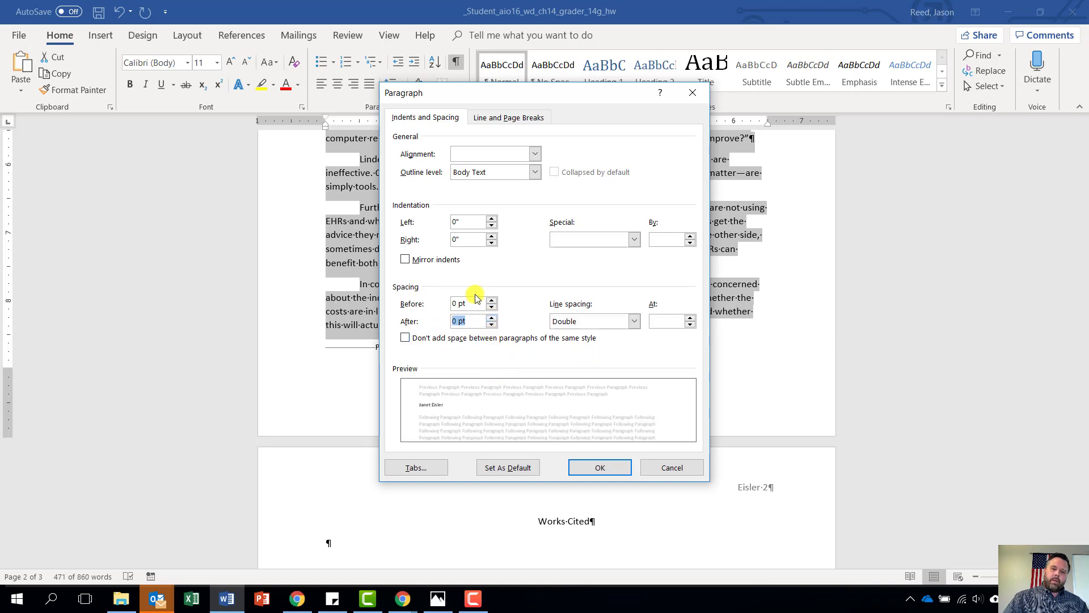
click(601, 467)
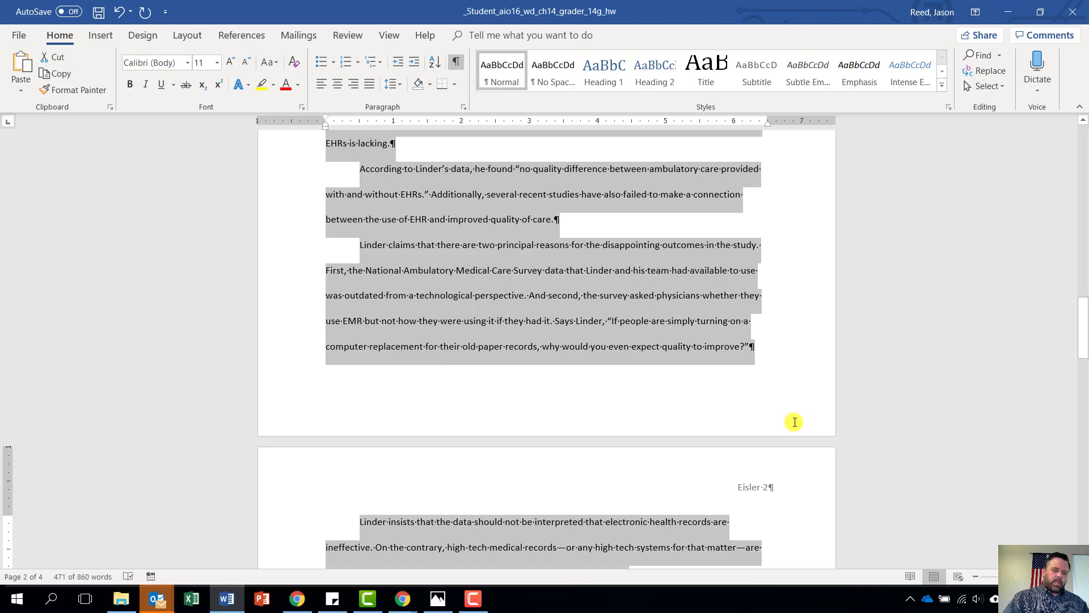
Indent the first line of the paper's opening body paragraph with a Tab
scroll(795, 416, up, 1)
scroll(794, 416, up, 4)
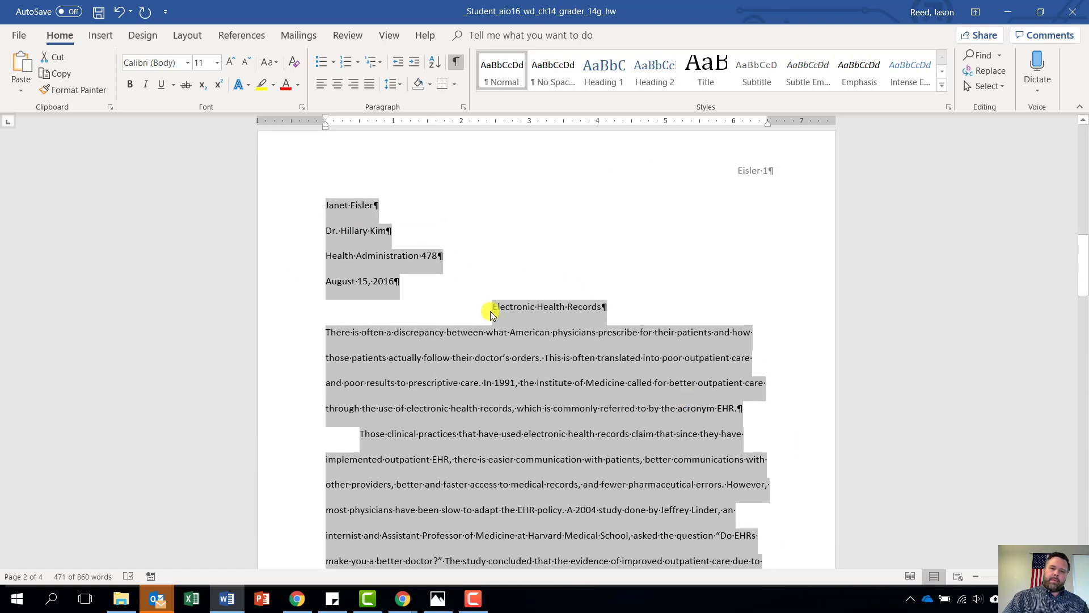
click(329, 333)
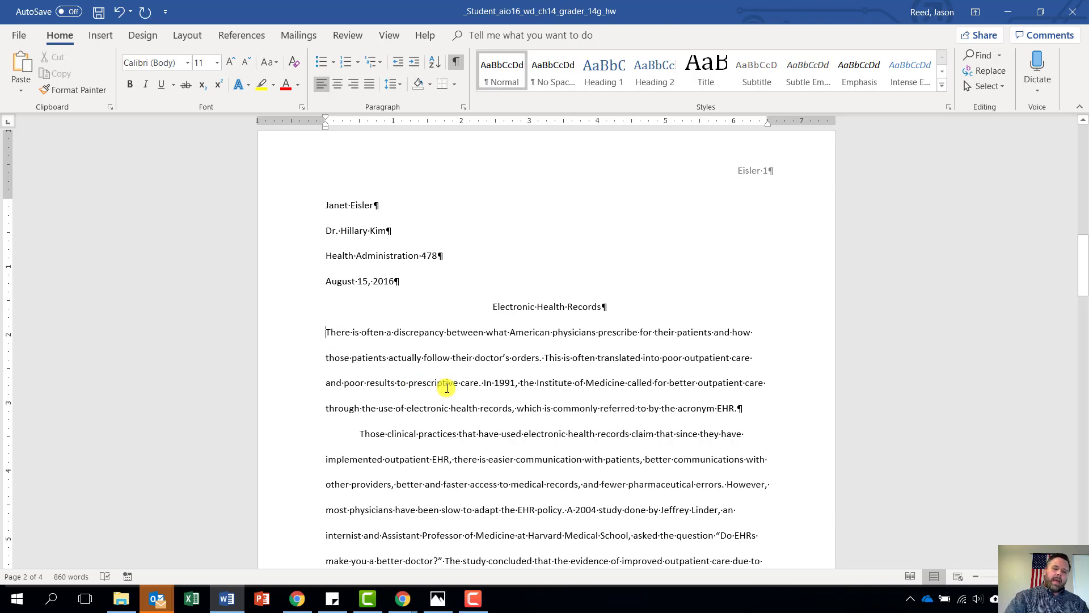
key(Tab)
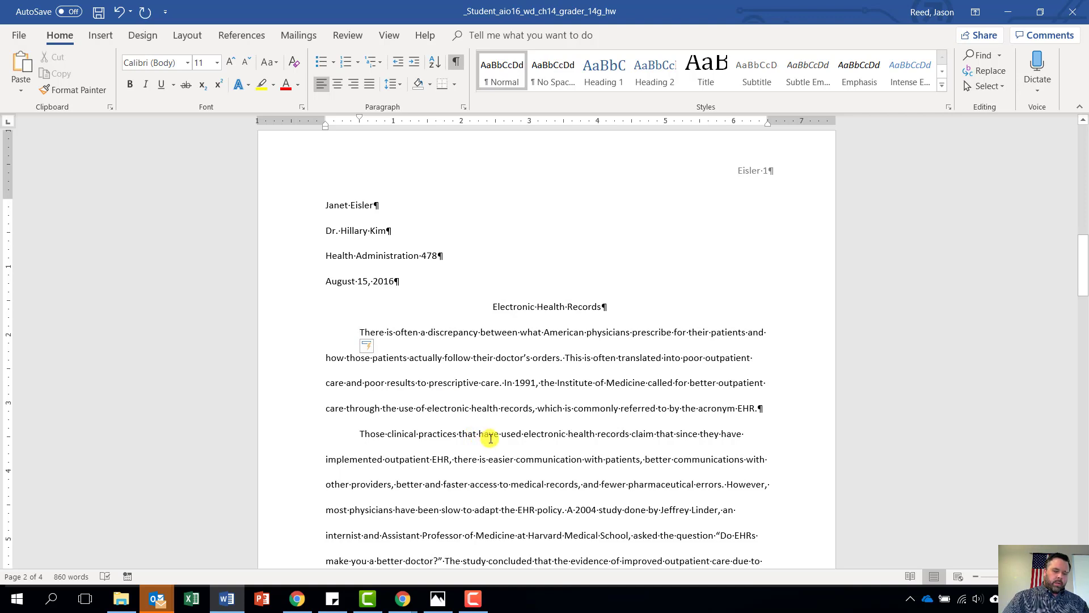
Place the insertion point after 'it.' just before 'Says Linder'
scroll(615, 498, down, 5)
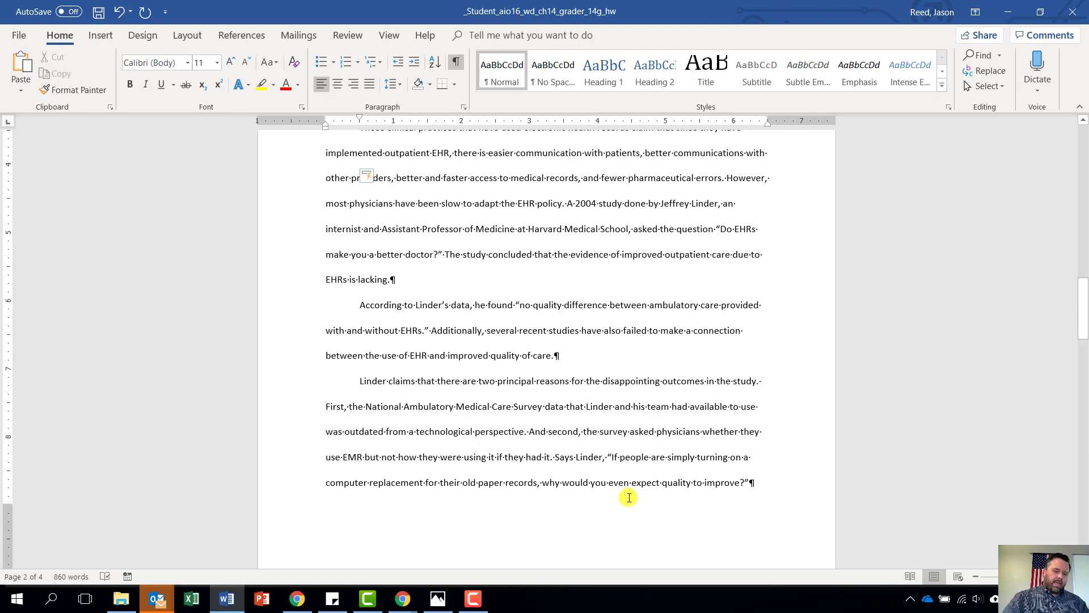
scroll(579, 514, down, 1)
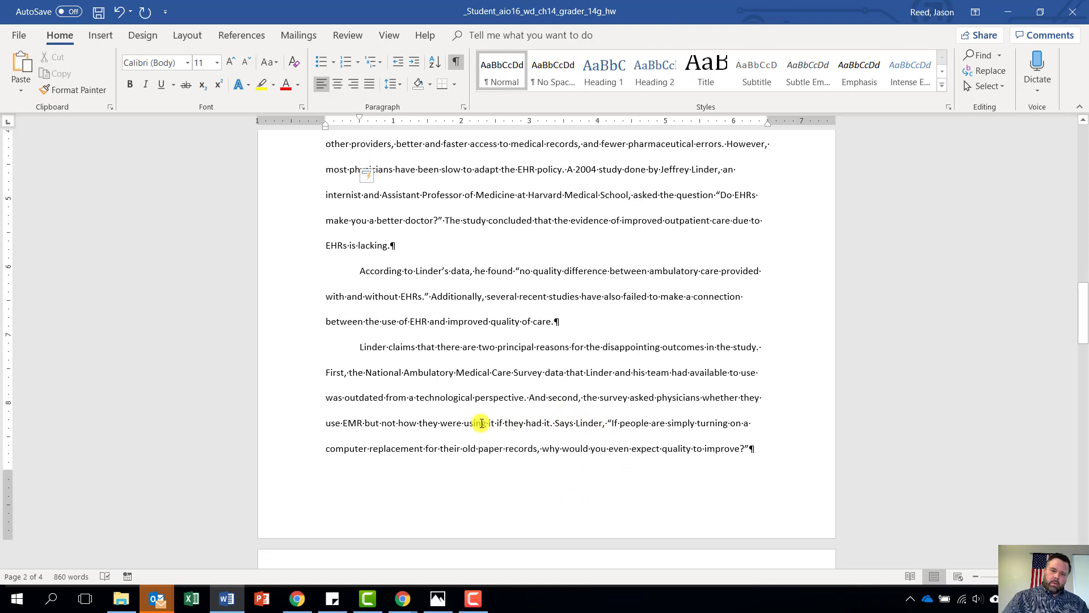
click(553, 423)
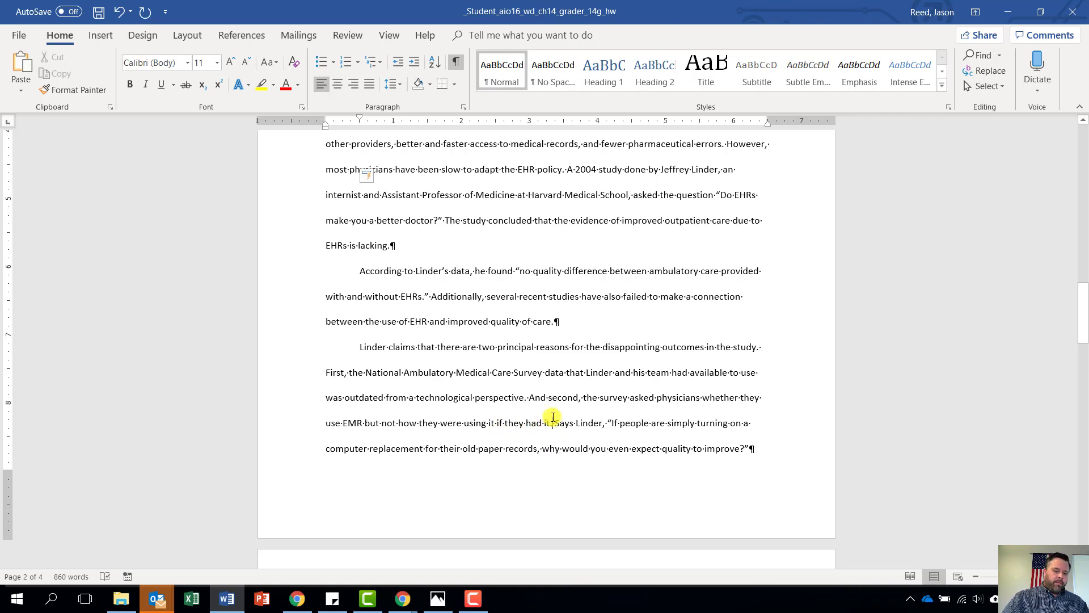
Insert a footnote defining the EMR as the patient record in hospitals and ambulatory environments and a data source for other systems
click(251, 36)
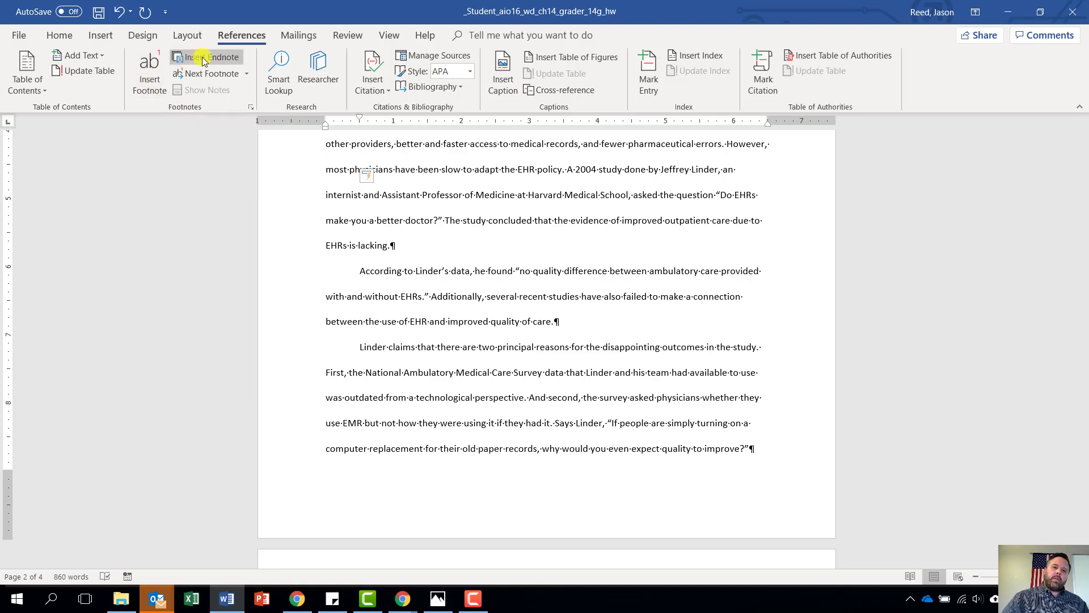
click(154, 83)
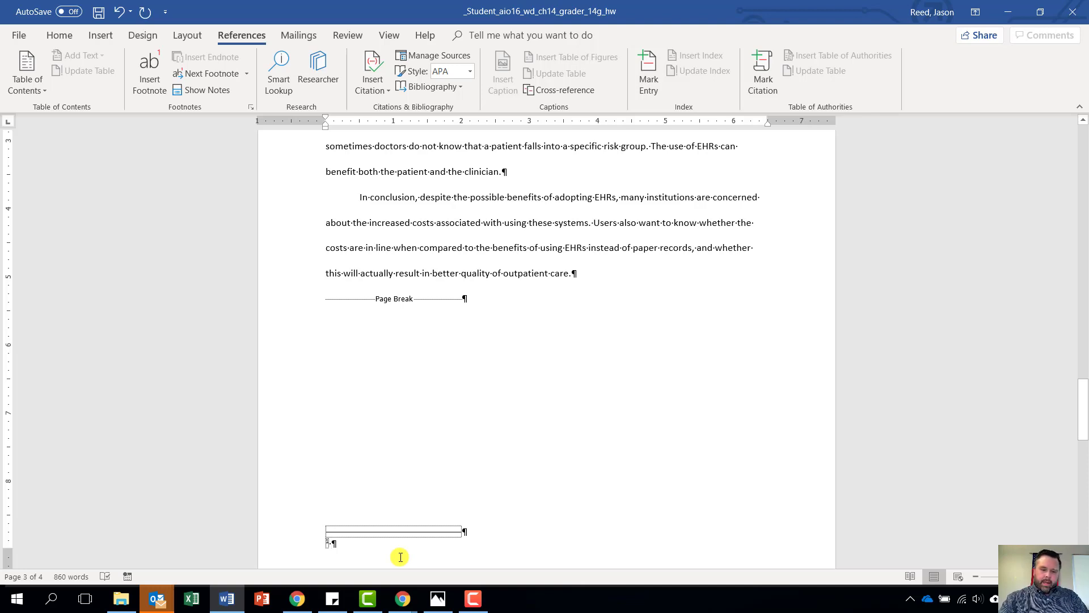
text(The E)
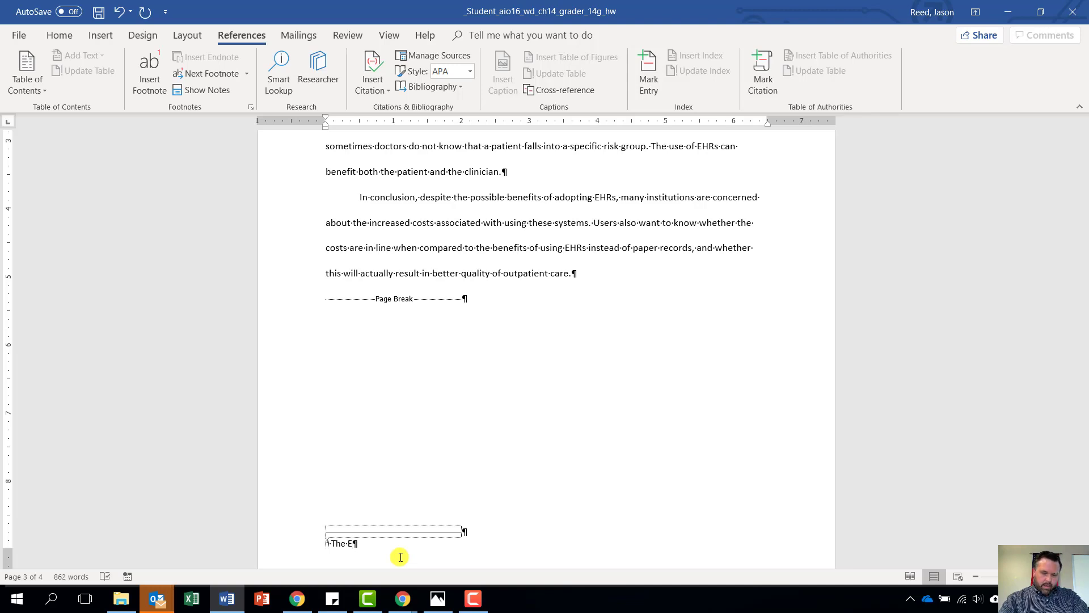
text(MR)
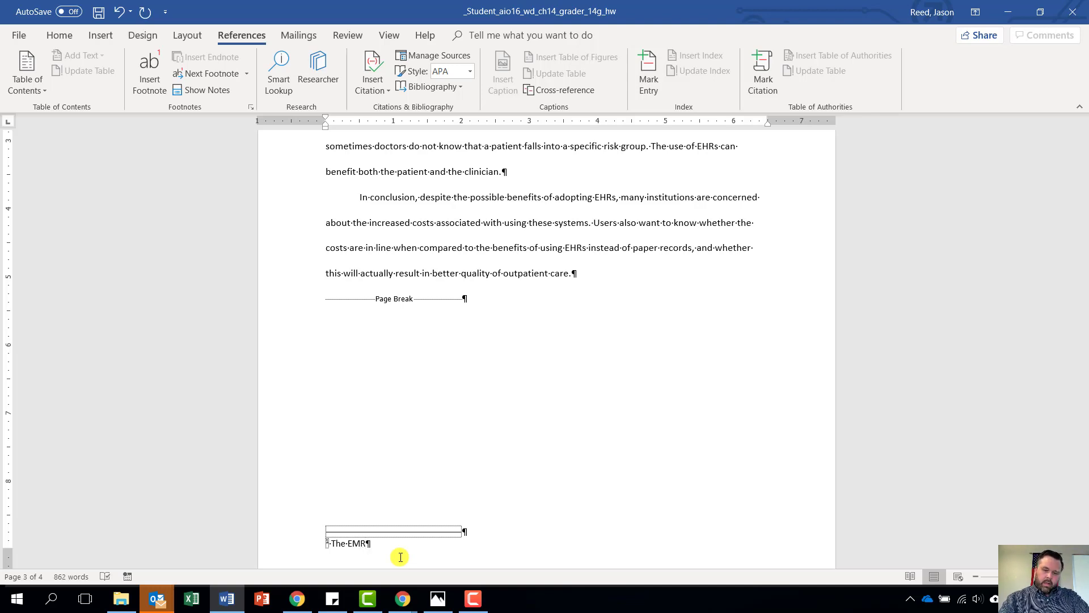
text( ()
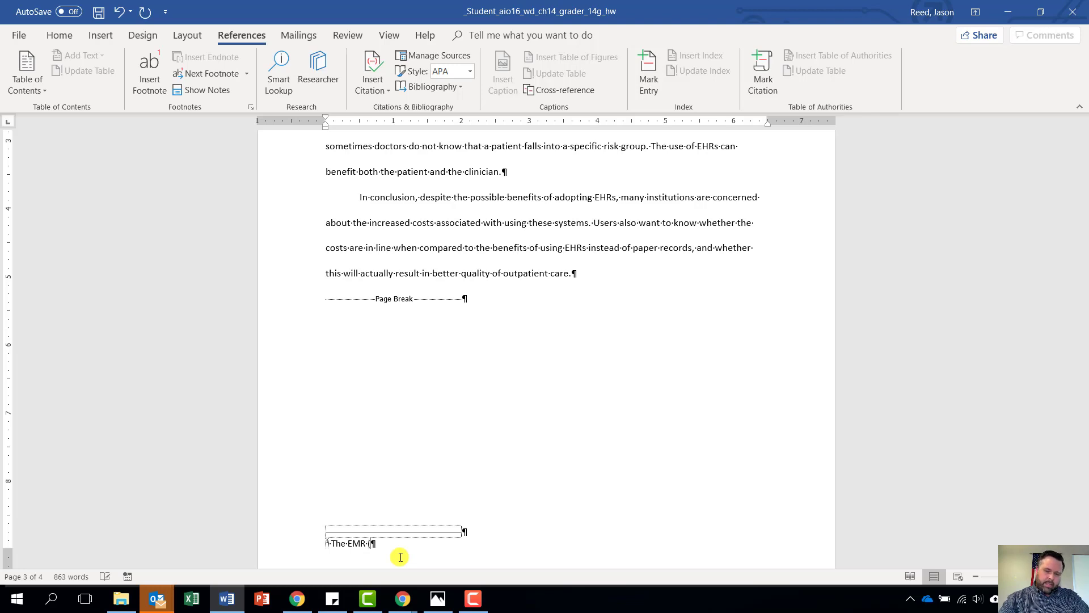
text(electr)
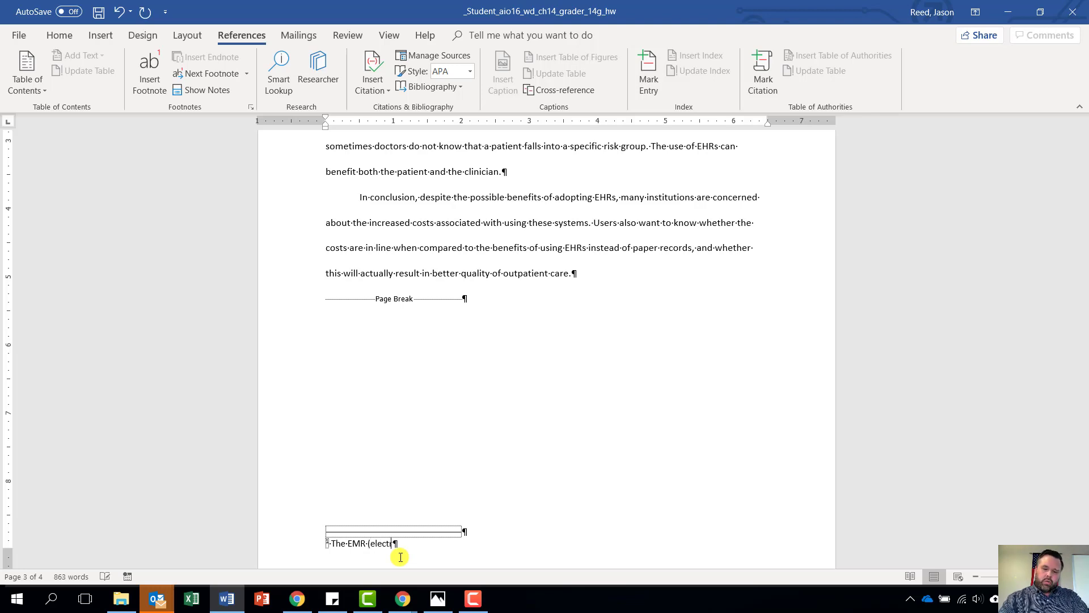
text(onic )
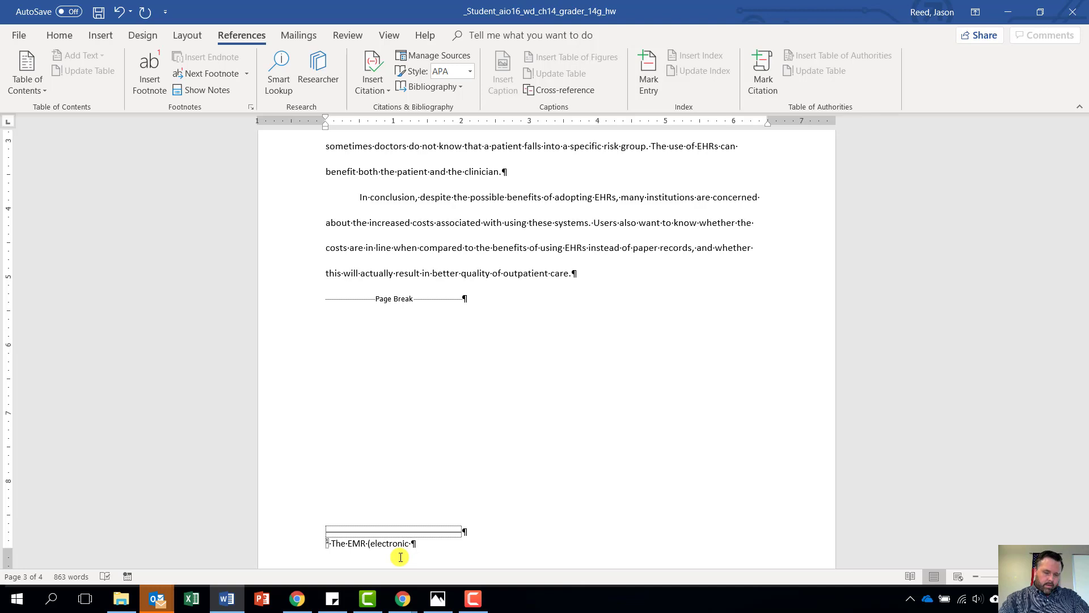
text(medical )
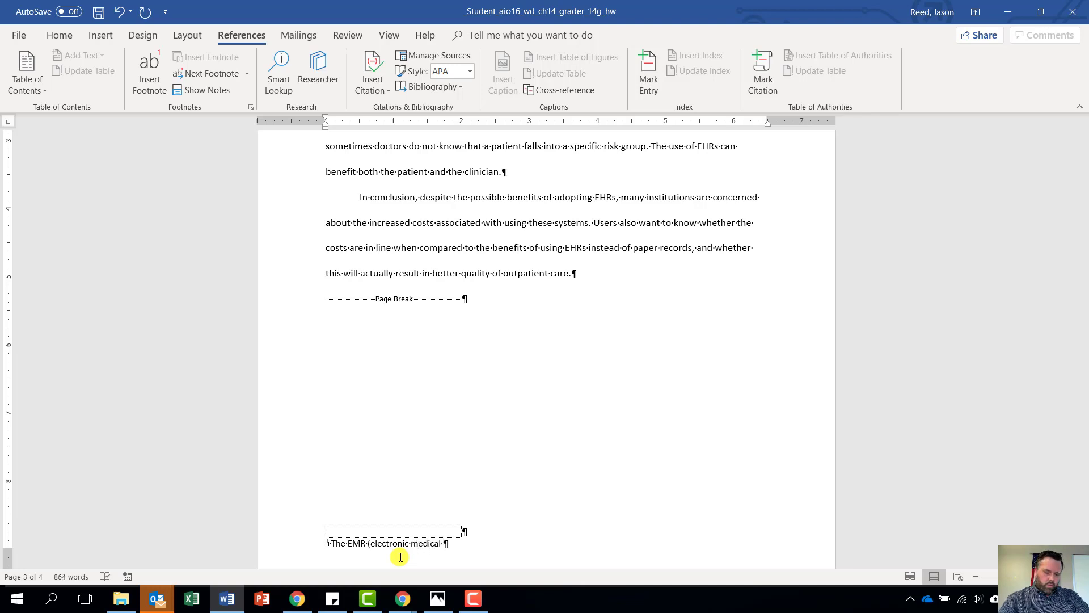
text(record))
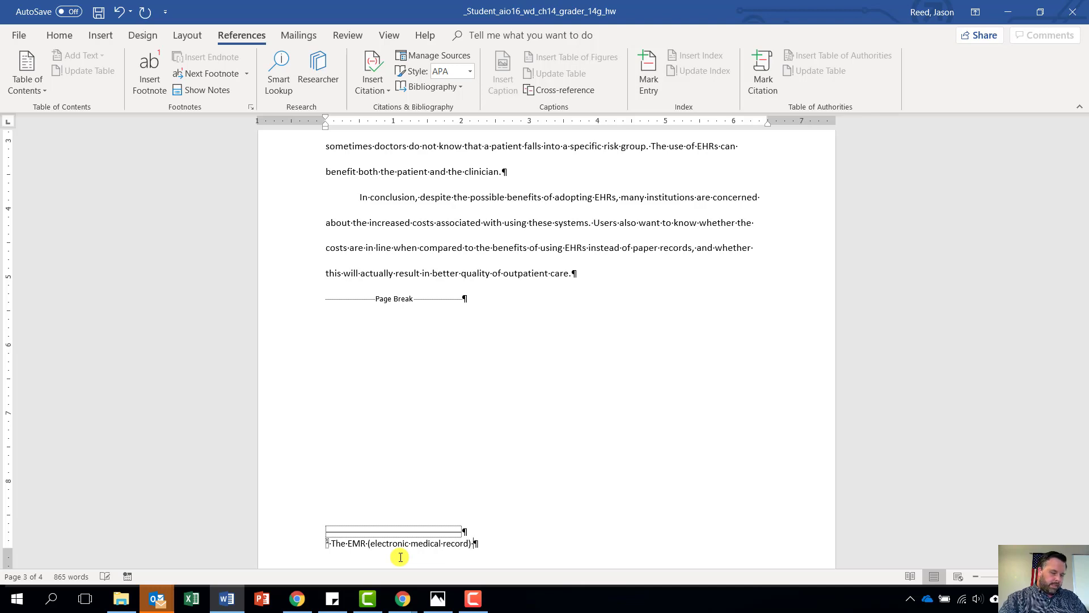
text( is the )
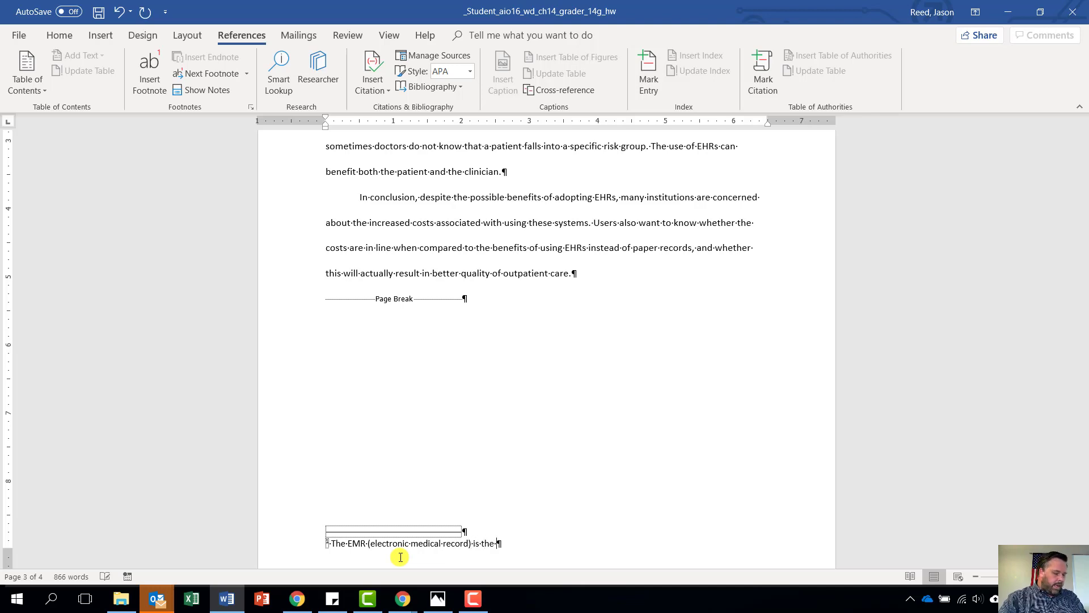
text(pat)
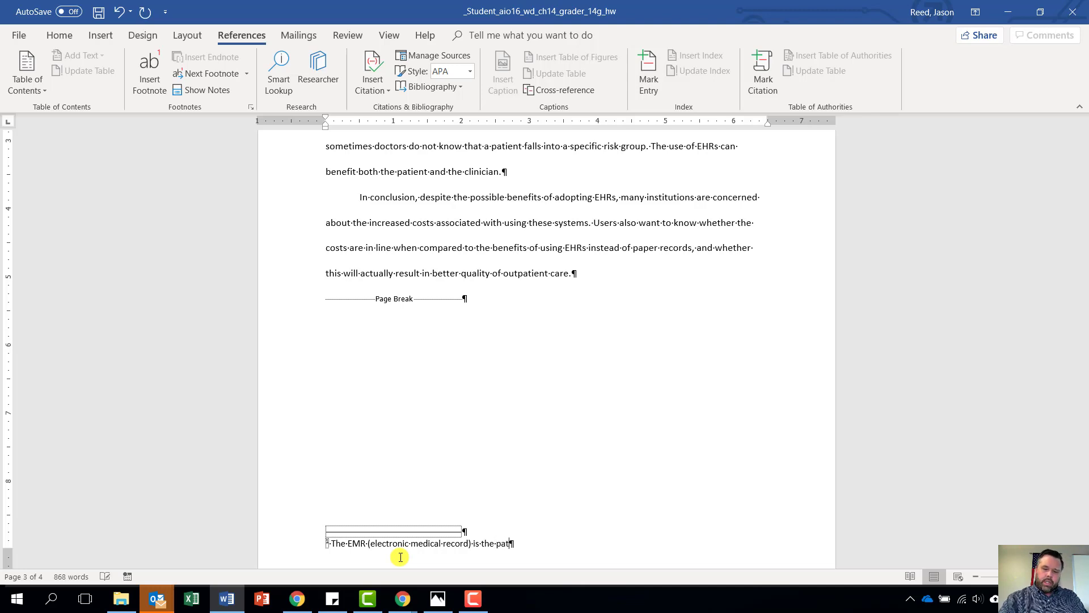
text(ient record)
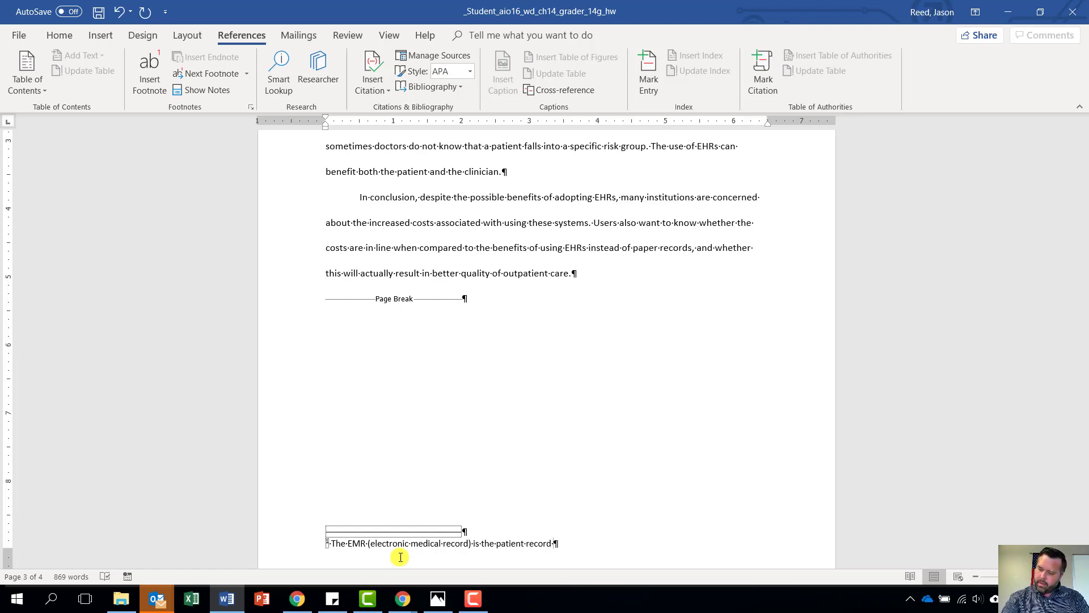
text(created )
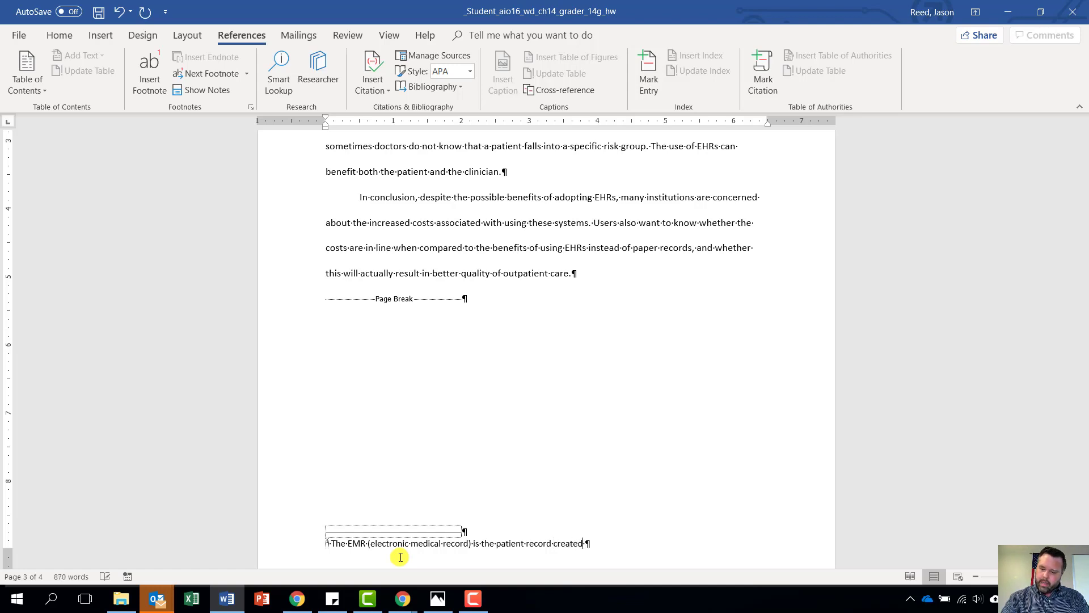
text(in hos)
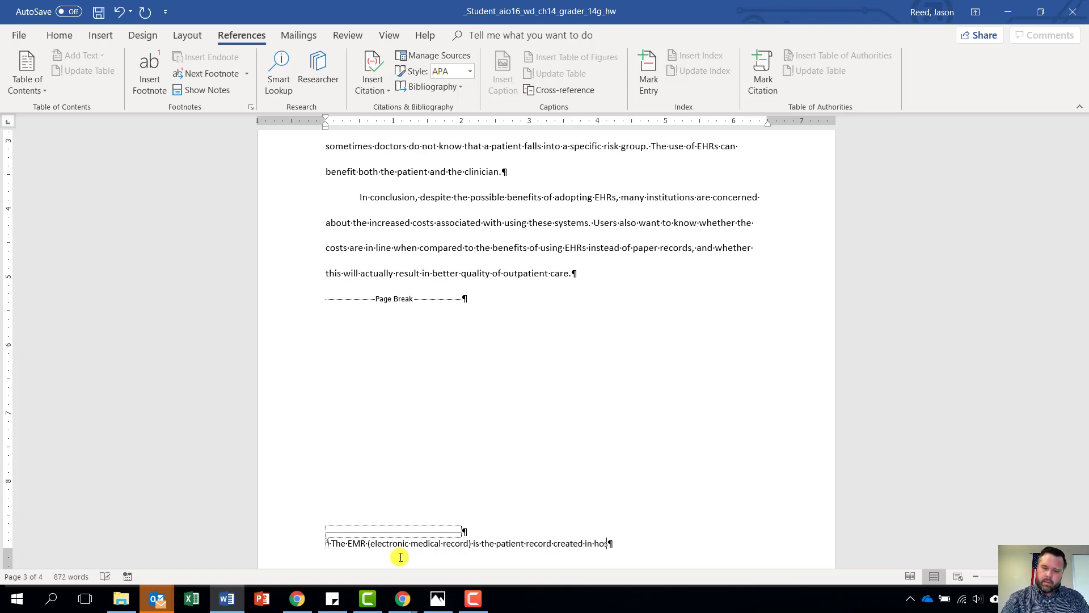
text(pitals)
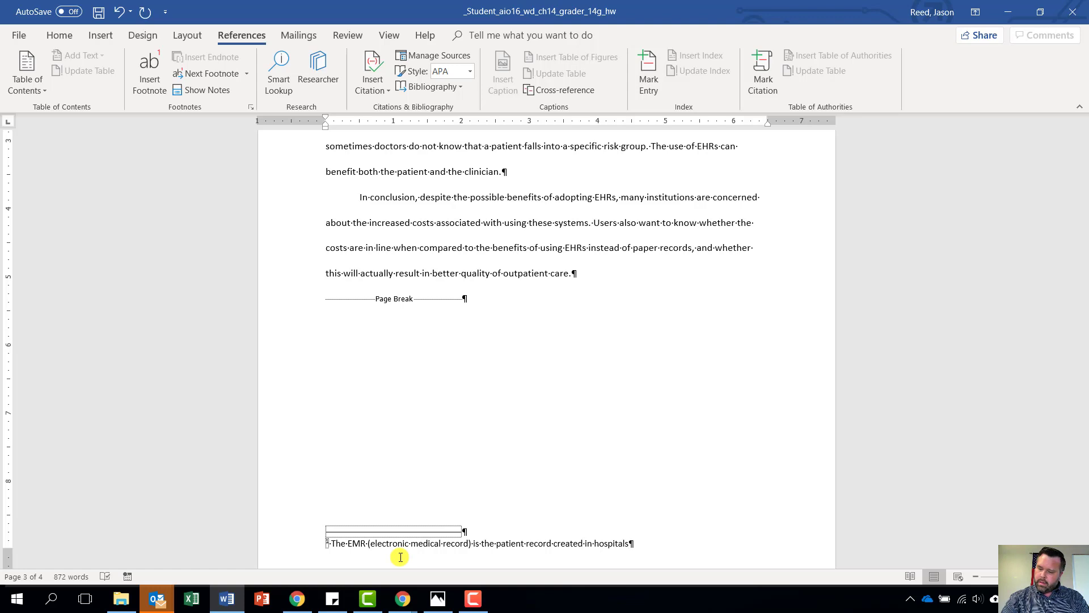
text( and amul)
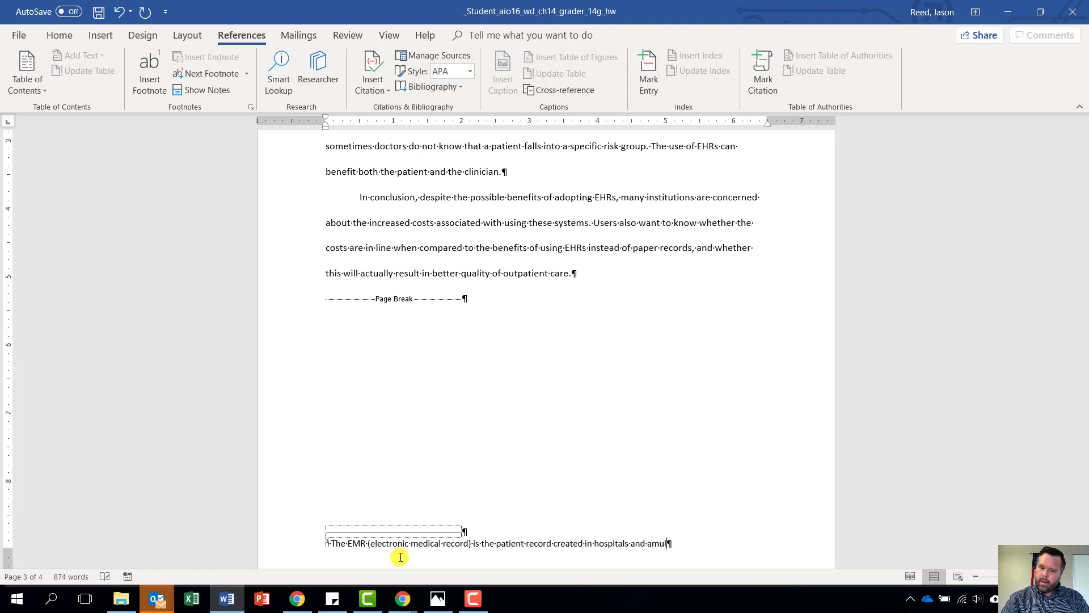
text(atory)
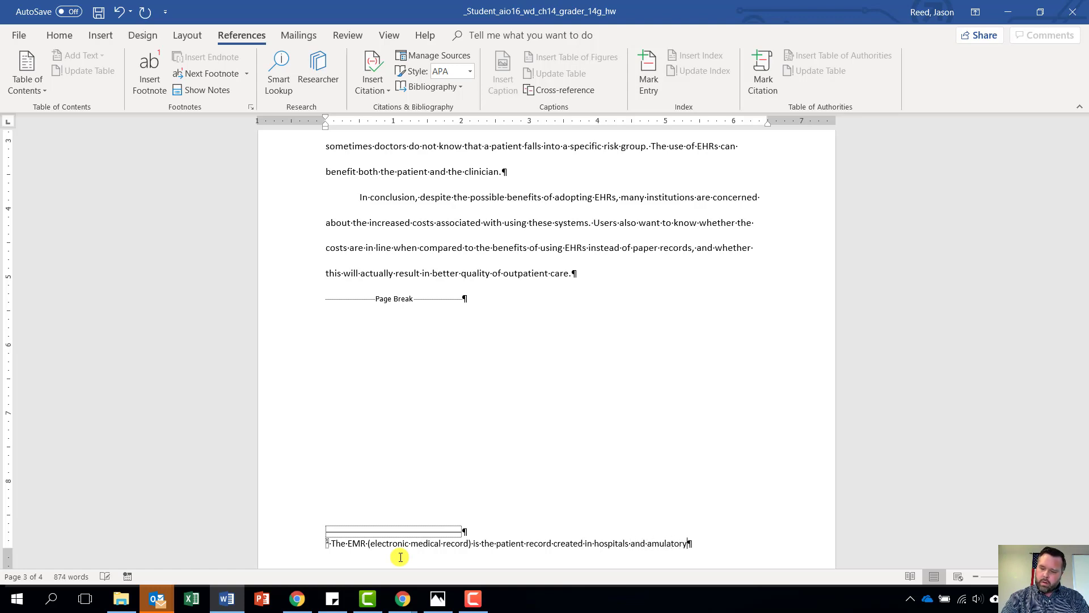
text( e)
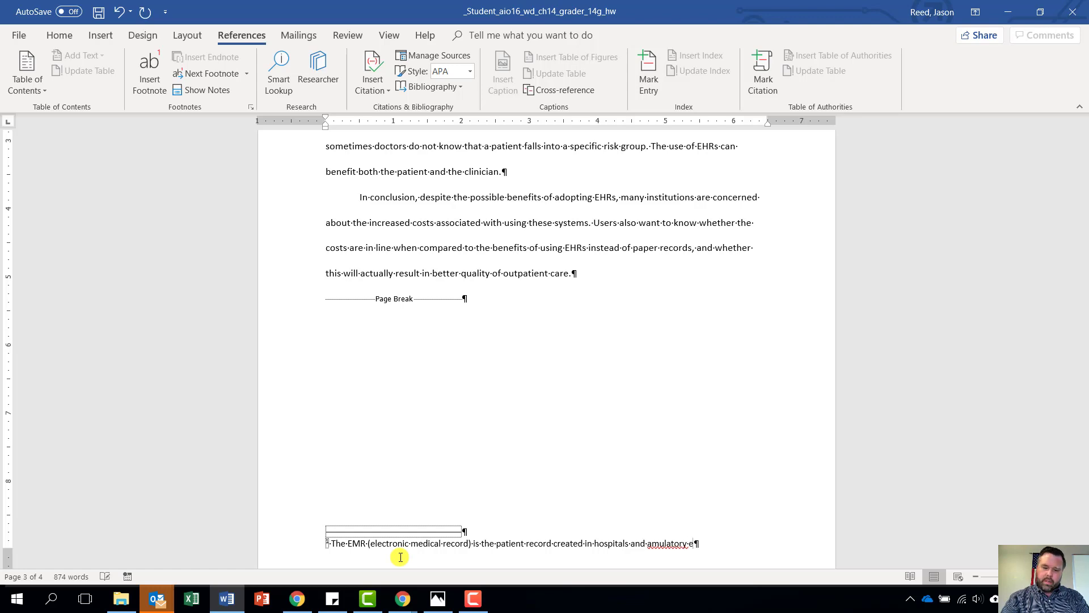
text(nvironments)
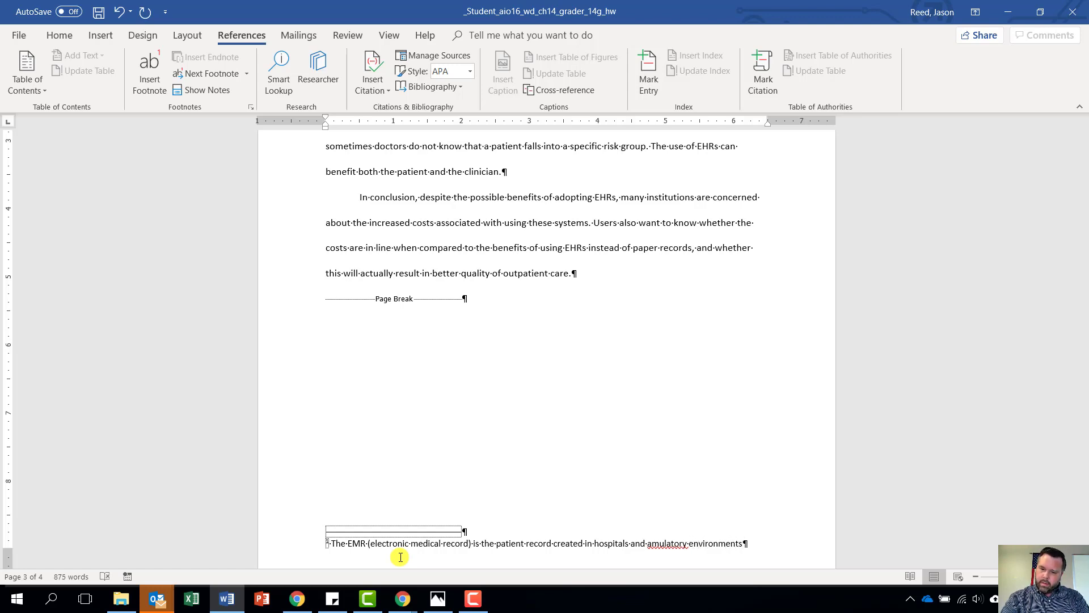
text(,)
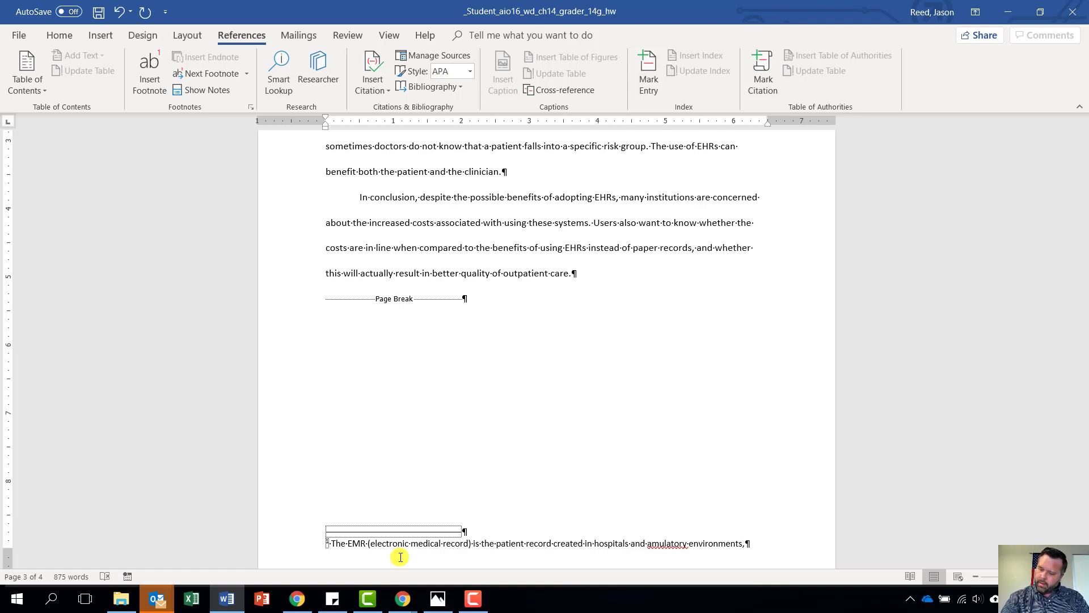
key(BackSpace)
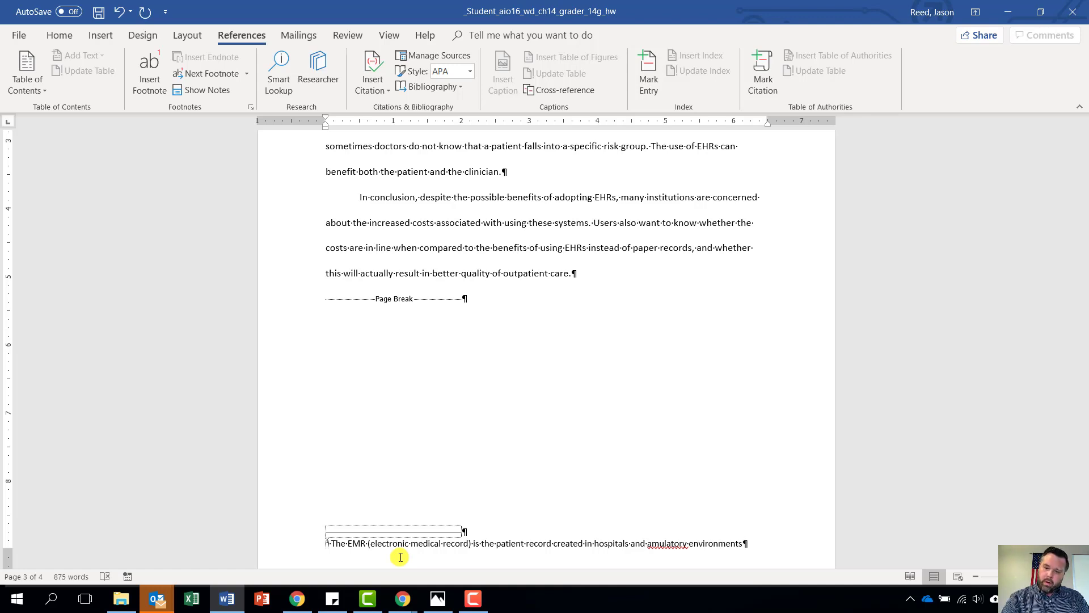
text(;)
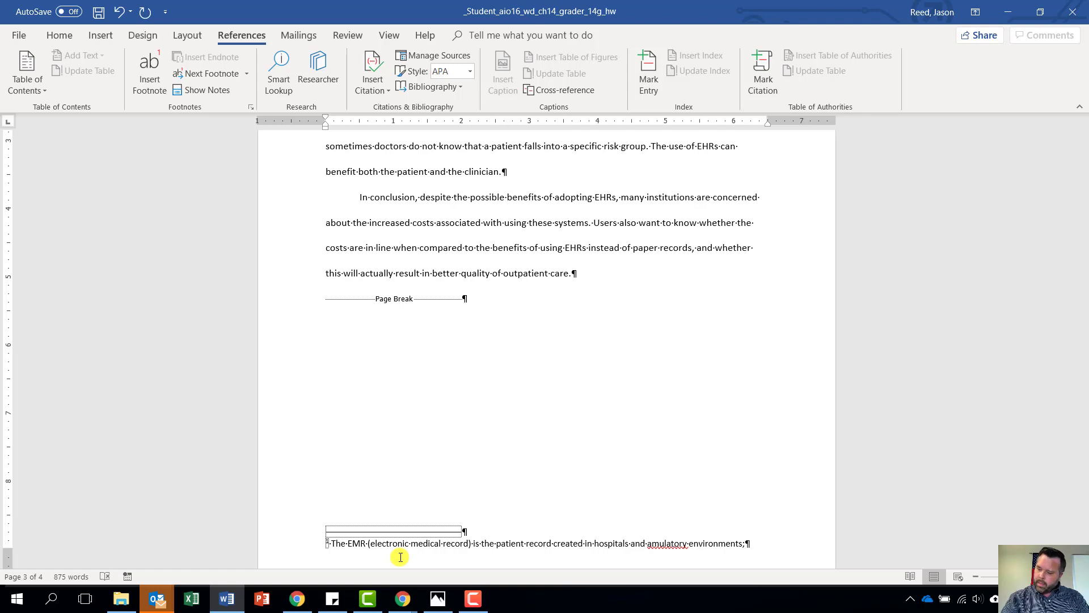
text( it)
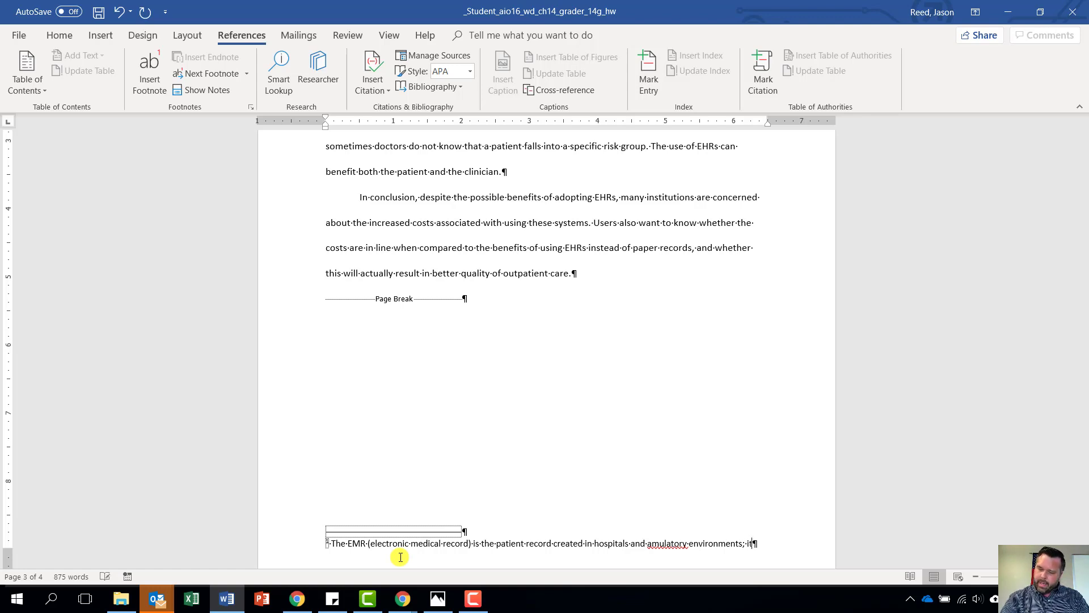
text( searves as a data )
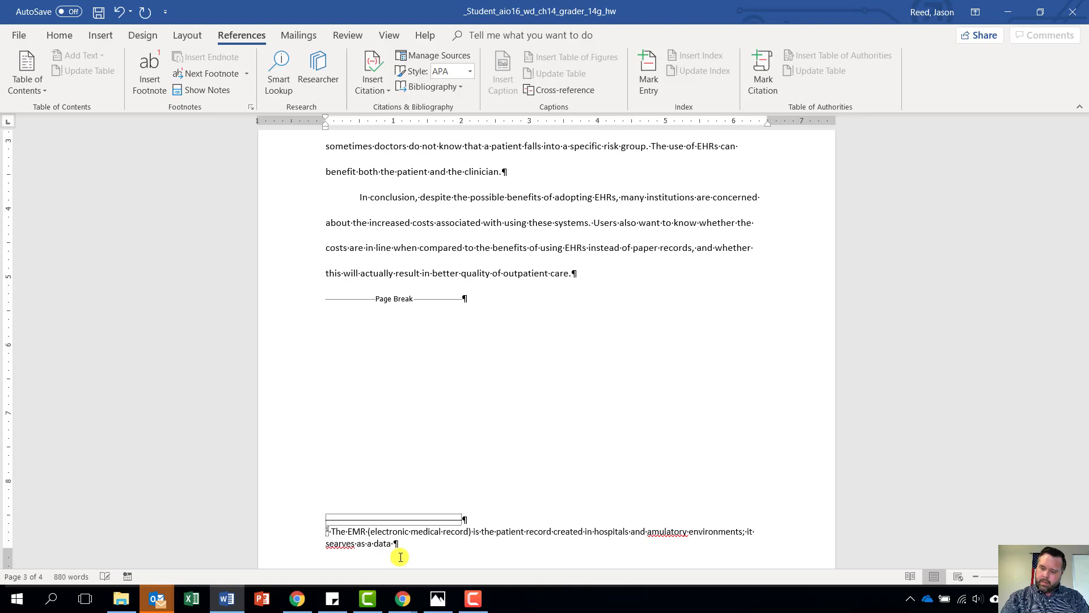
text(source for oth)
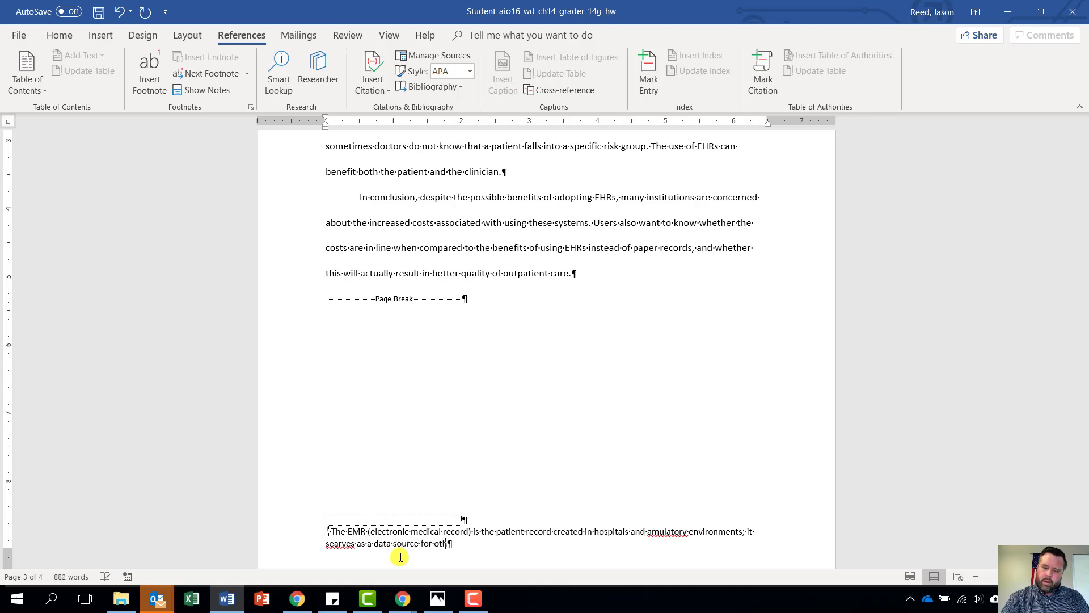
text(er systems)
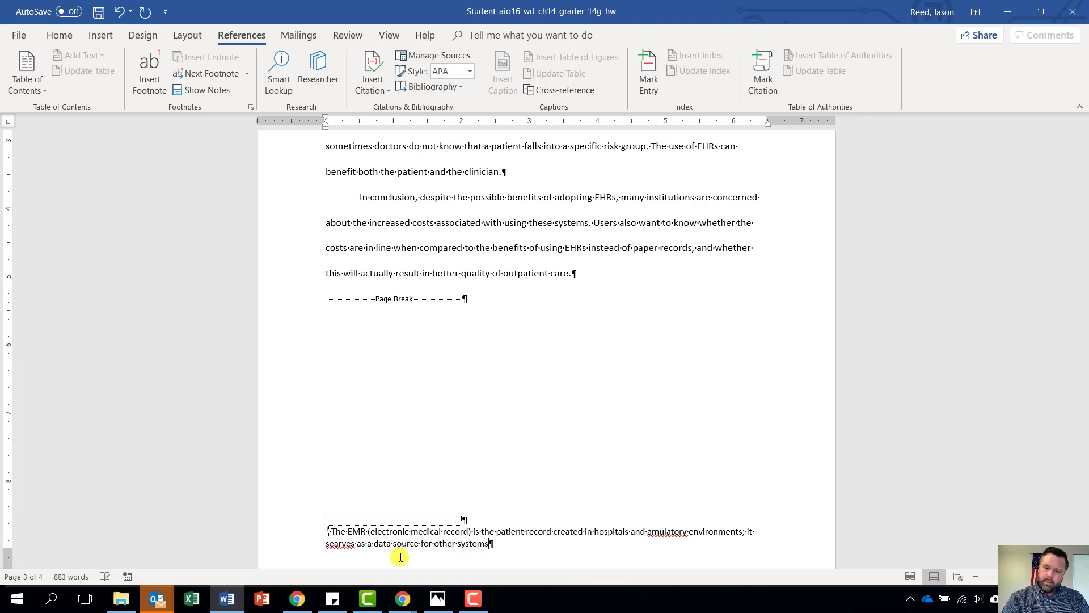
text(.)
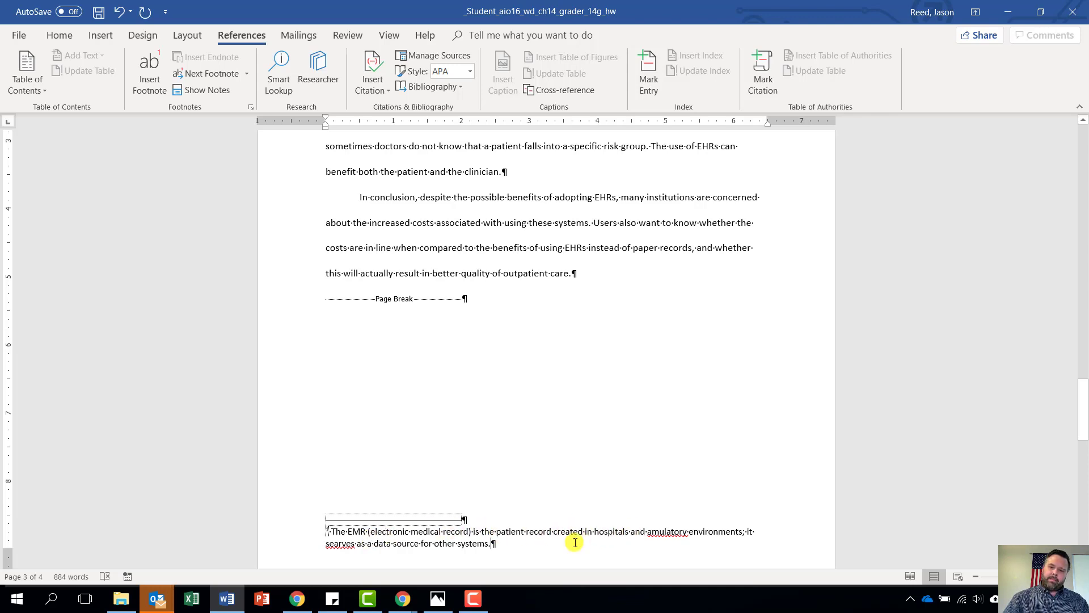
Correct 'amulatory' to 'ambulatory' and 'searves' to 'serves' using spelling suggestions
right_click(666, 532)
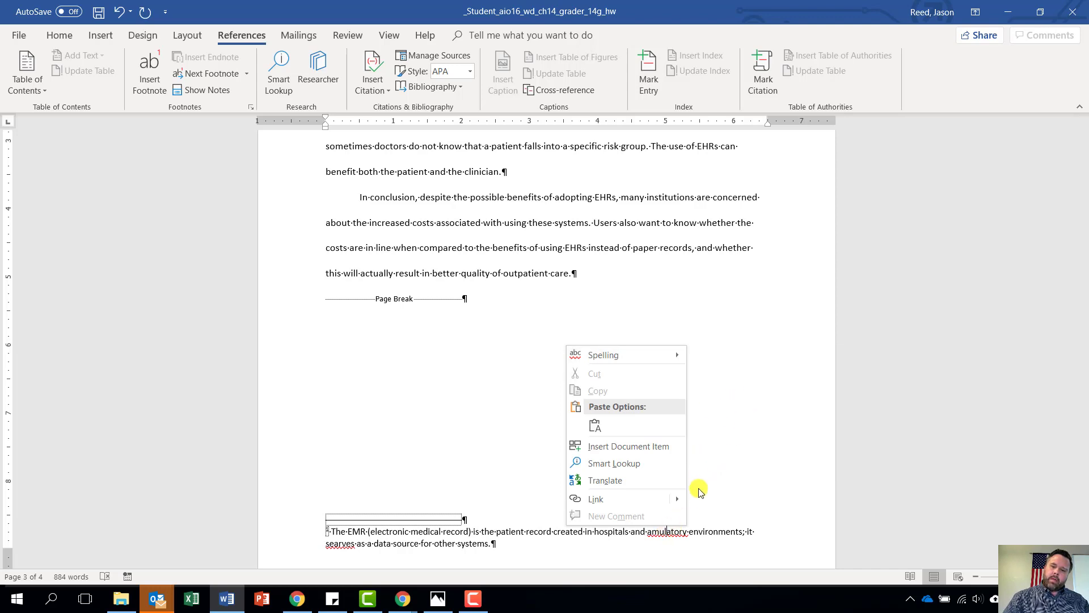
mouse_move(624, 355)
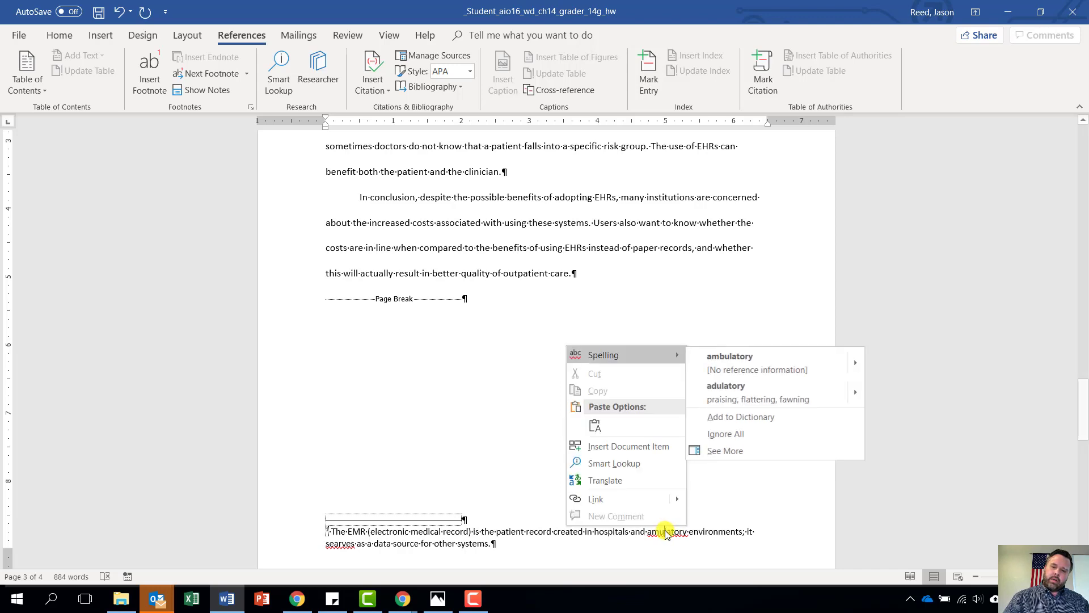
click(757, 362)
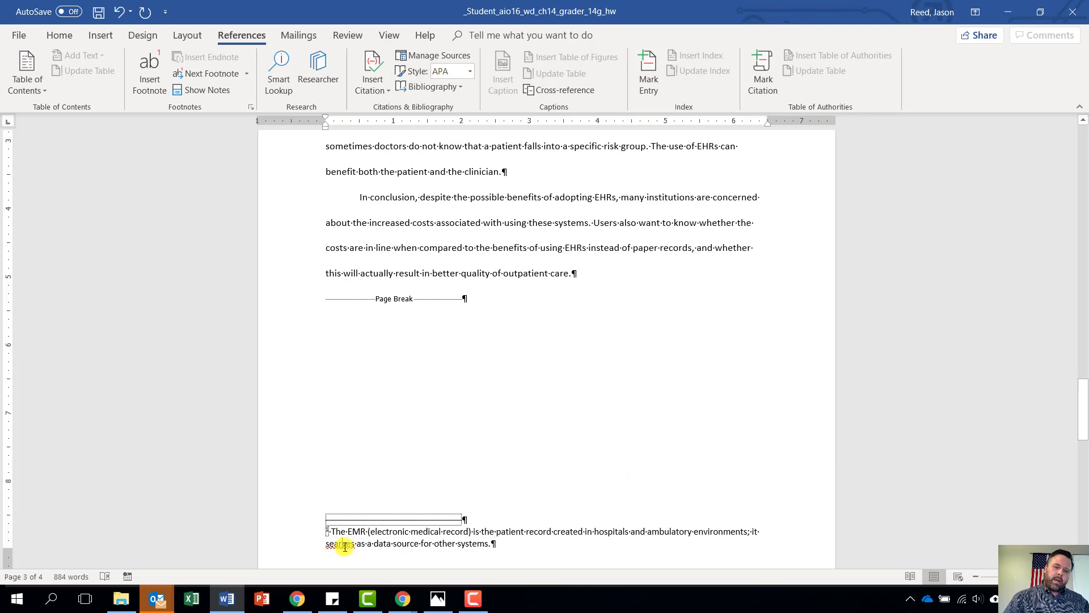
right_click(346, 546)
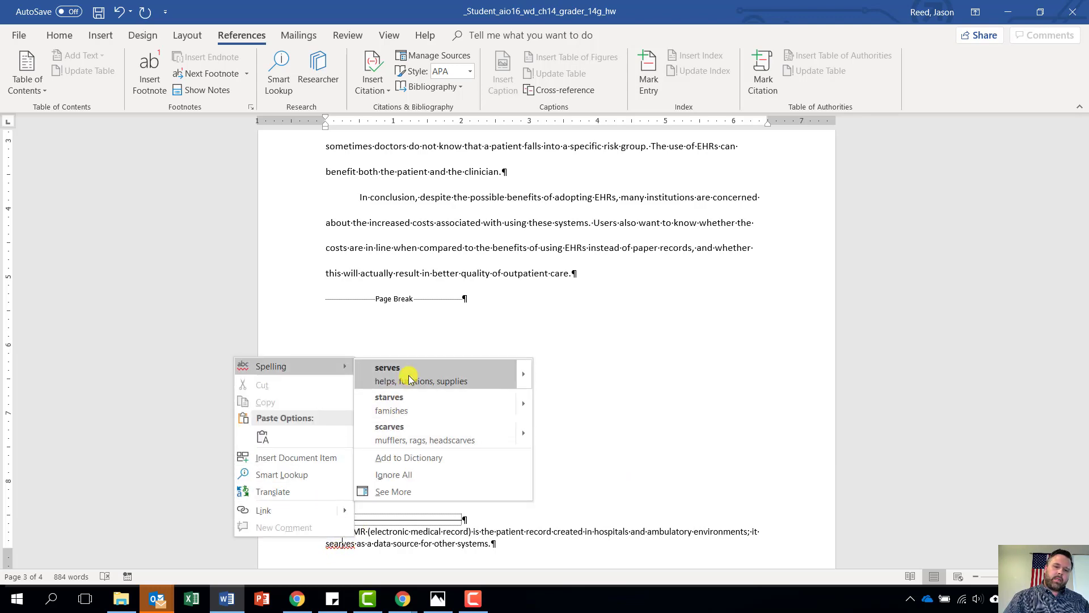
click(388, 369)
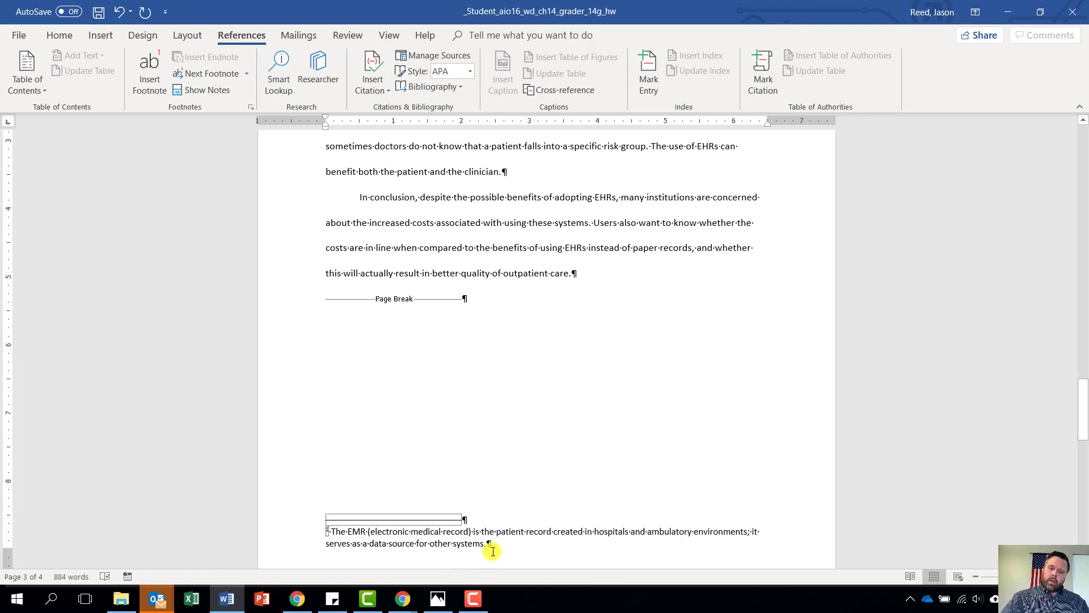
Modify the Footnote Text style to use an 11 pt font size
drag(493, 545, 321, 532)
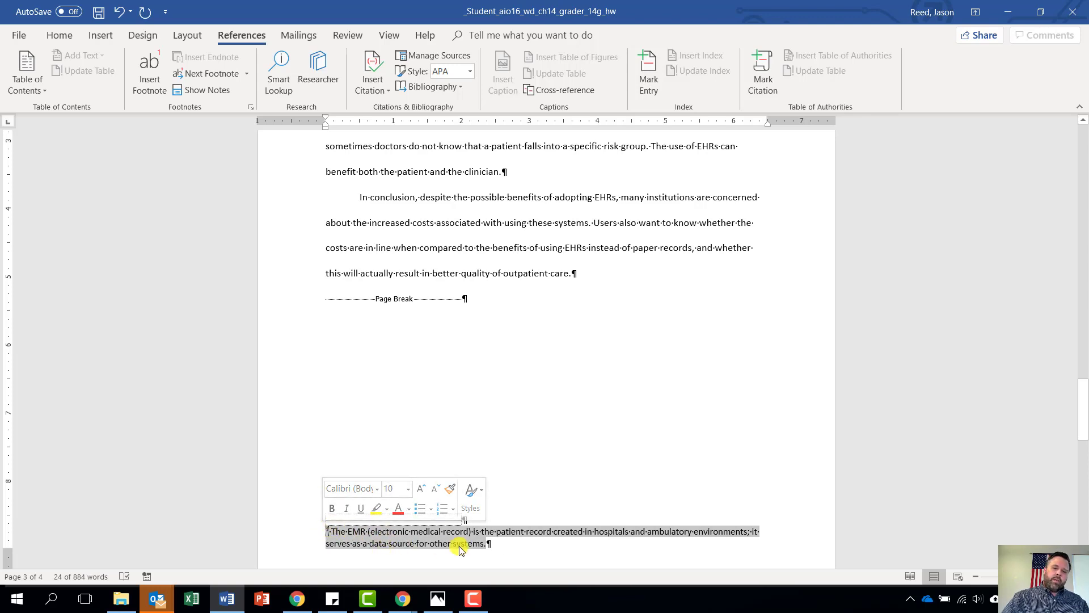
right_click(380, 536)
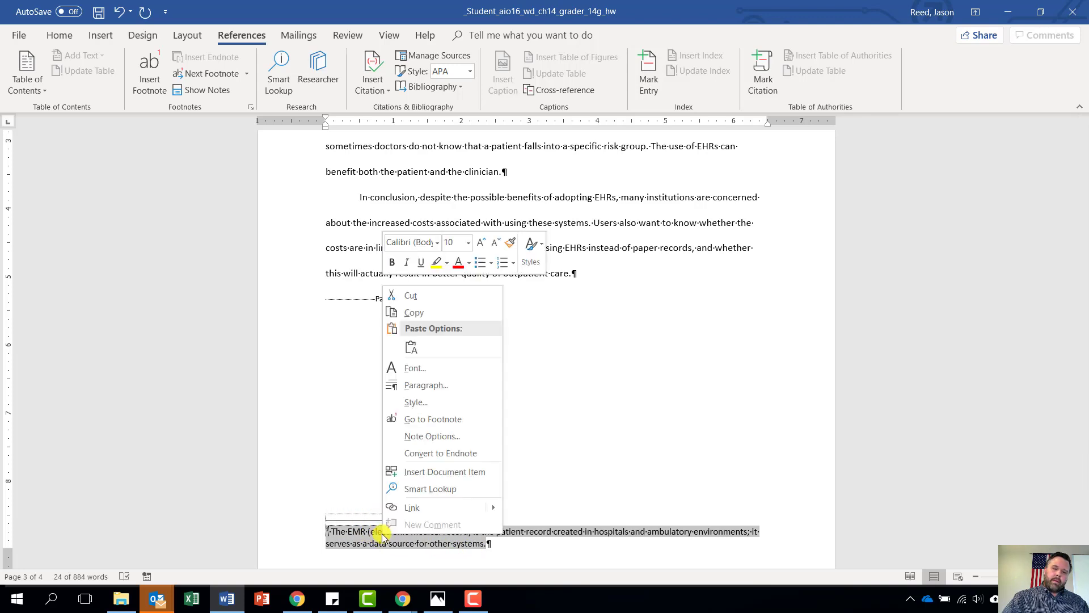
click(414, 403)
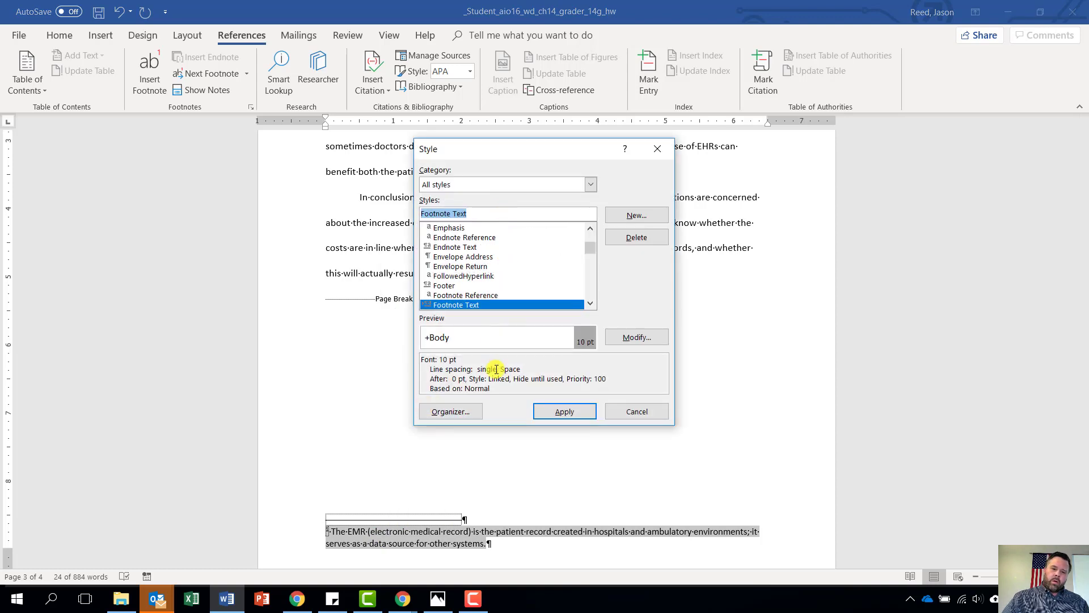
click(636, 338)
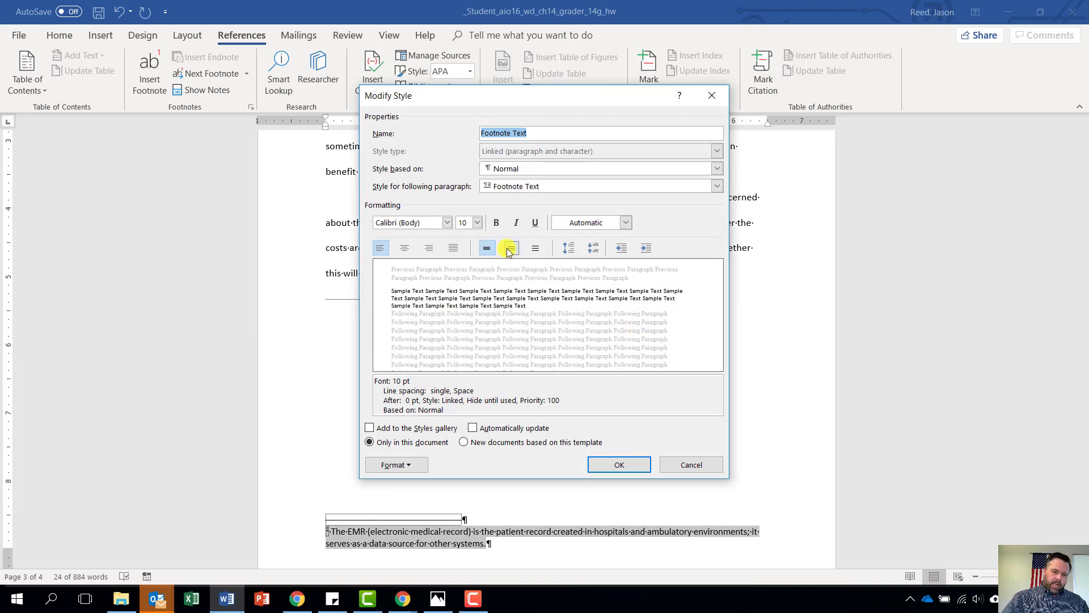
click(479, 223)
click(462, 268)
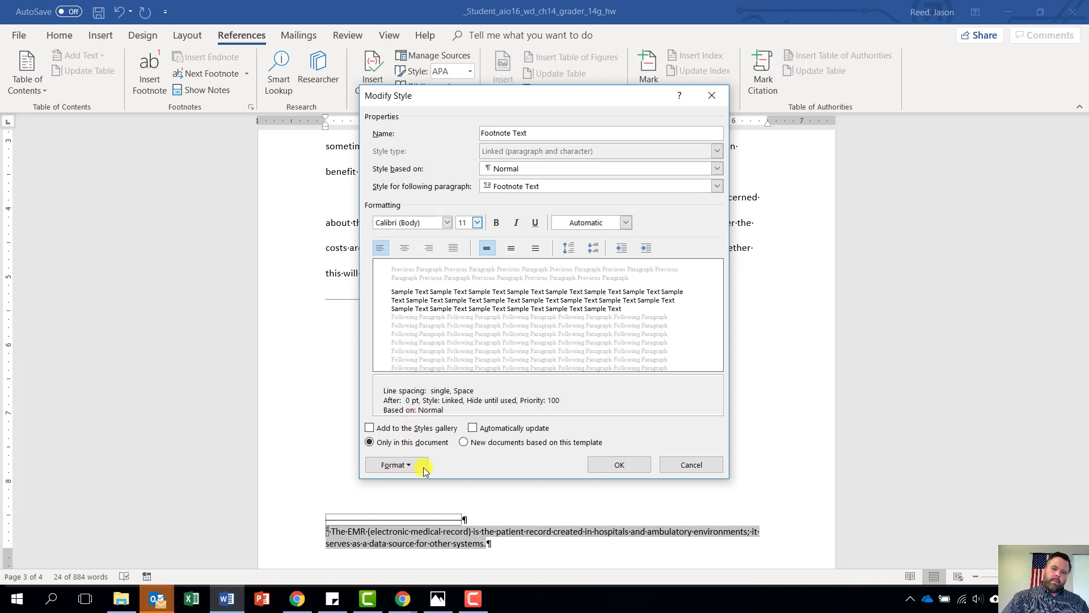
Add a 0.5" first-line indent and Double line spacing to Footnote Text, then apply it
click(402, 466)
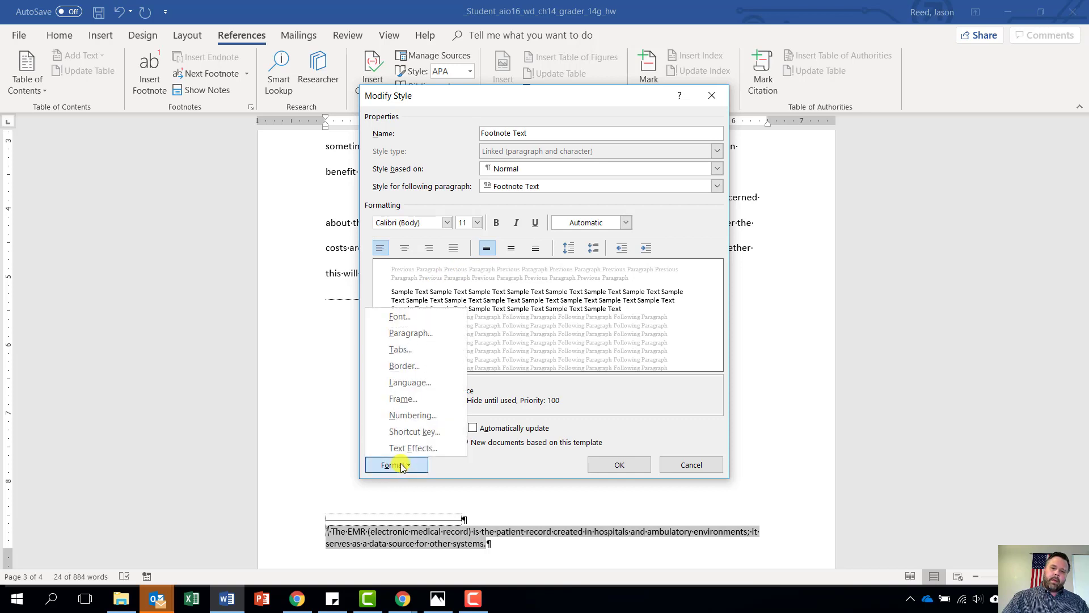
click(407, 337)
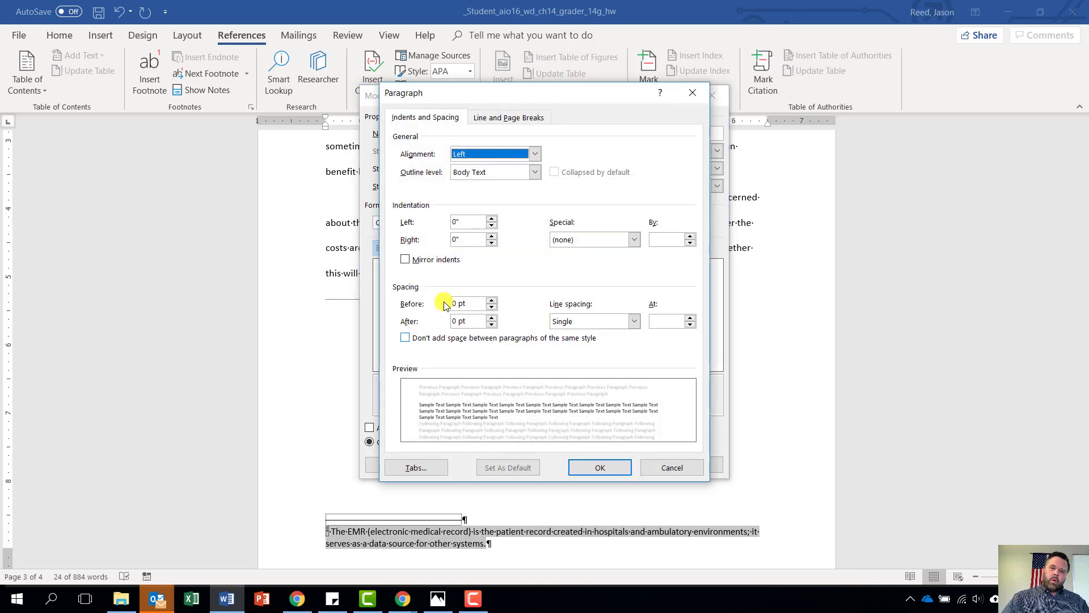
click(633, 241)
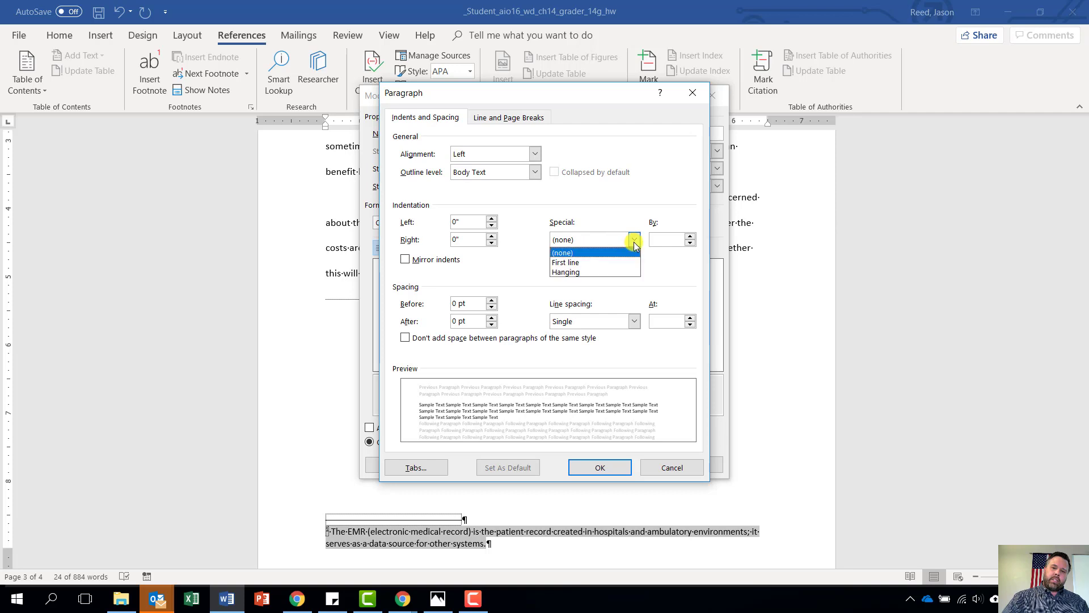
click(605, 264)
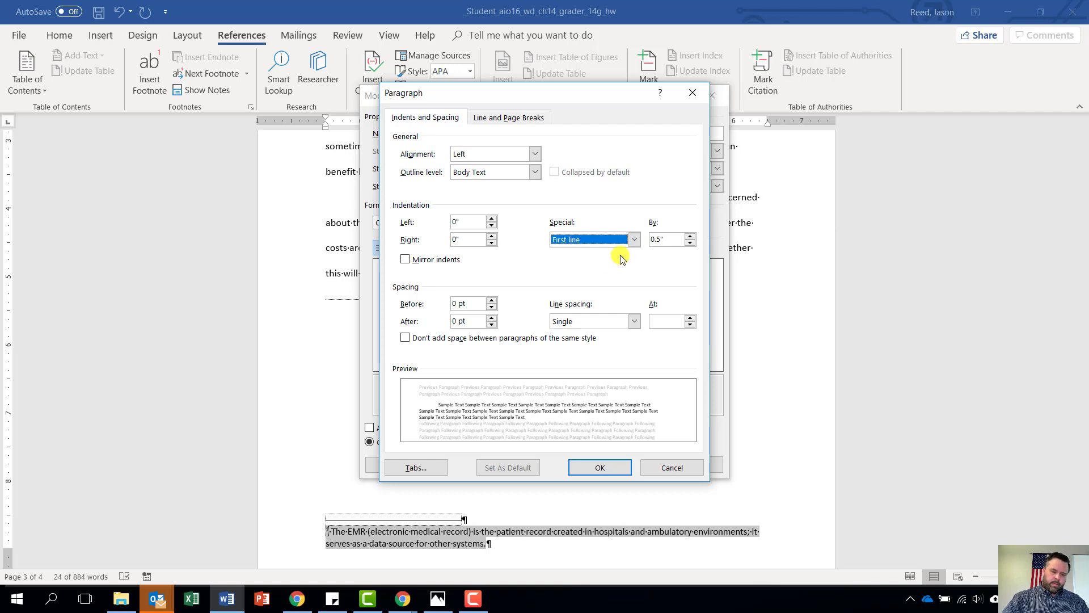
click(634, 324)
click(596, 352)
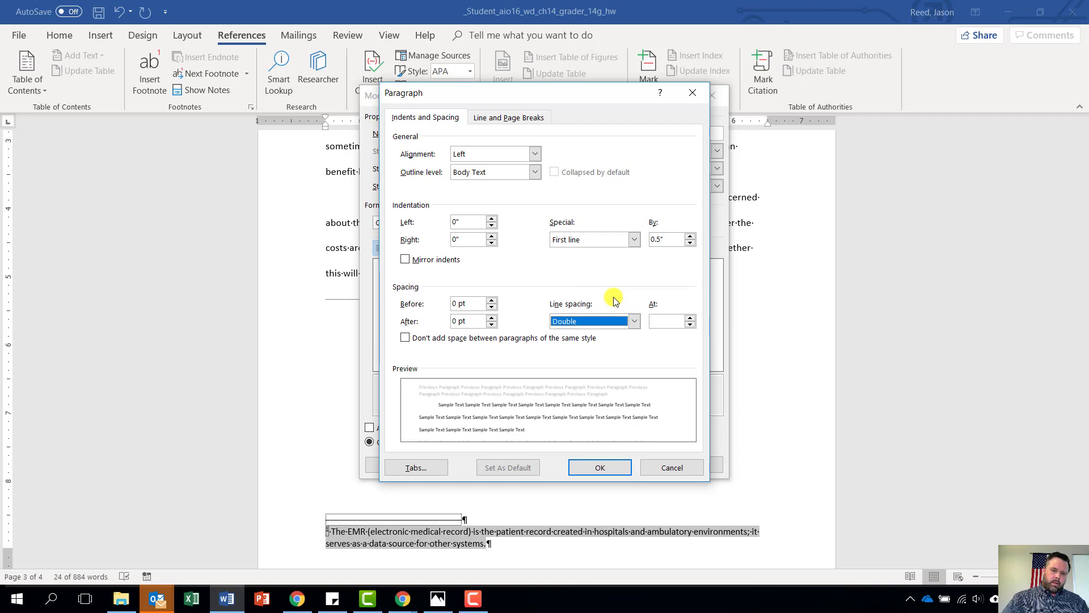
click(608, 468)
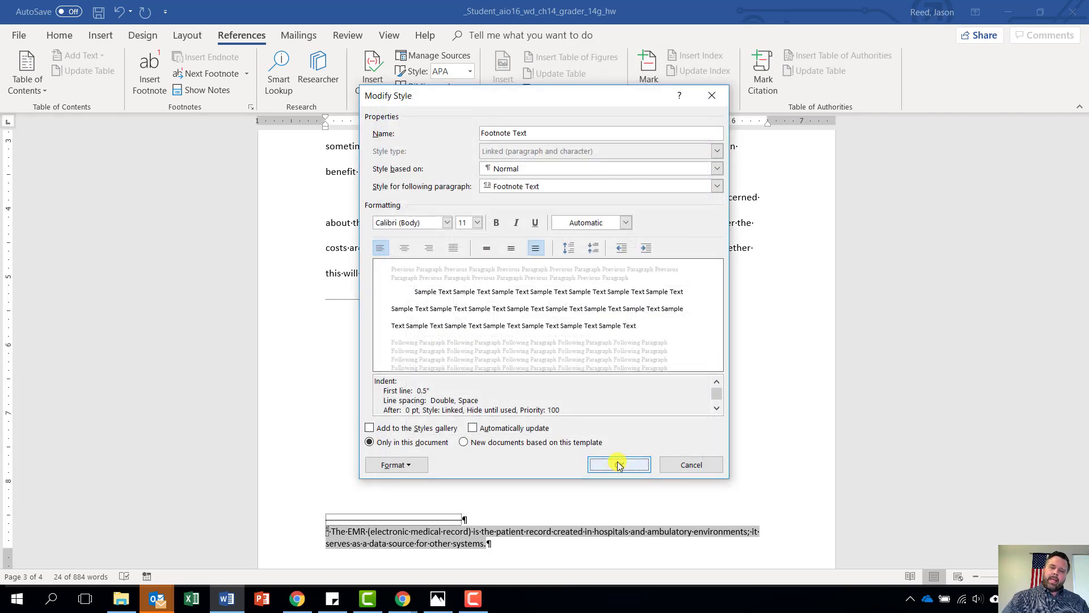
click(613, 468)
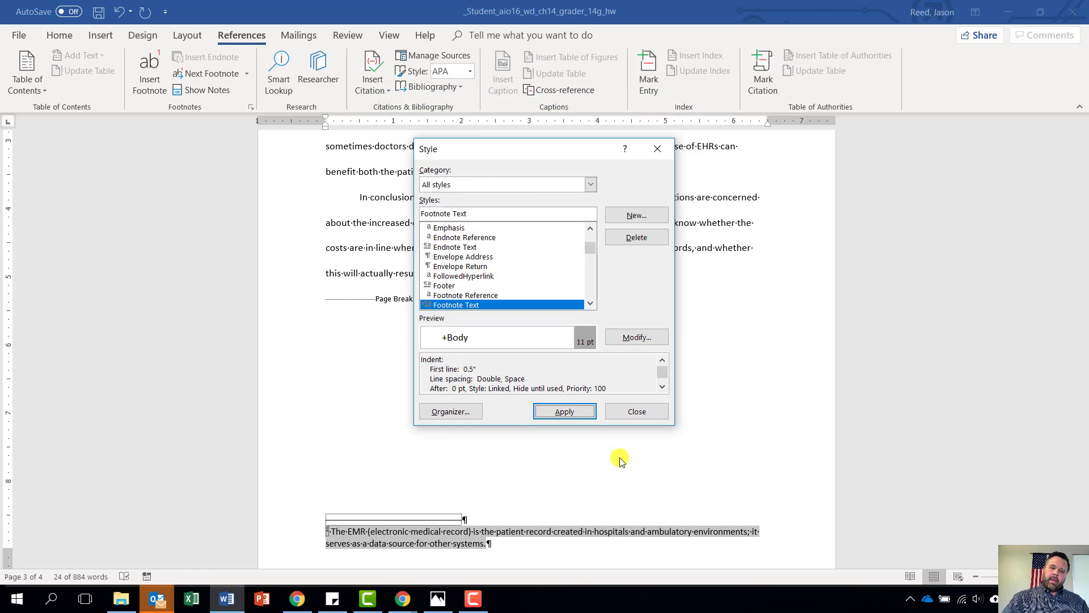
click(580, 410)
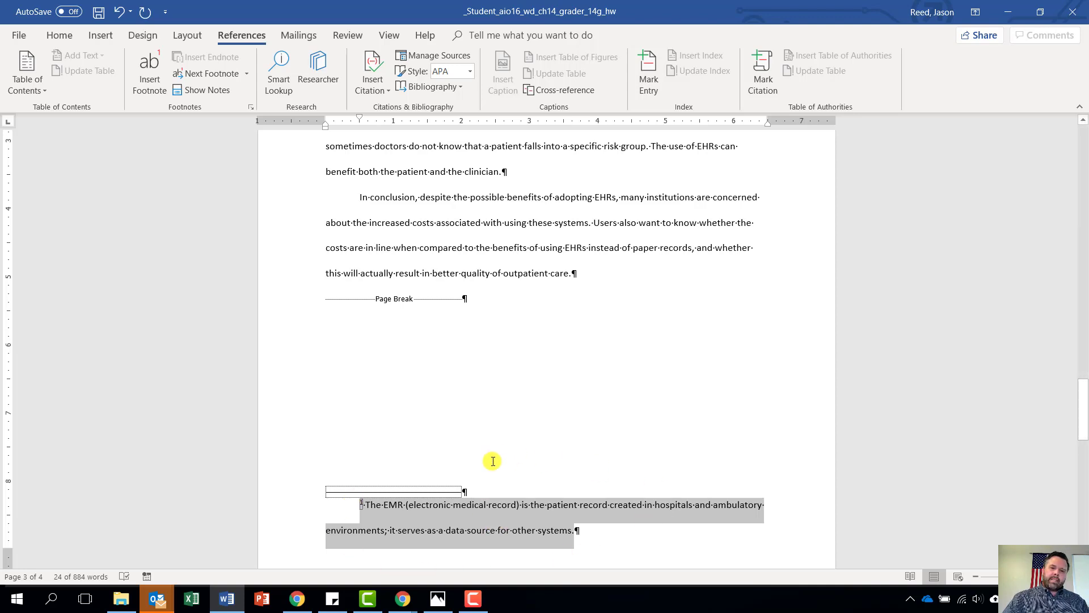
Put the insertion point at the end of 'EHRs is lacking.' in the second paragraph
scroll(416, 340, up, 1)
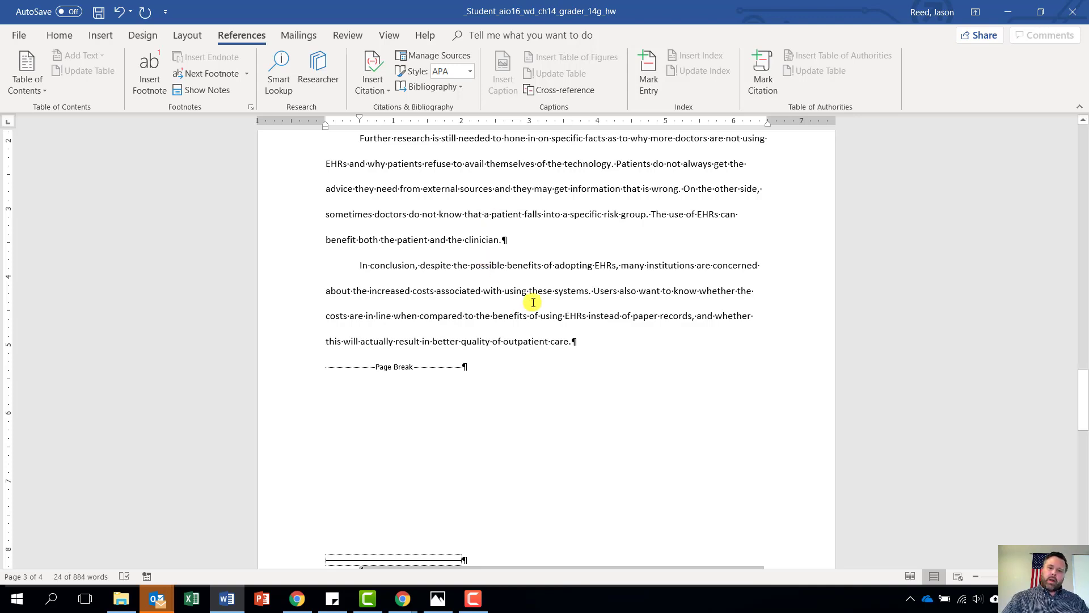
scroll(540, 254, up, 5)
scroll(540, 255, up, 5)
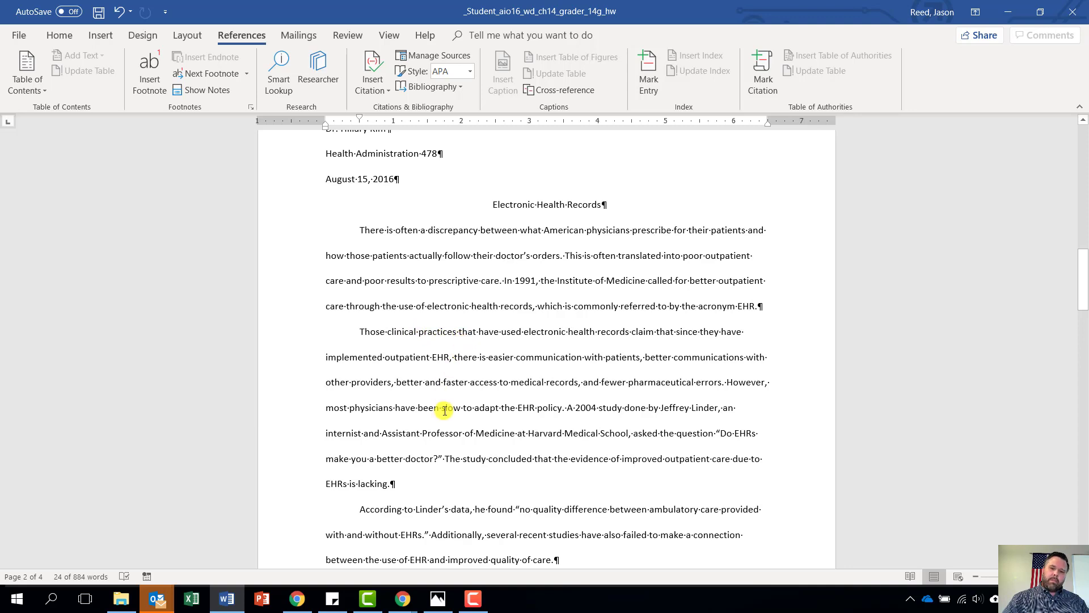
click(388, 486)
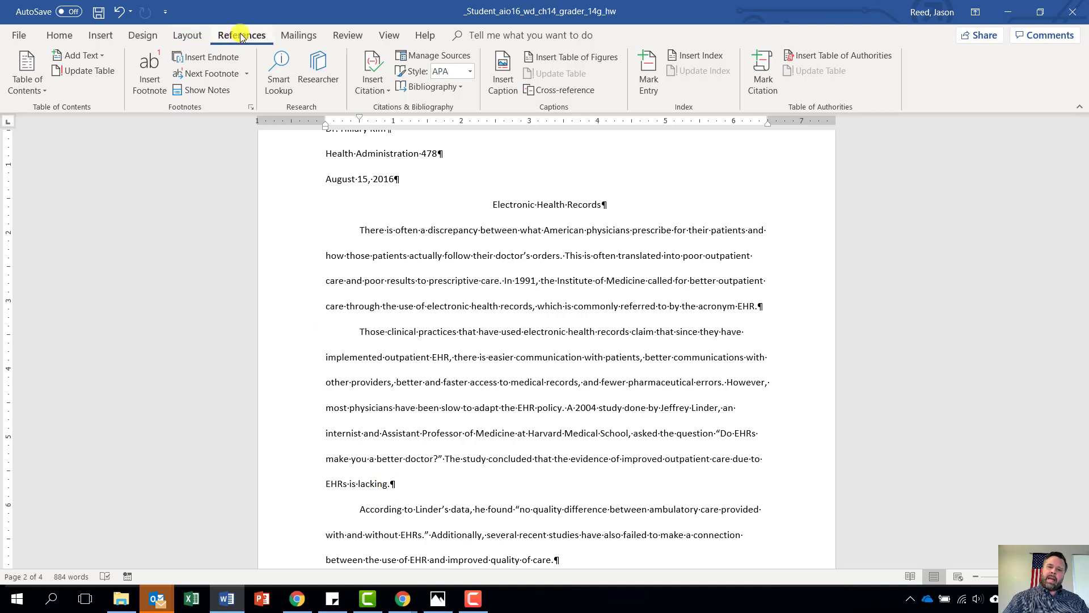
Set the References Style box from APA to MLA, cancelling an unneeded Add New Source dialog
click(369, 86)
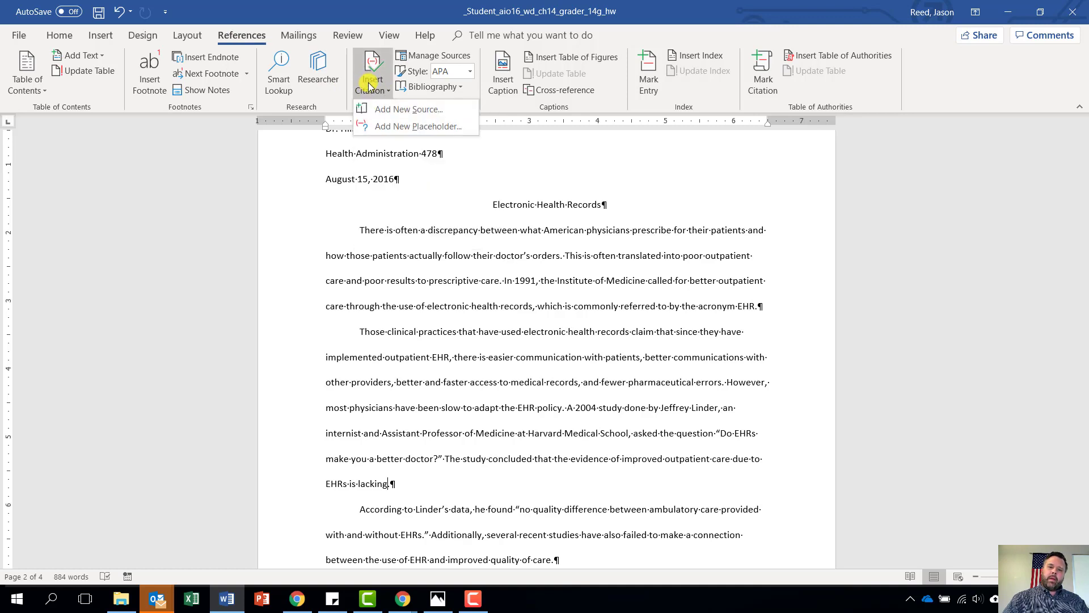
click(395, 107)
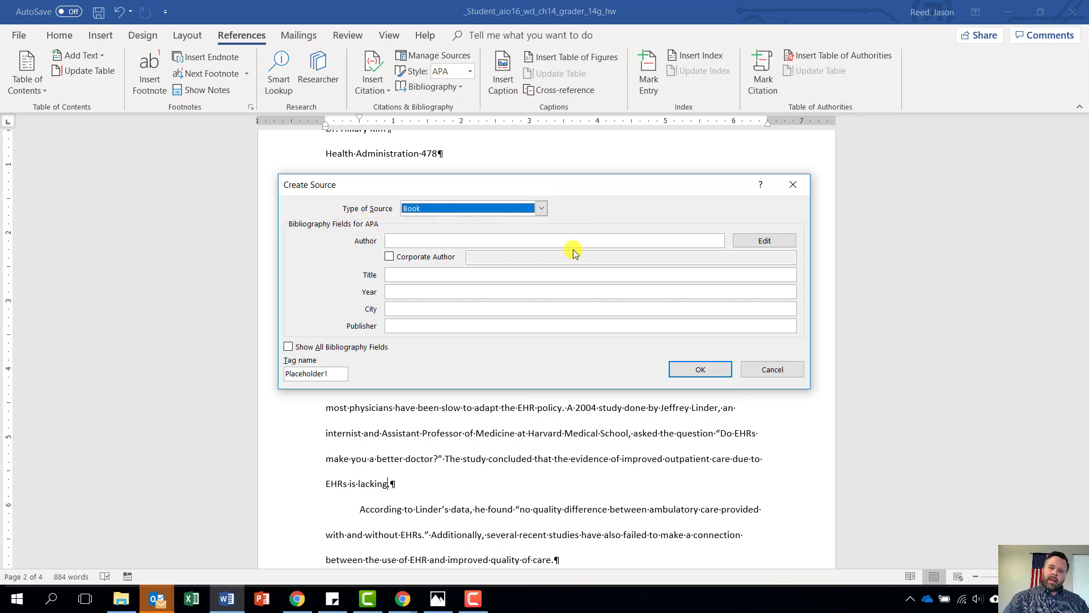
click(773, 370)
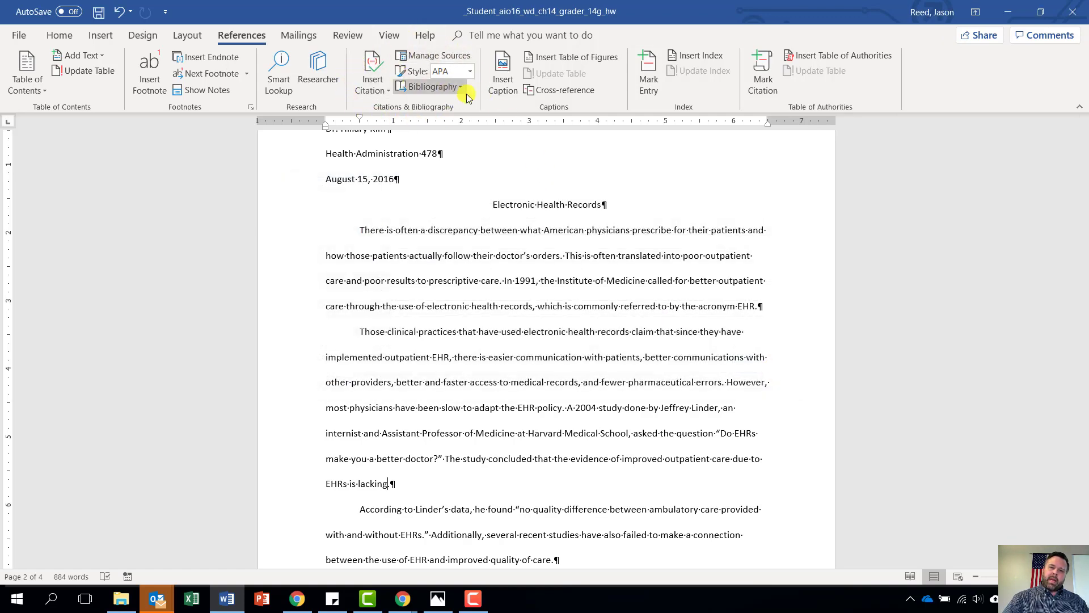
click(470, 72)
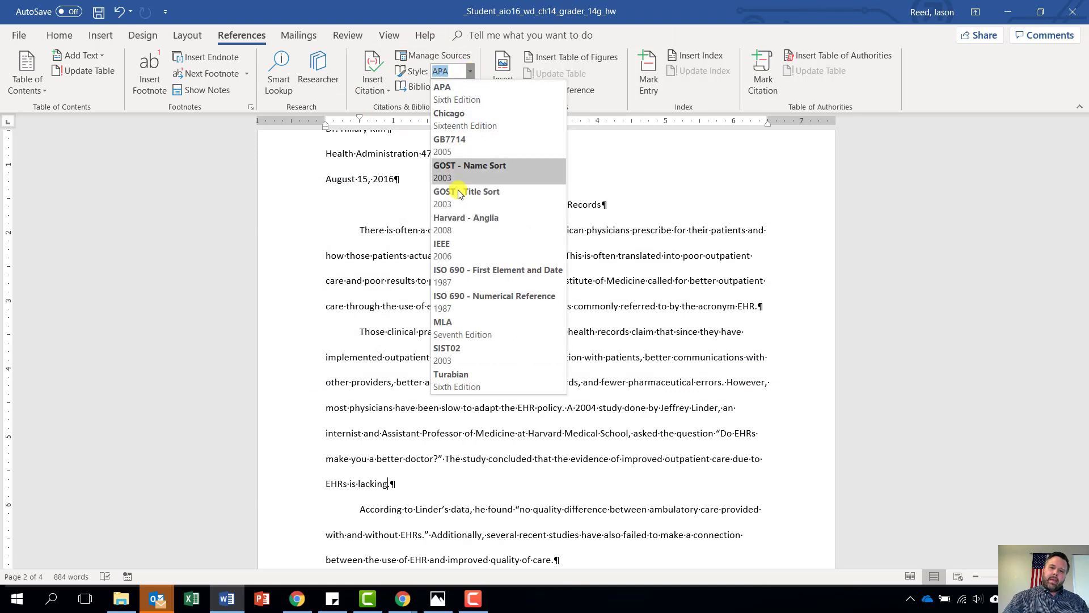
click(452, 325)
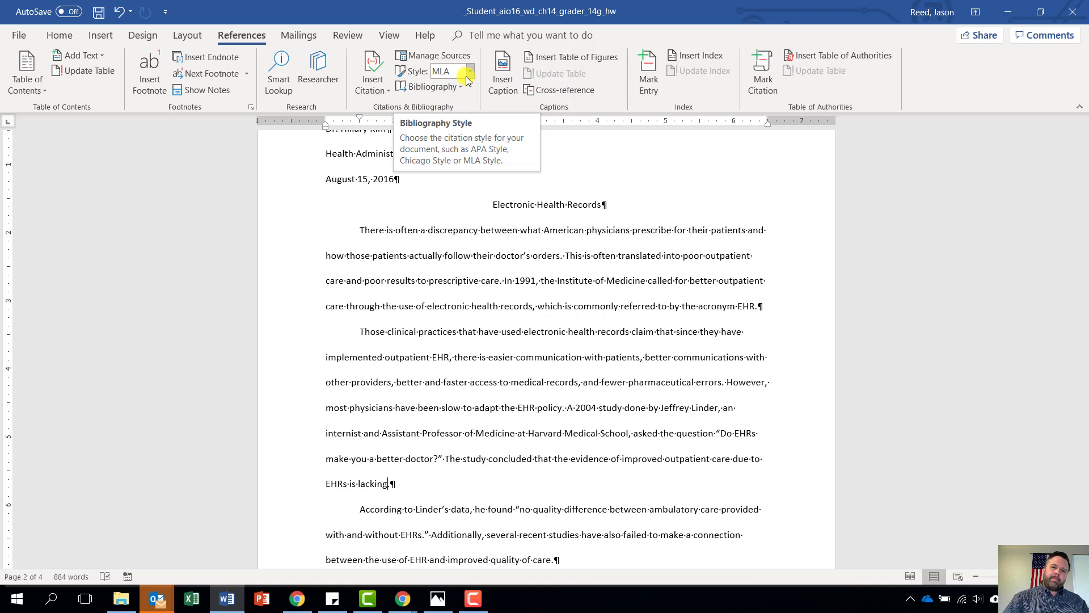
Start a new source with Type of Source set to Web site, cursor in Author
click(370, 72)
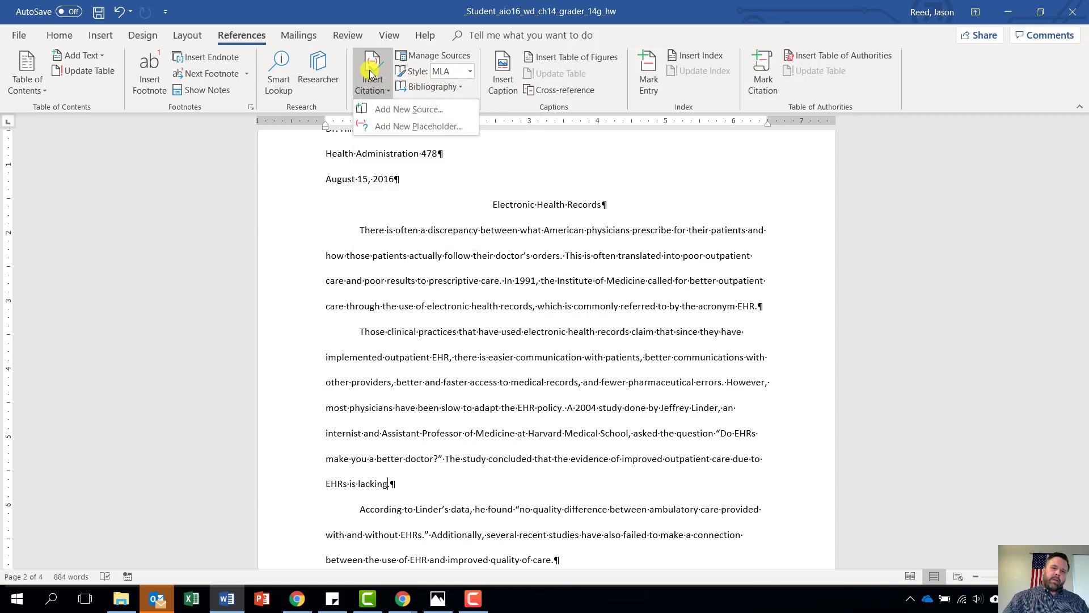
click(386, 109)
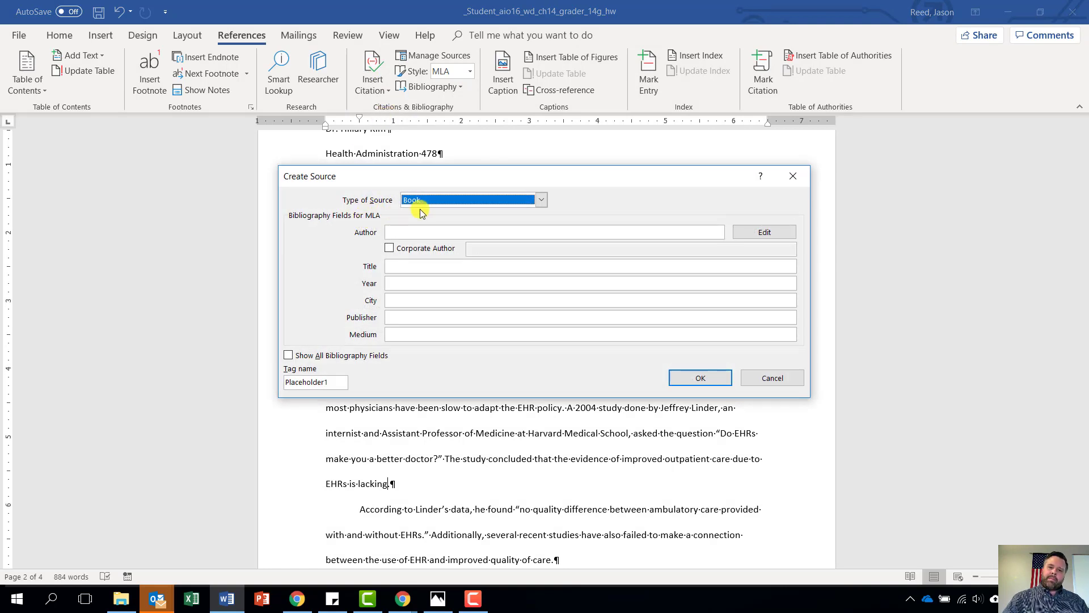
click(542, 200)
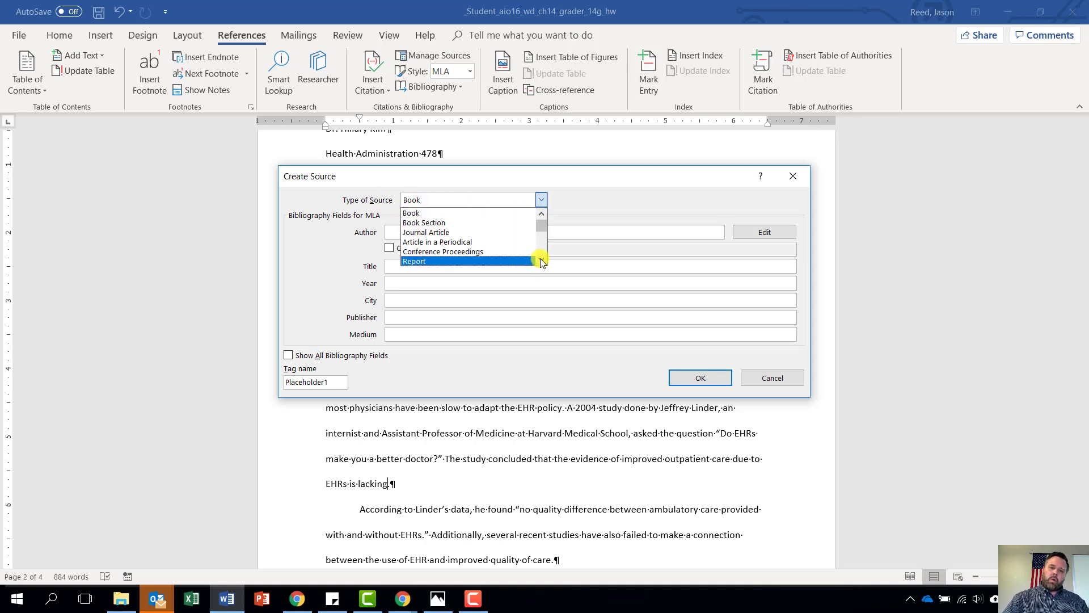
scroll(542, 261, down, 2)
click(444, 251)
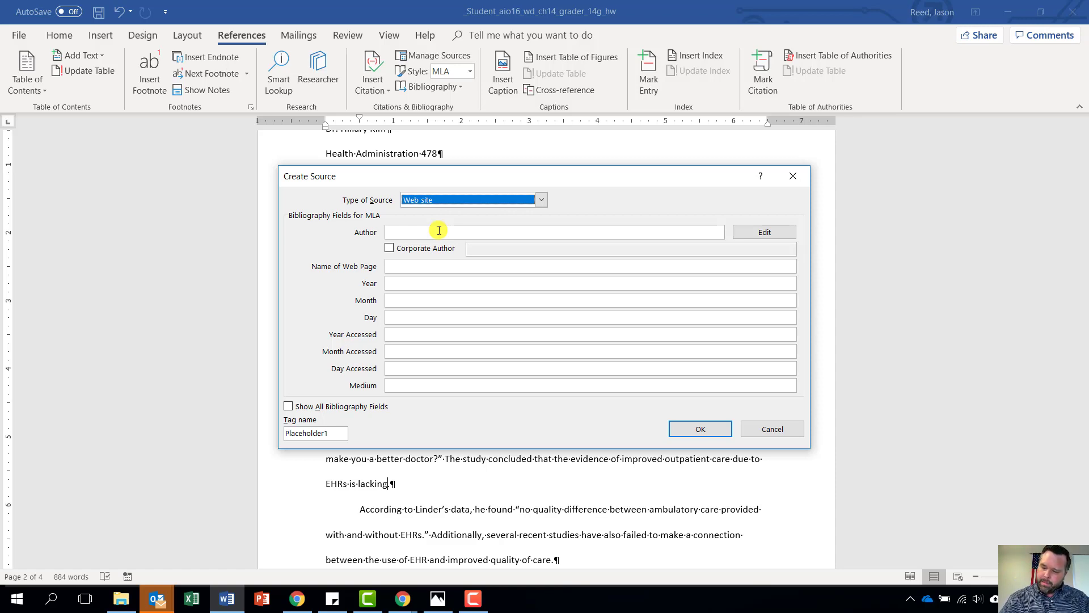
key(c)
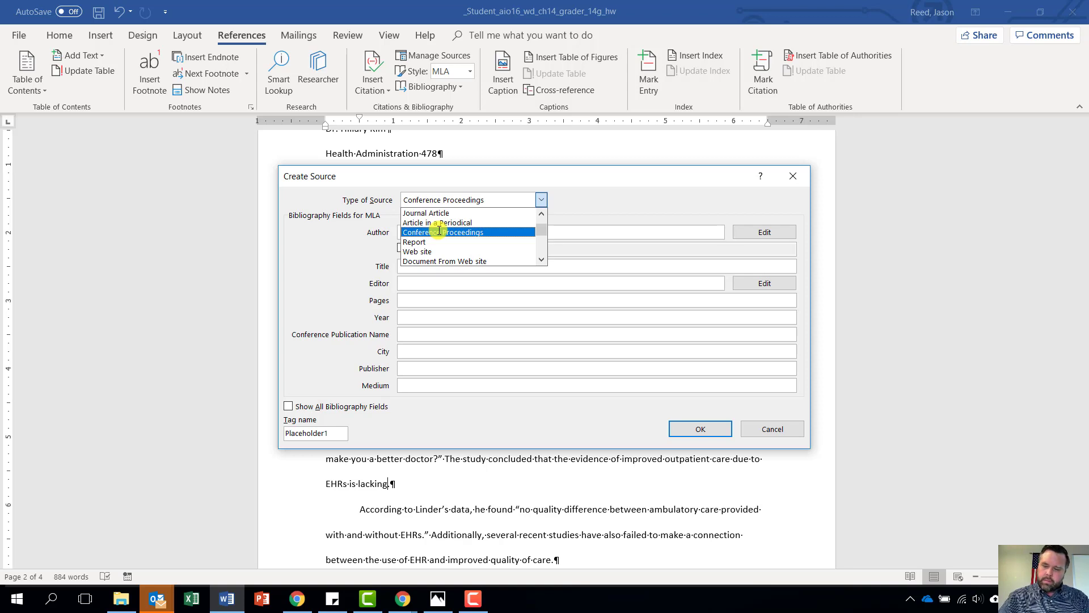
click(420, 251)
click(419, 231)
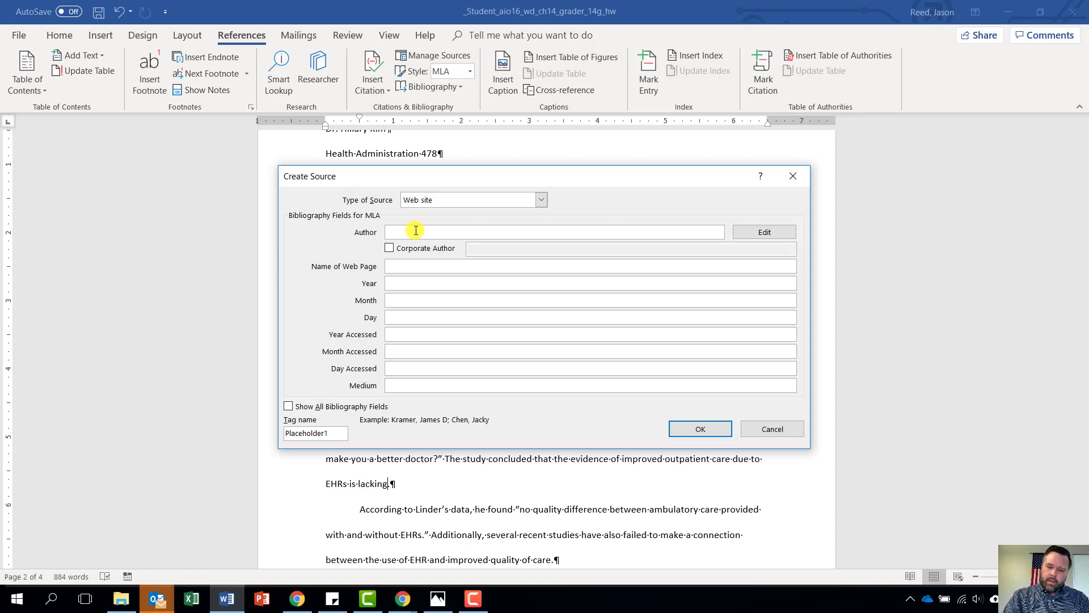
Enter the web source author's name, correcting a typo
text(Gabriel)
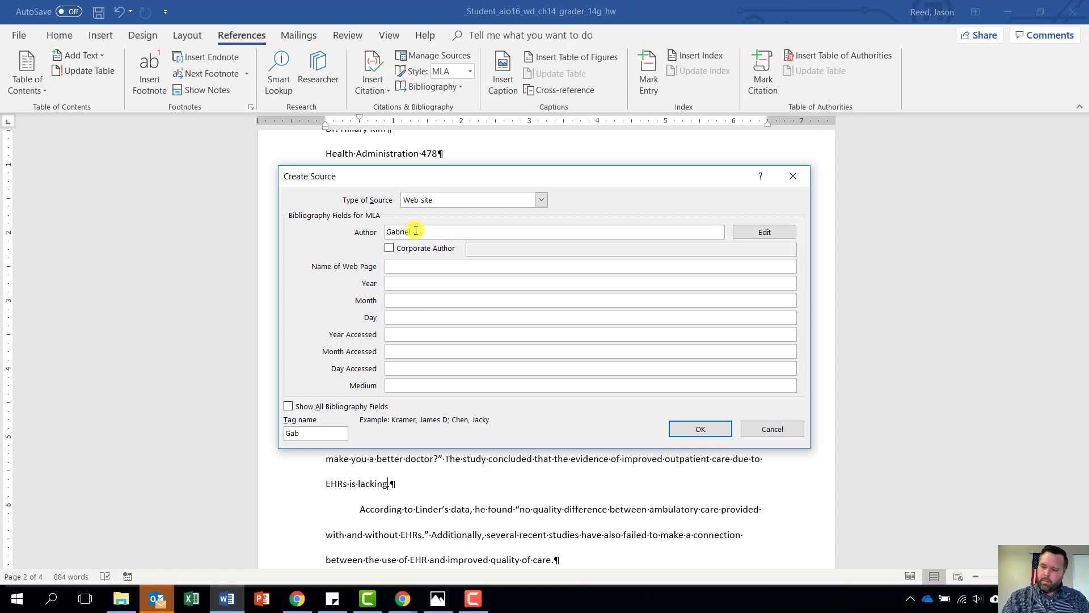
text(, Ja)
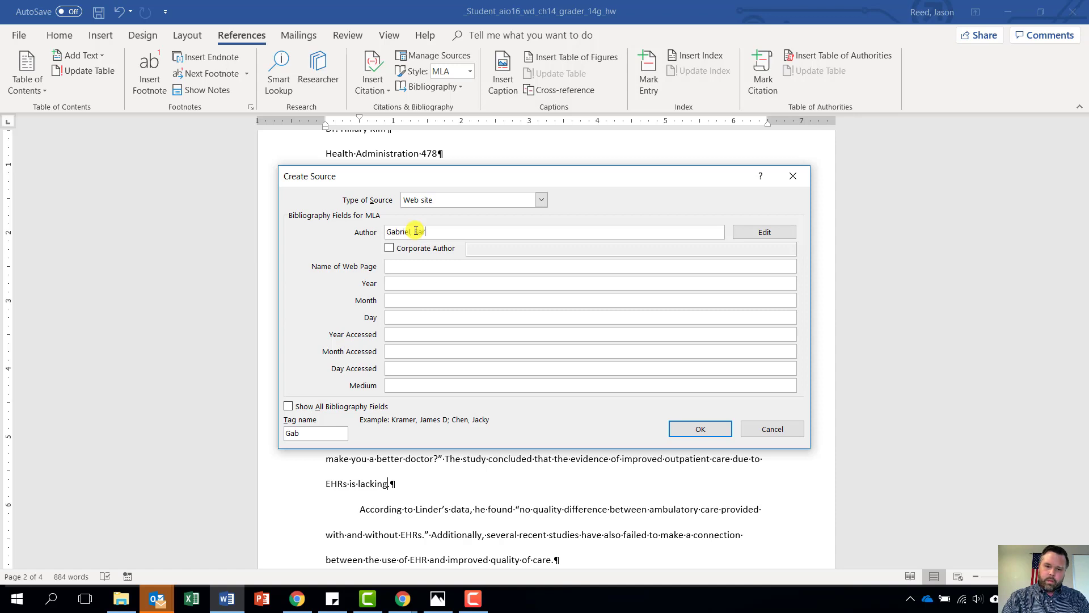
text(rbra)
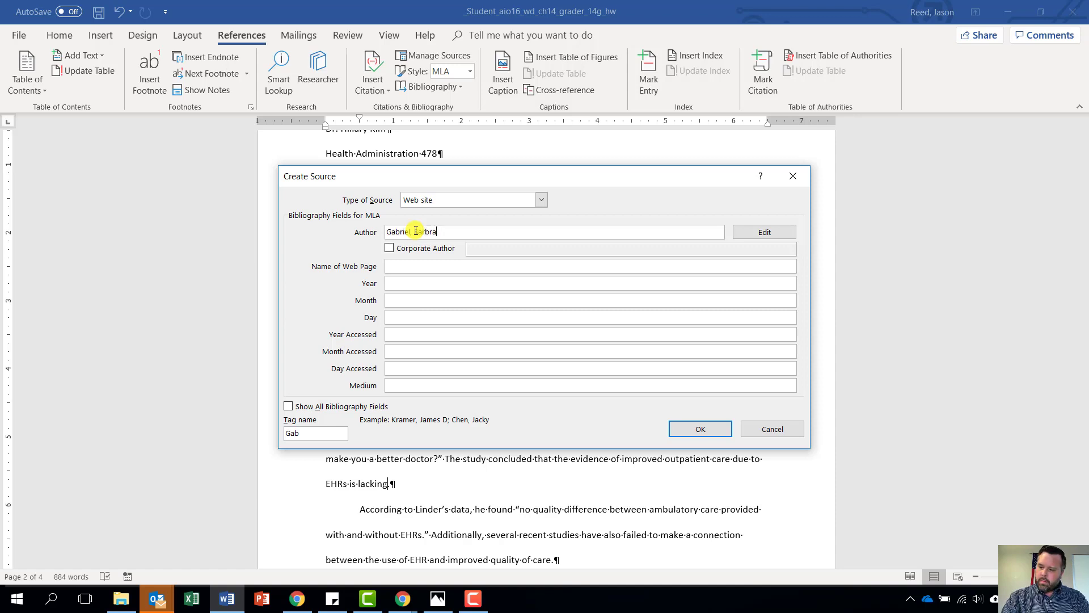
key(BackSpace)
key(BackSpace)
text(a)
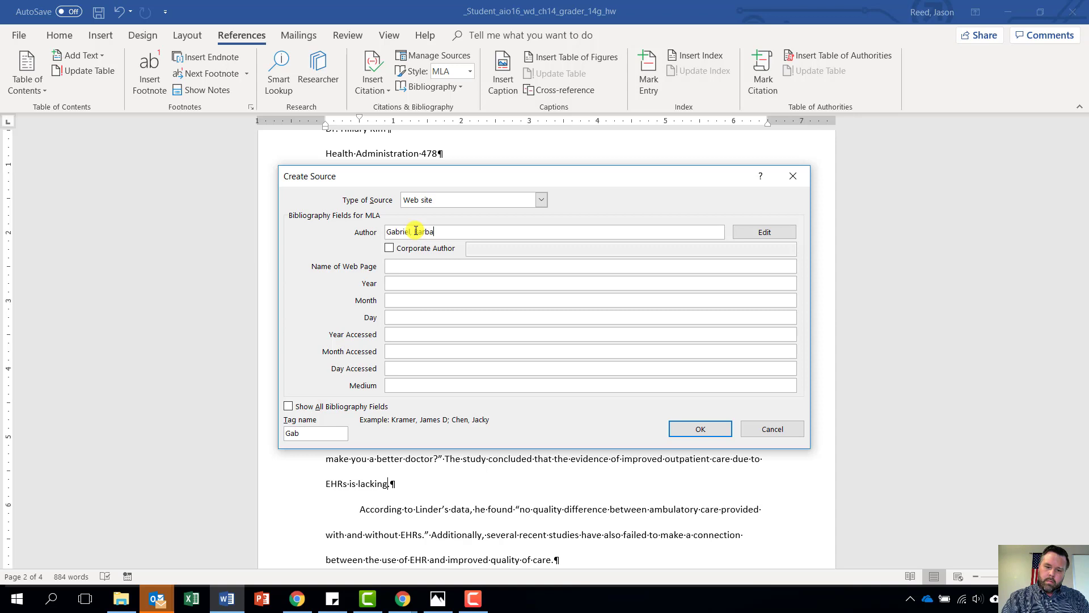
text(ra A.)
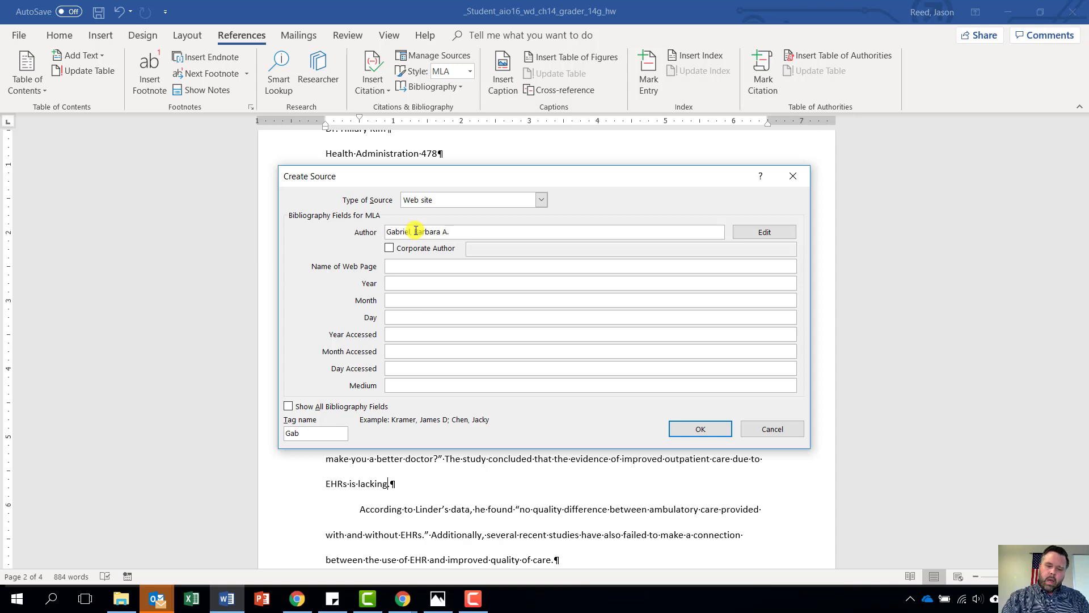
key(Tab)
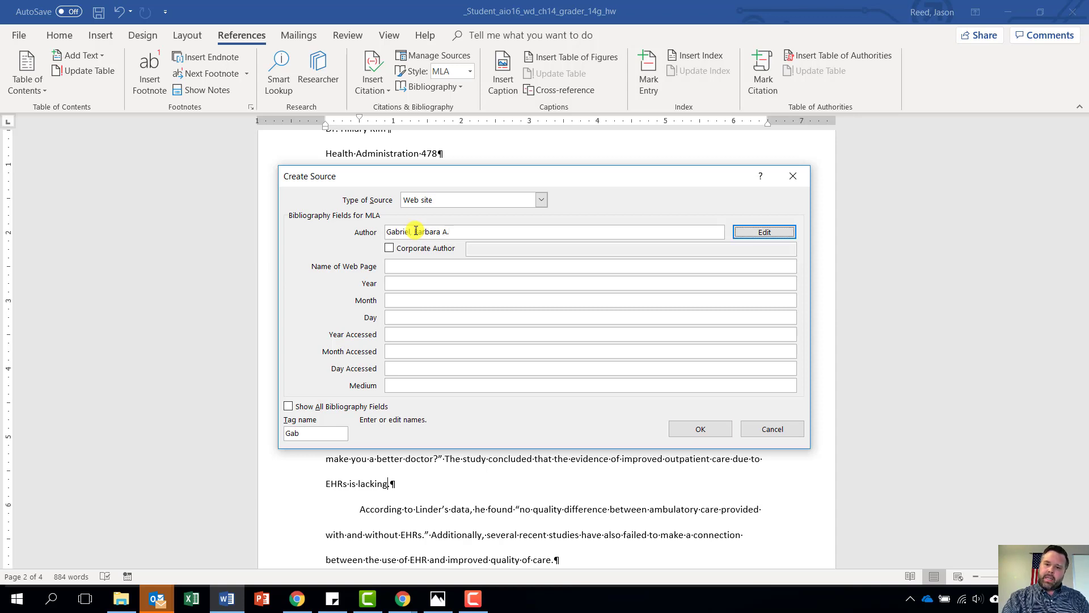
Enter the page title 'Do EMRS Make You a Better Doctor?'
key(Tab)
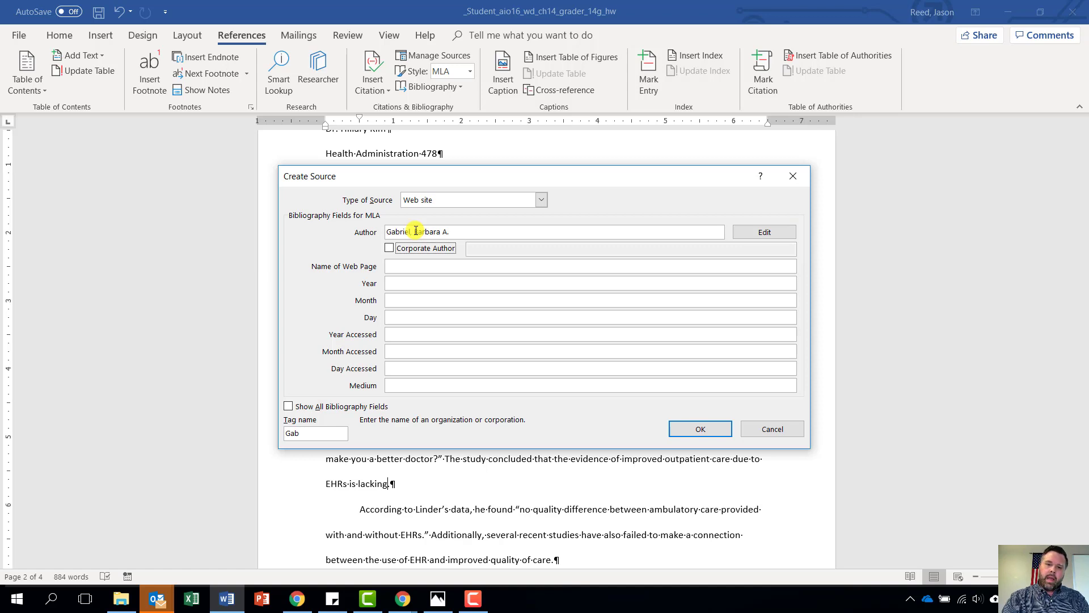
key(Tab)
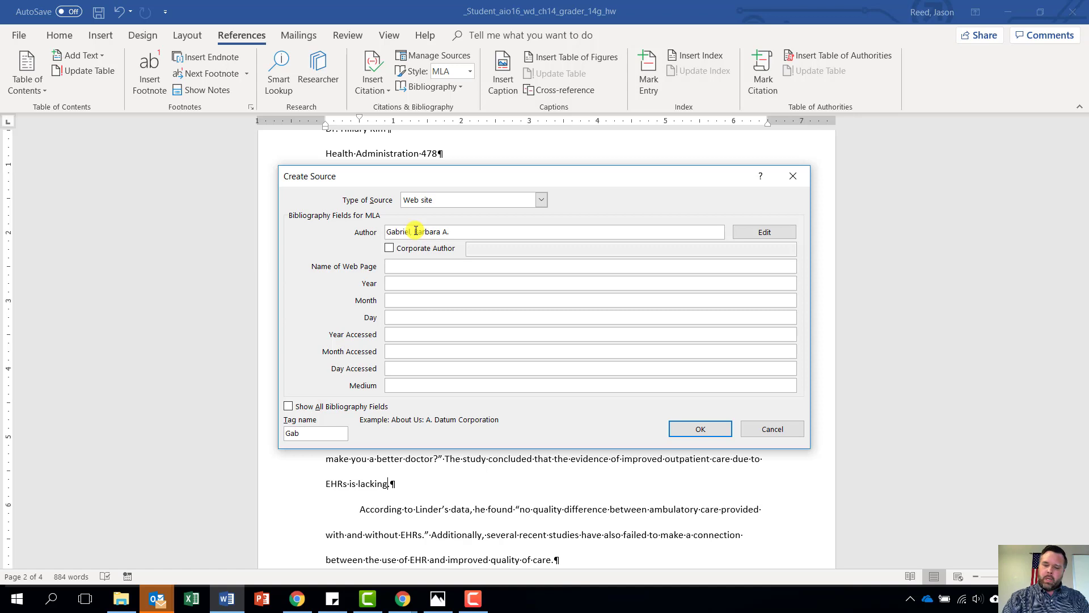
text(Do)
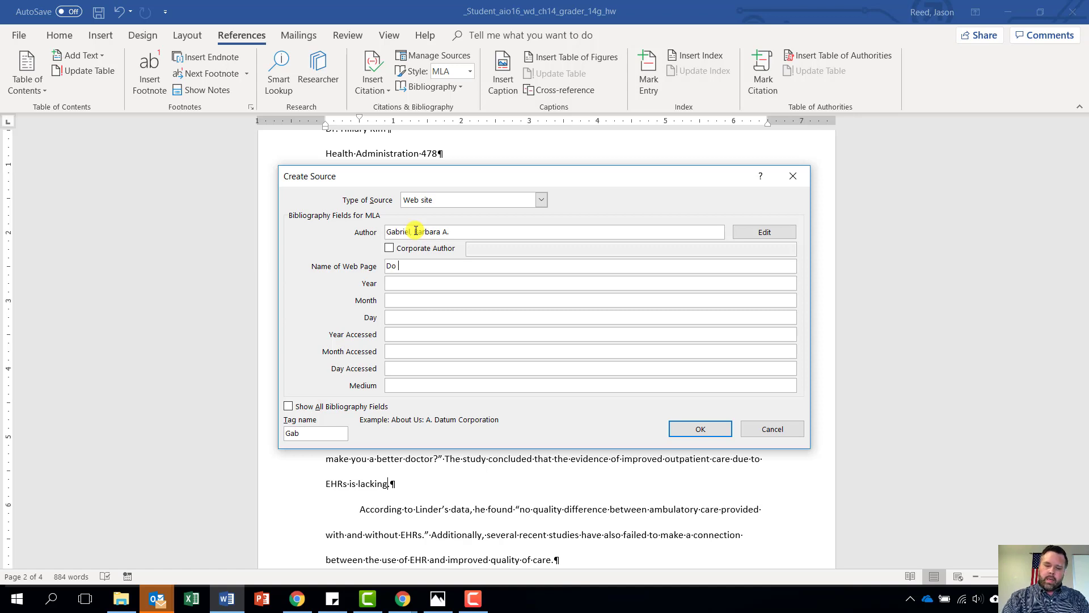
text( EMRS)
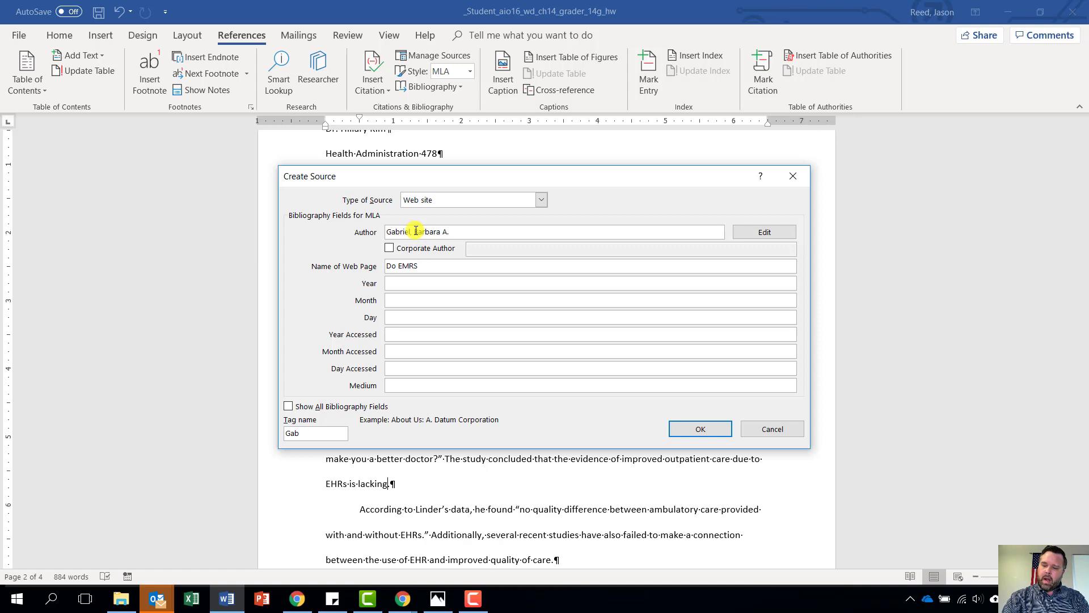
text( Mak)
text(you)
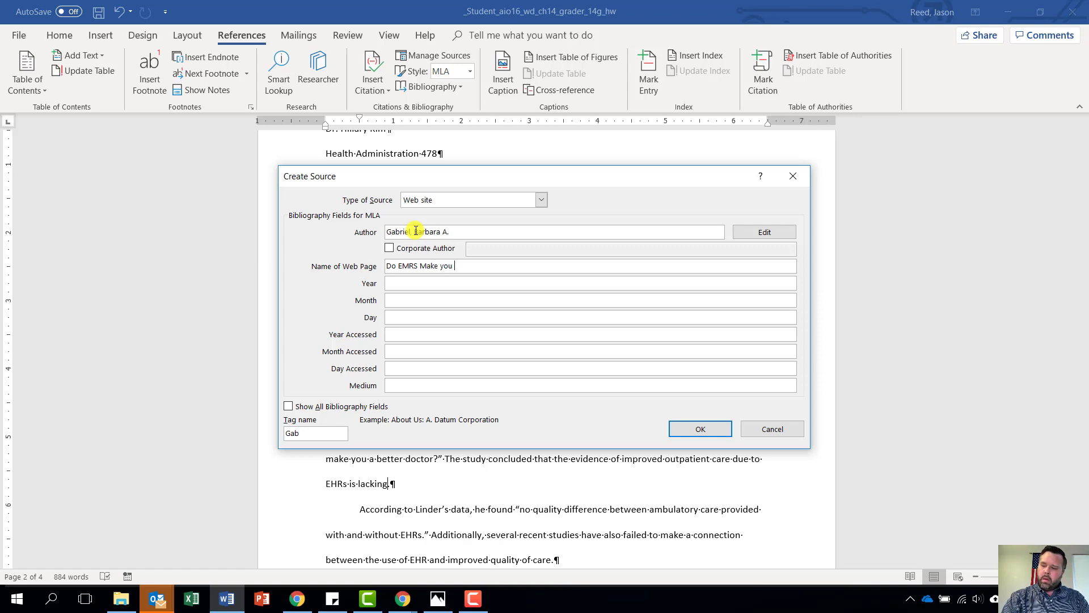
key(BackSpace)
key(BackSpace)
key(BackSpace)
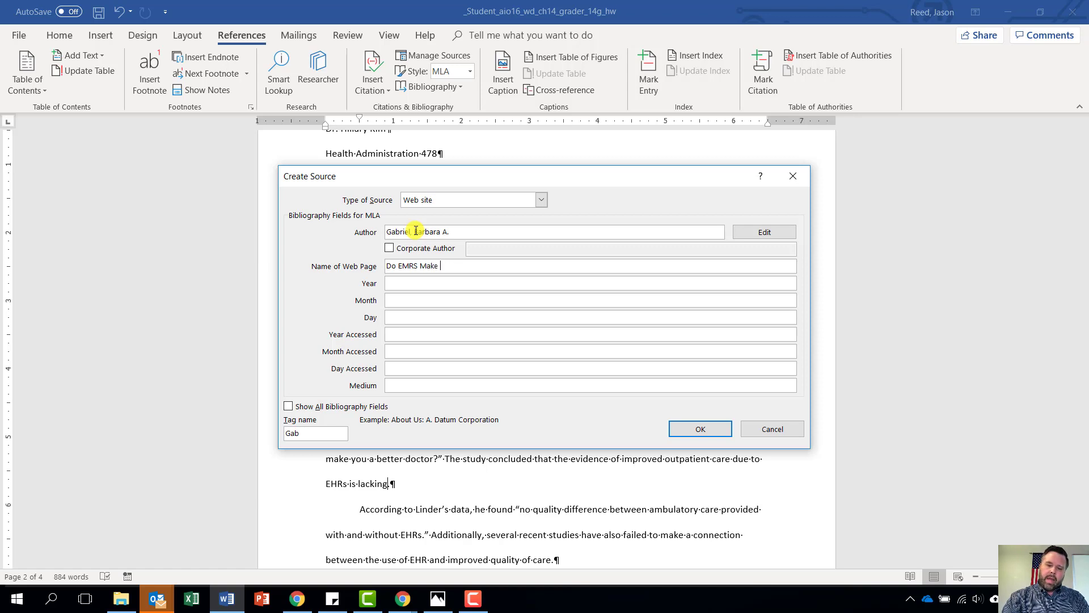
text(You)
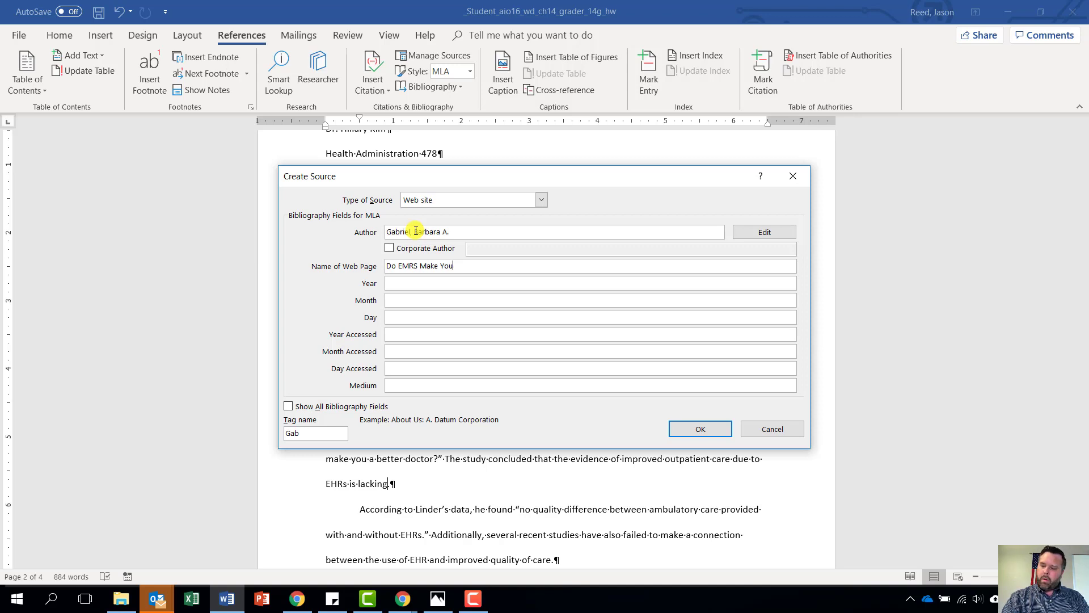
text( a Better )
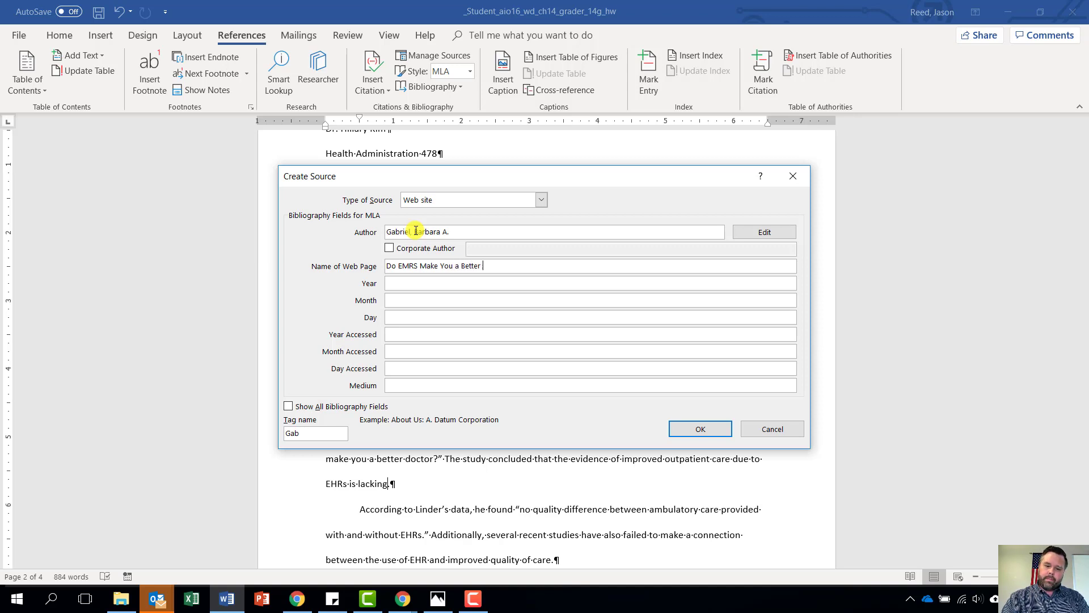
text(Doctor)
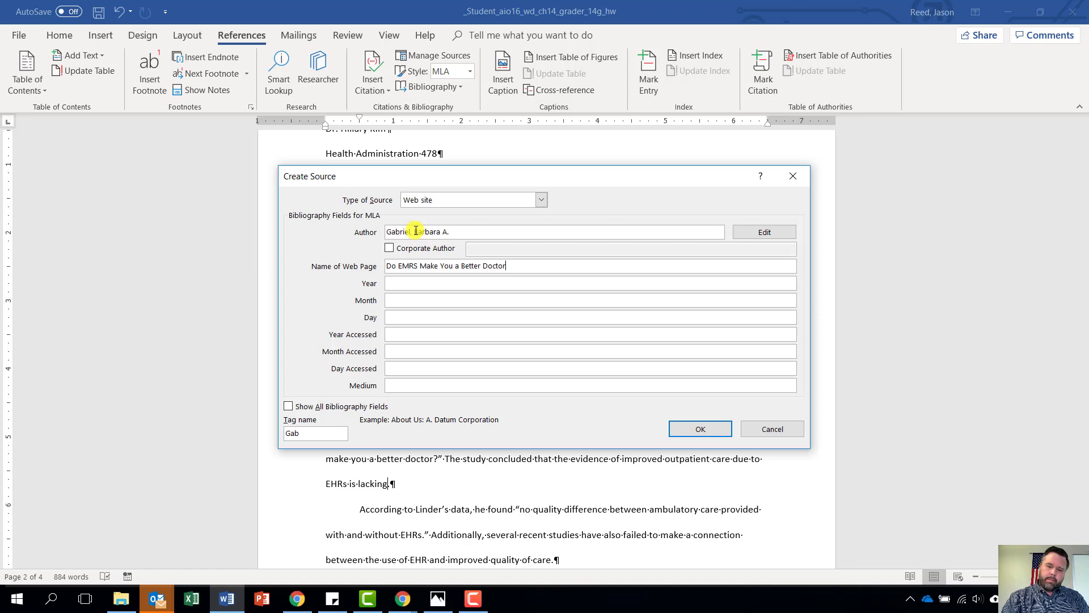
text(?)
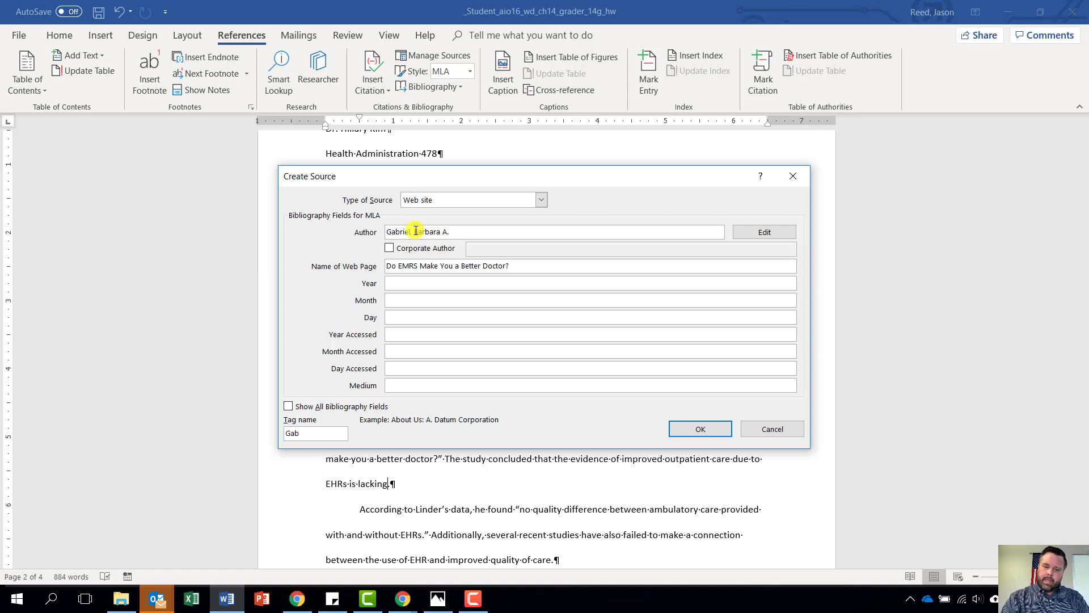
key(Tab)
Enter the publication date July 15, 2008 for the web source
text(2008)
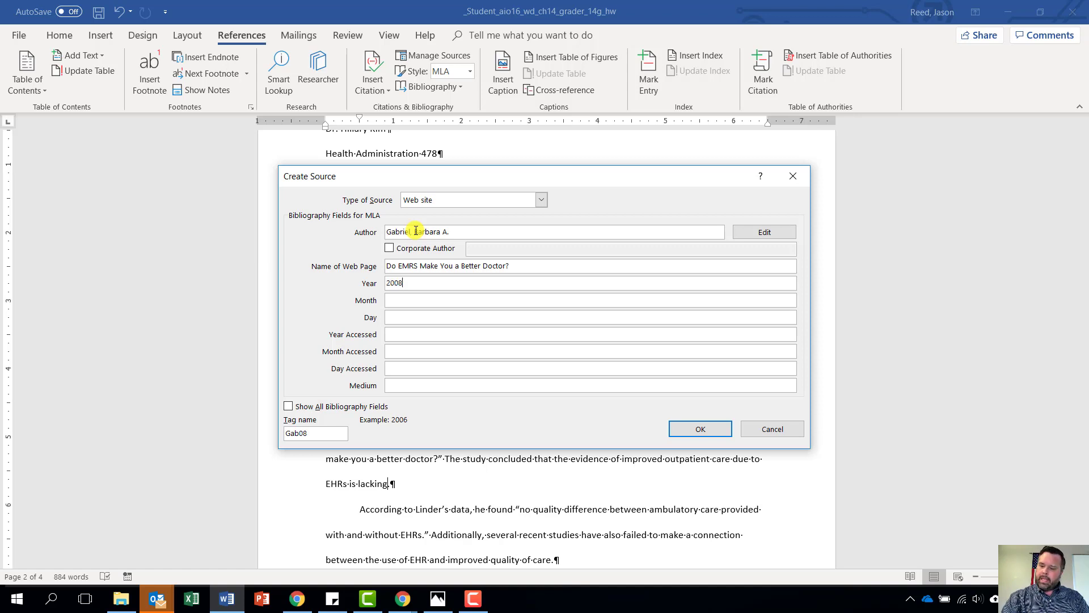
key(Tab)
text(July)
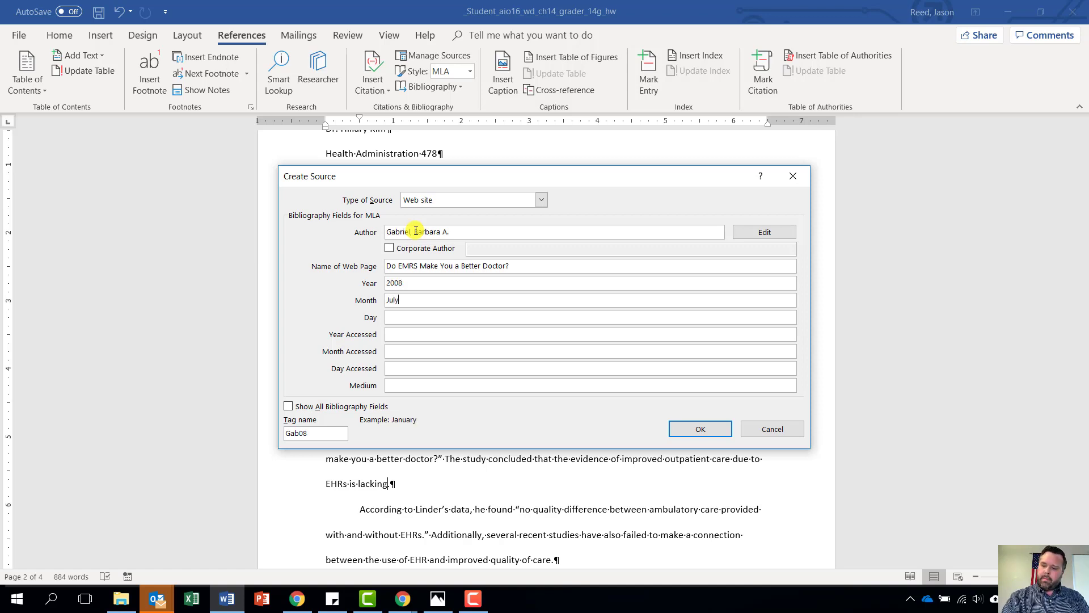
key(Tab)
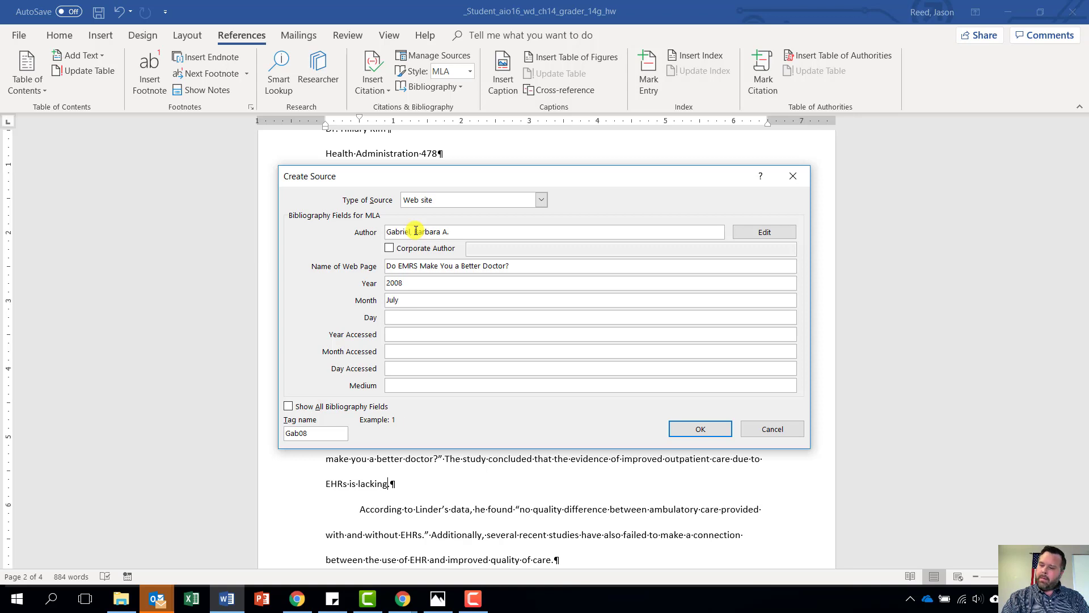
text(15)
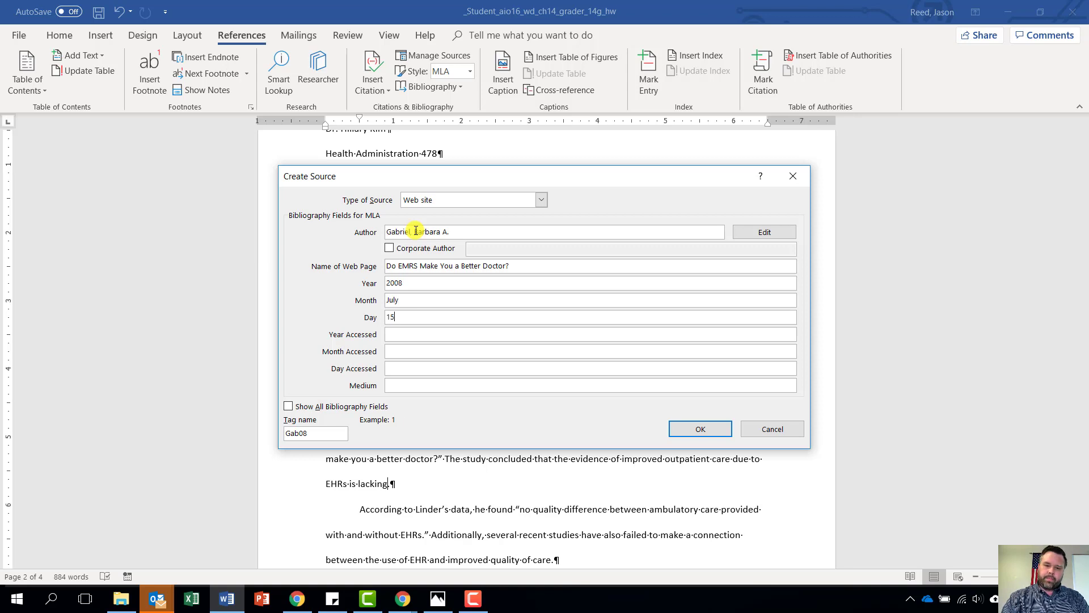
key(Tab)
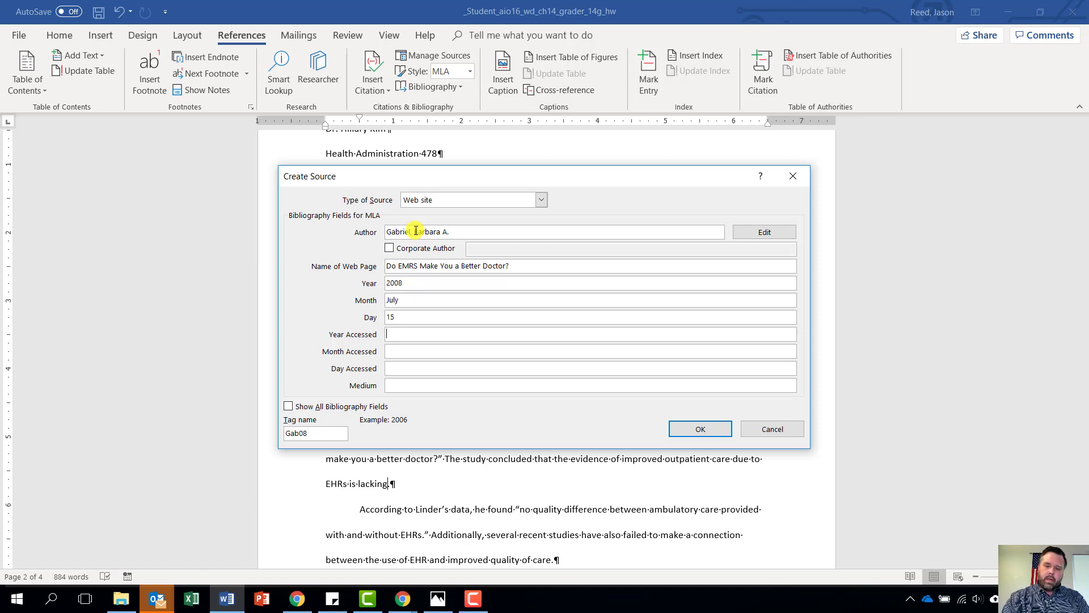
Add access date June 30, 2016 and medium Web, then save to insert the citation
text(2016)
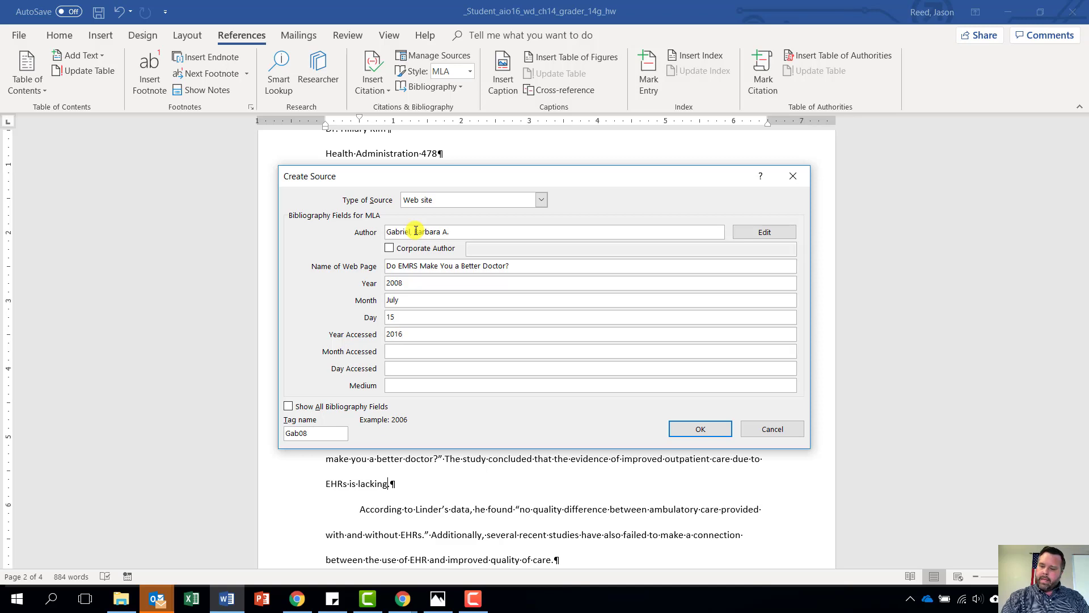
key(Tab)
text(June)
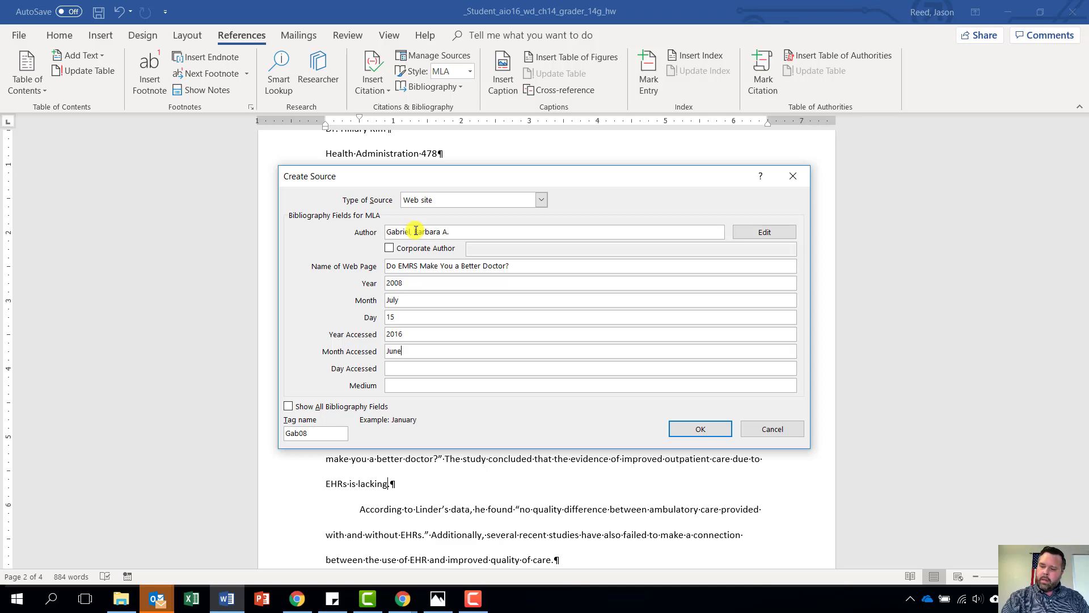
key(Tab)
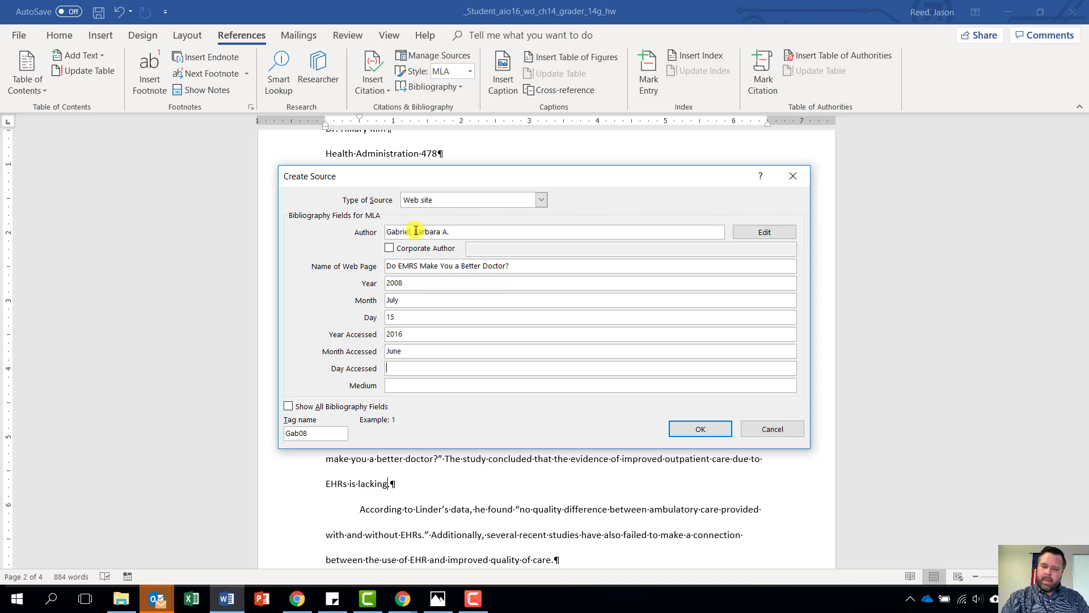
text(30)
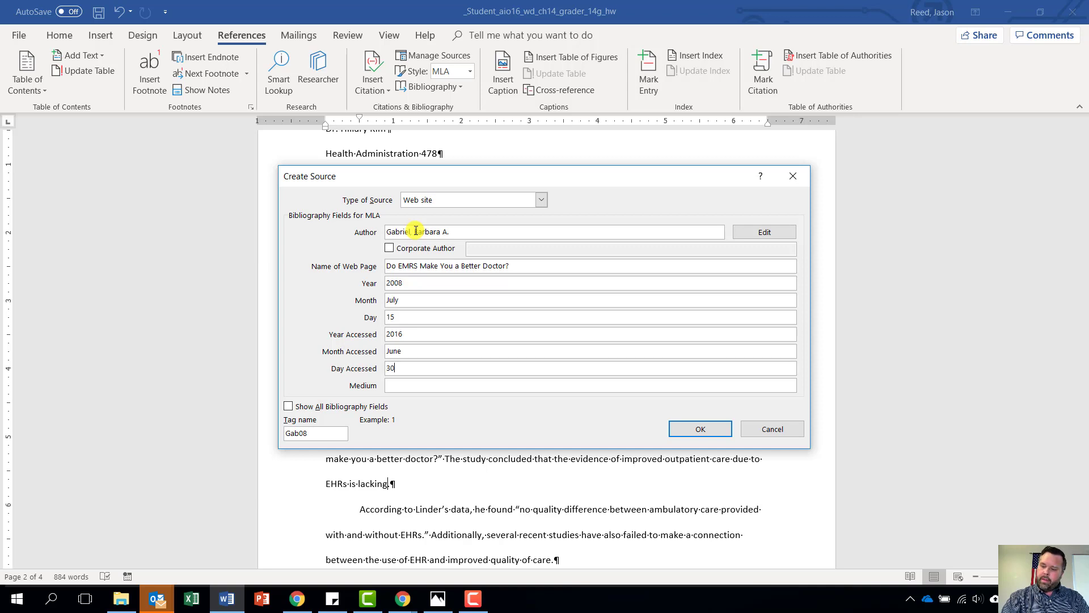
key(Tab)
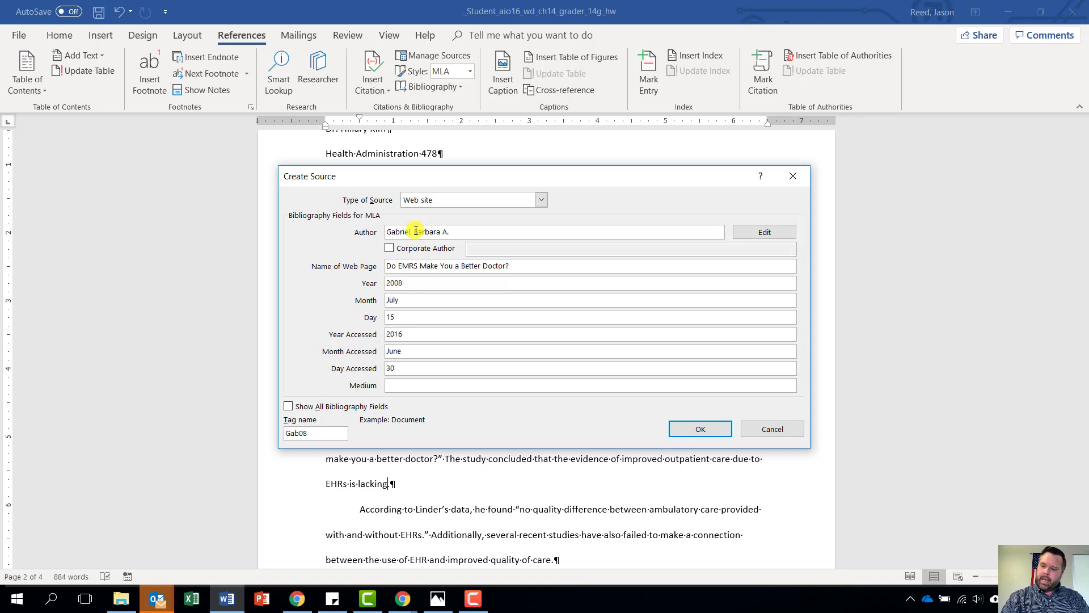
text(Web)
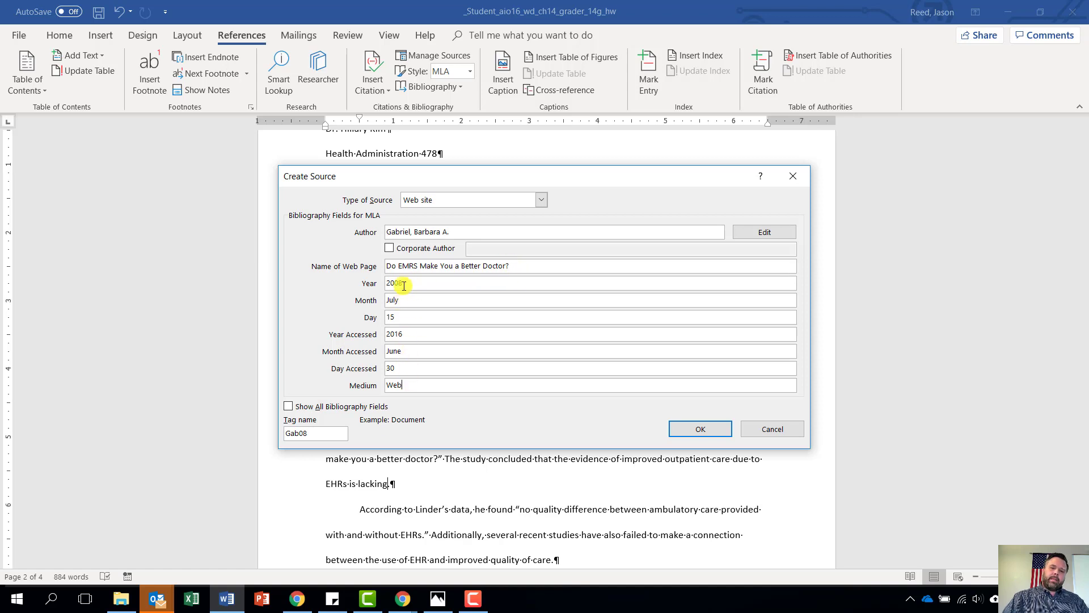
click(701, 429)
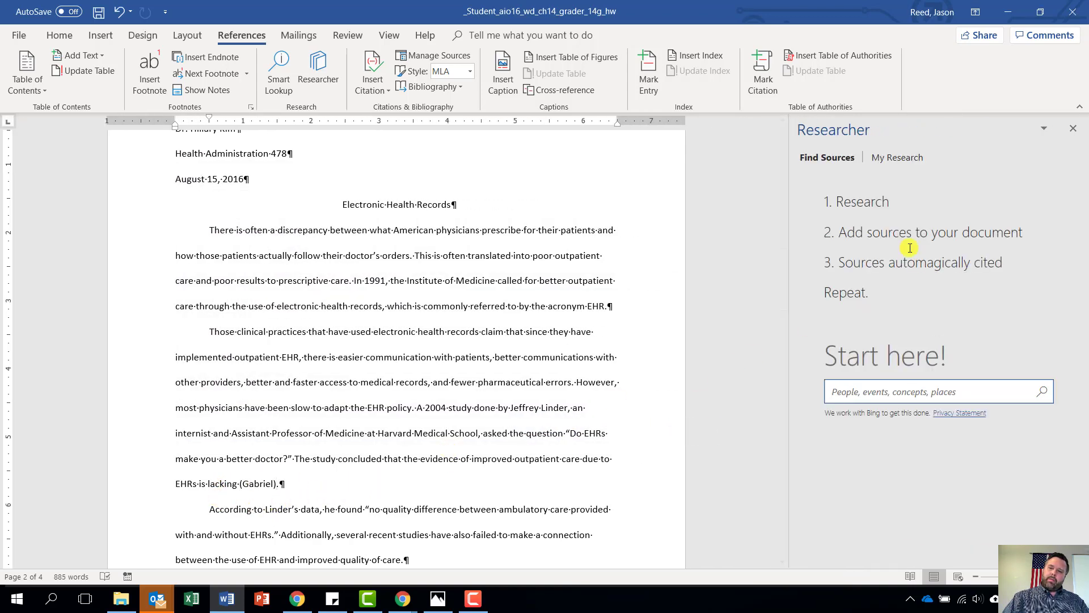
Close the Researcher pane and place the cursor after 'clinician.' on page 3
click(1072, 130)
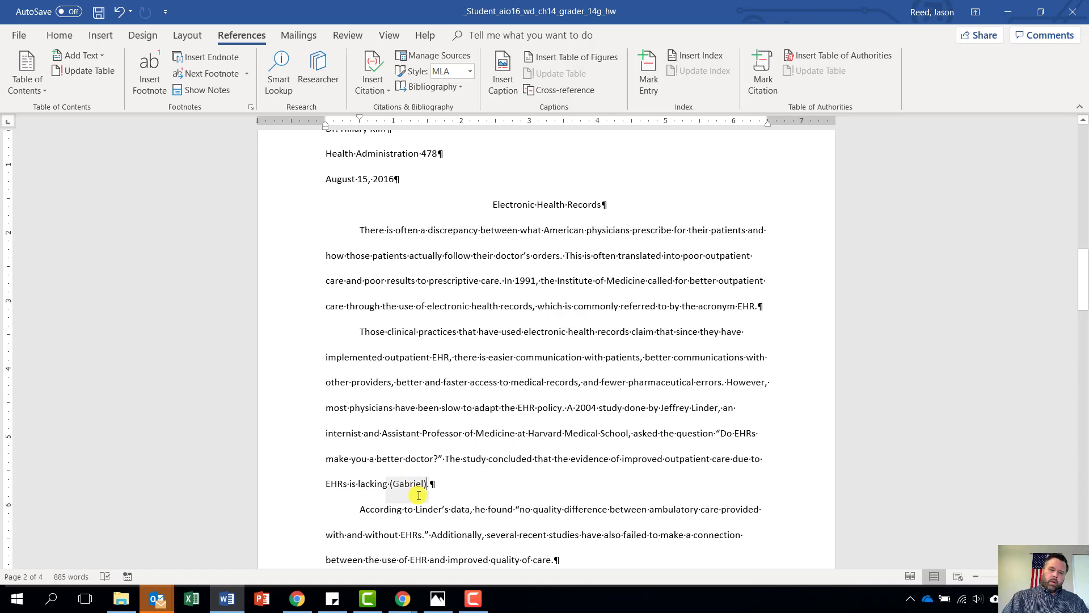
scroll(419, 495, down, 2)
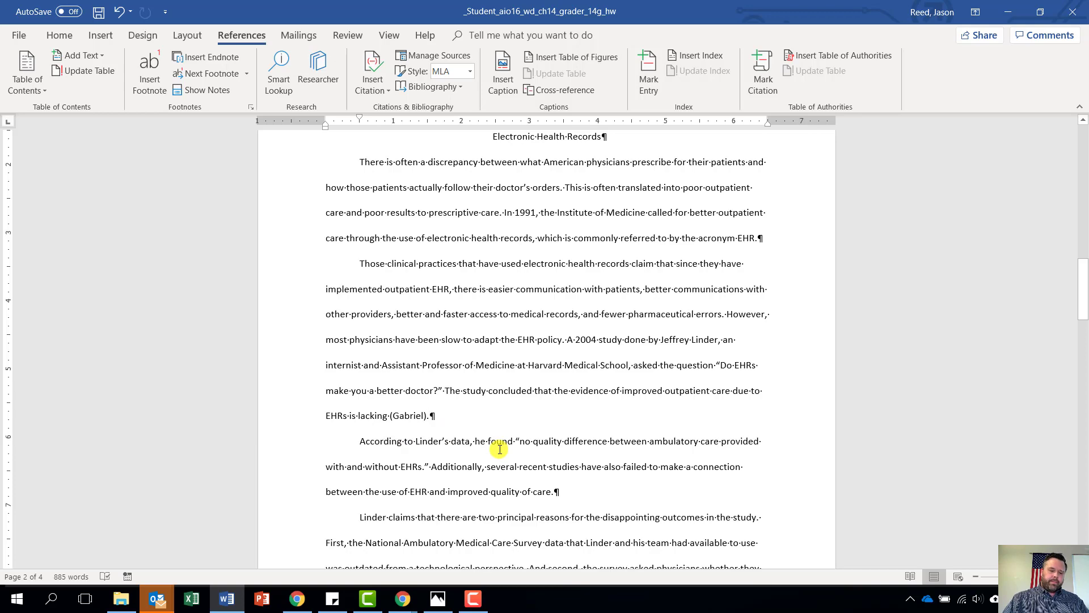
scroll(499, 449, down, 2)
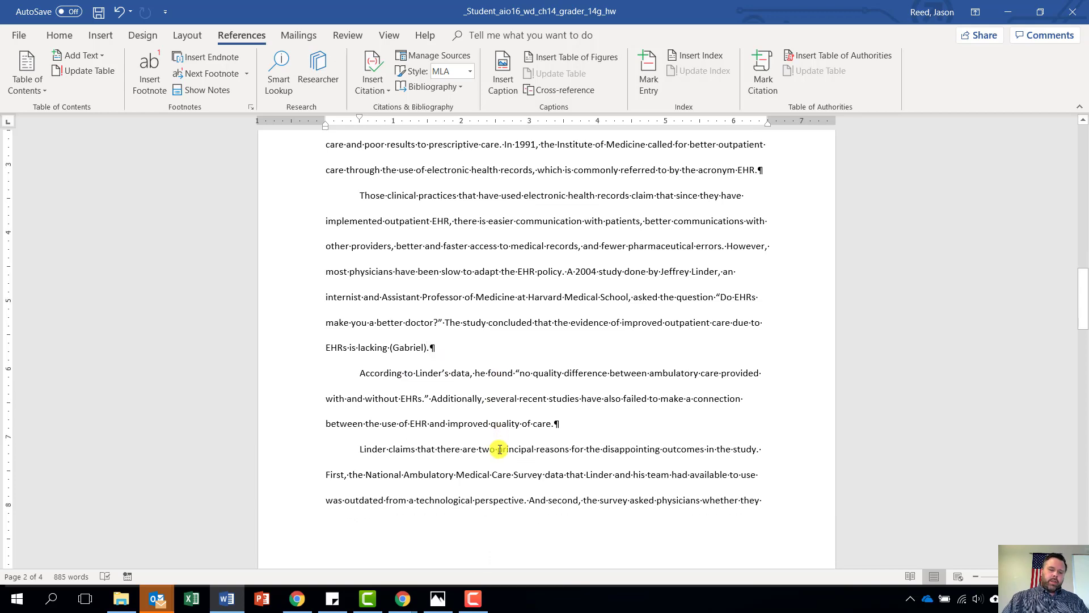
scroll(500, 449, down, 10)
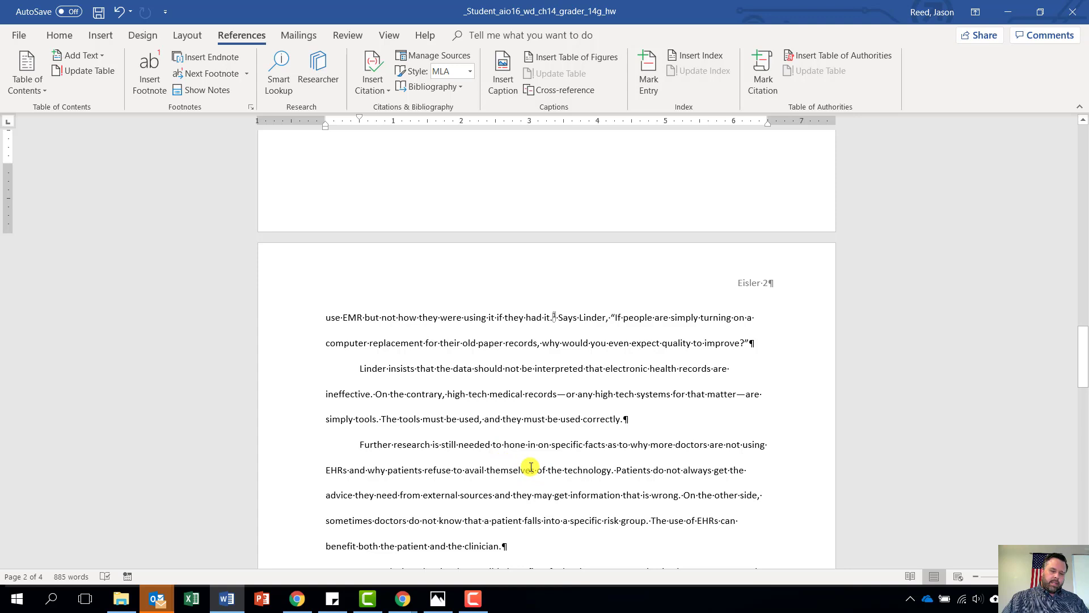
scroll(427, 469, down, 1)
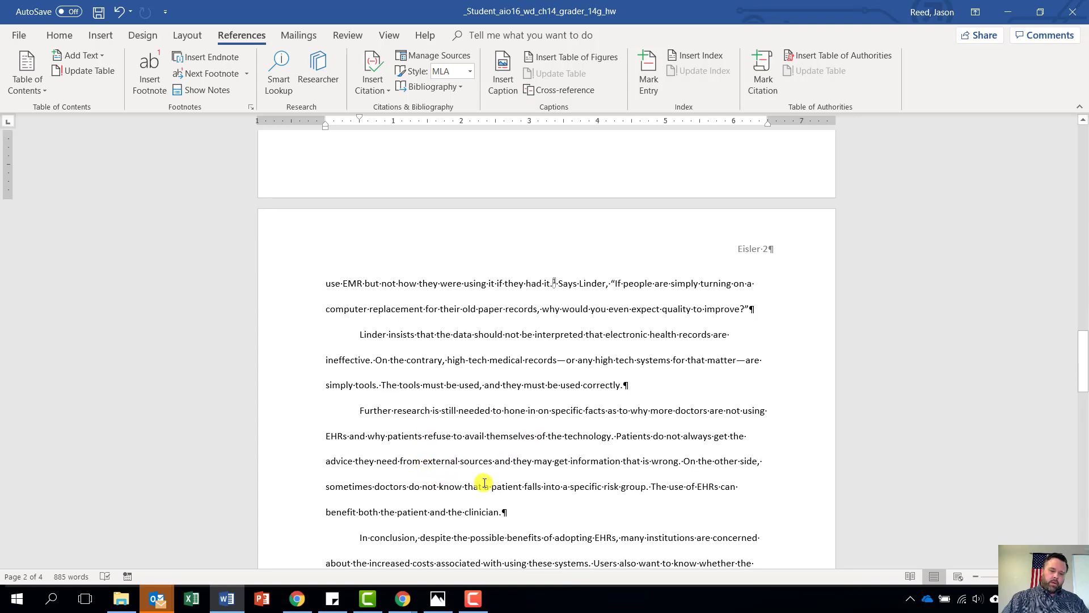
click(500, 513)
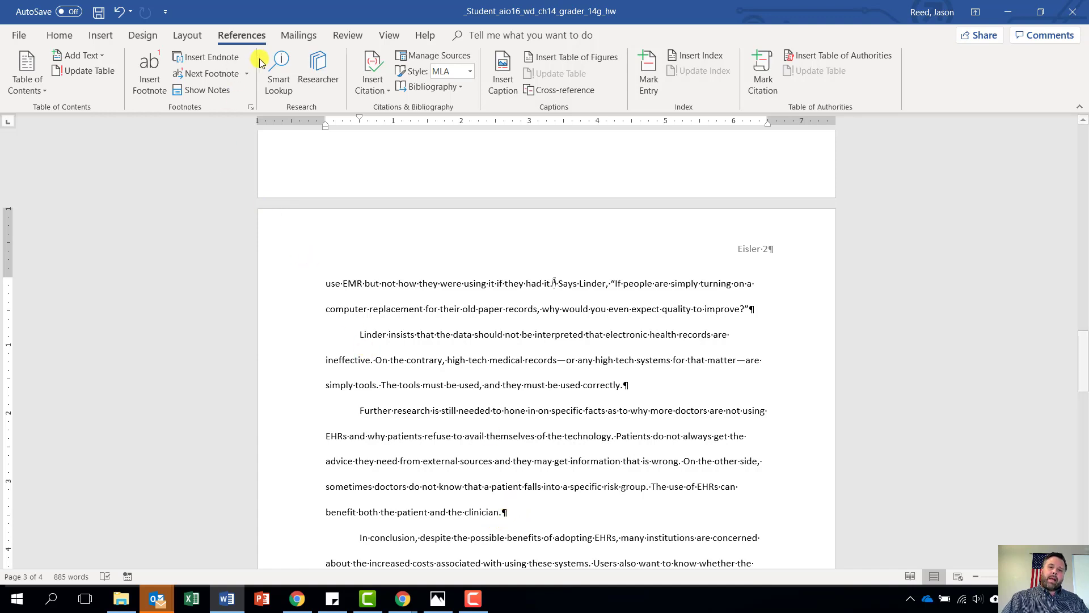
Start a new source of type Book from Insert Citation
click(372, 84)
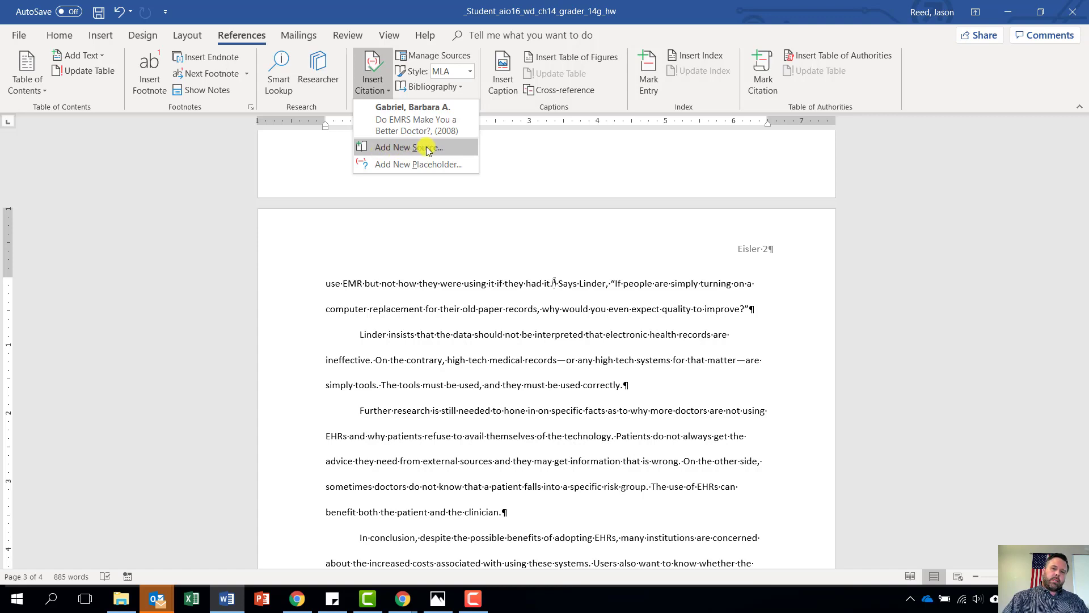
click(407, 149)
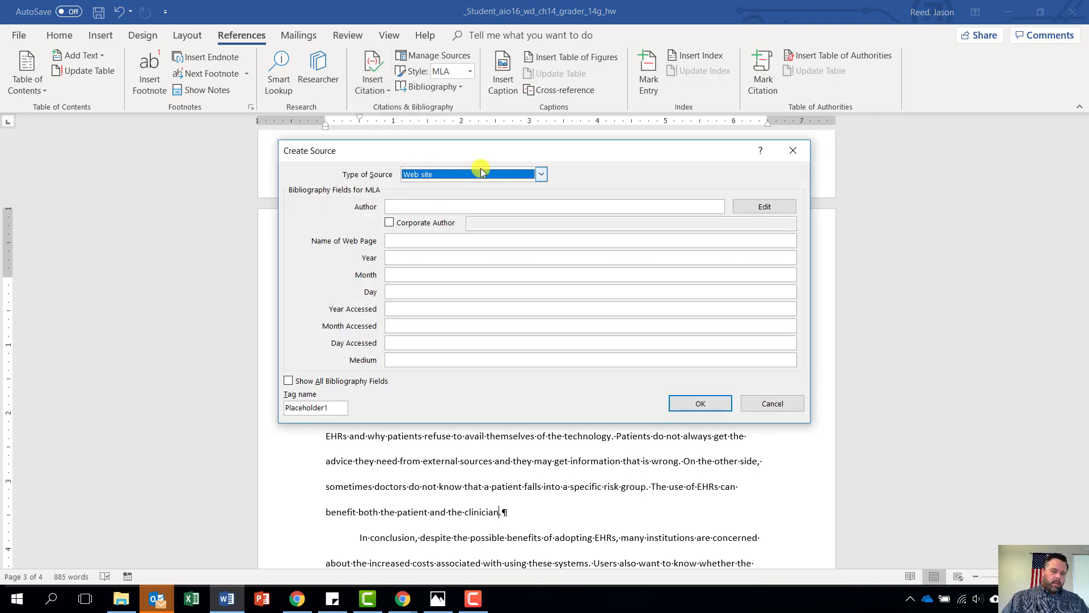
click(544, 174)
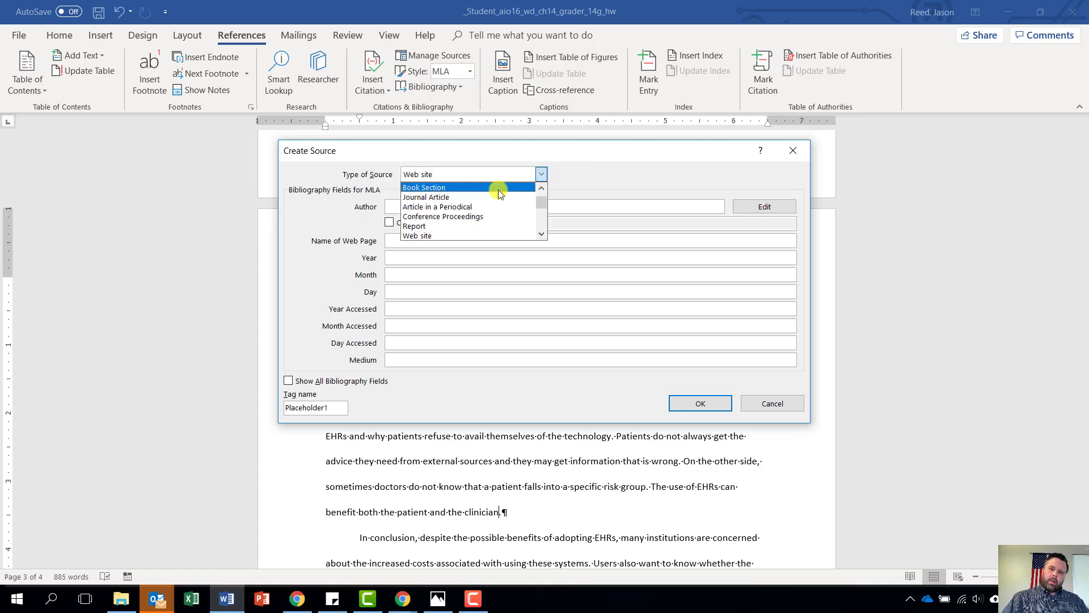
click(540, 191)
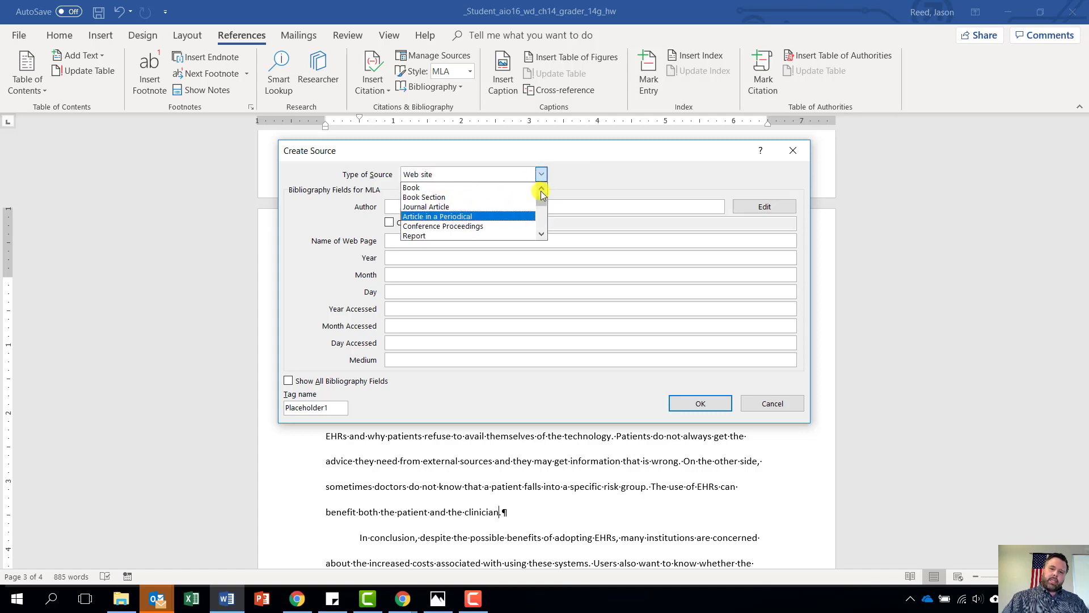
click(446, 189)
Enter the book's author and title 'The Electronic Health Record for the Physician's Office'
click(443, 205)
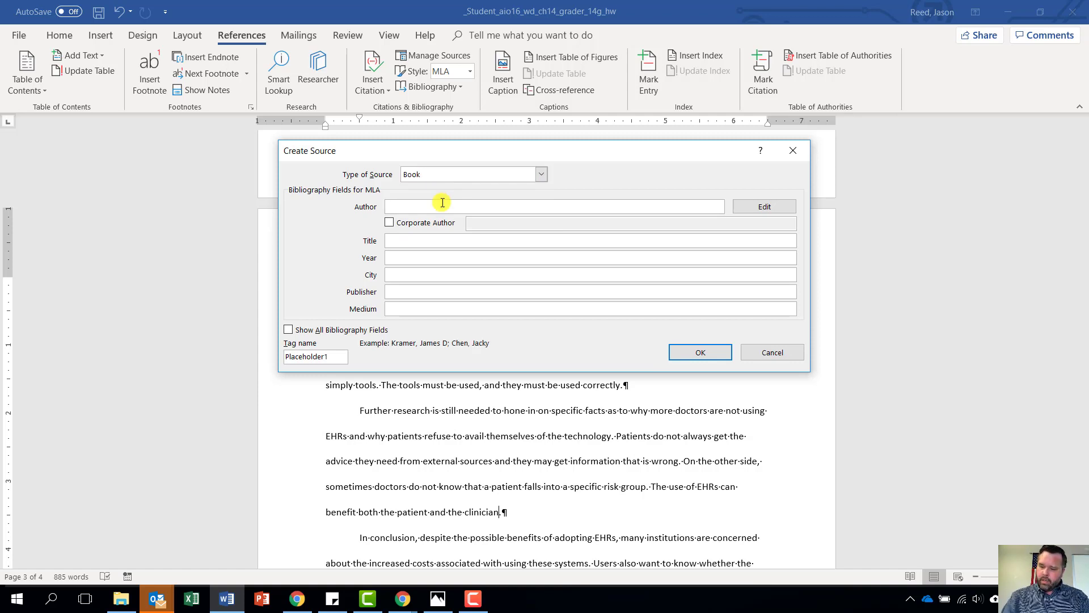
text(D)
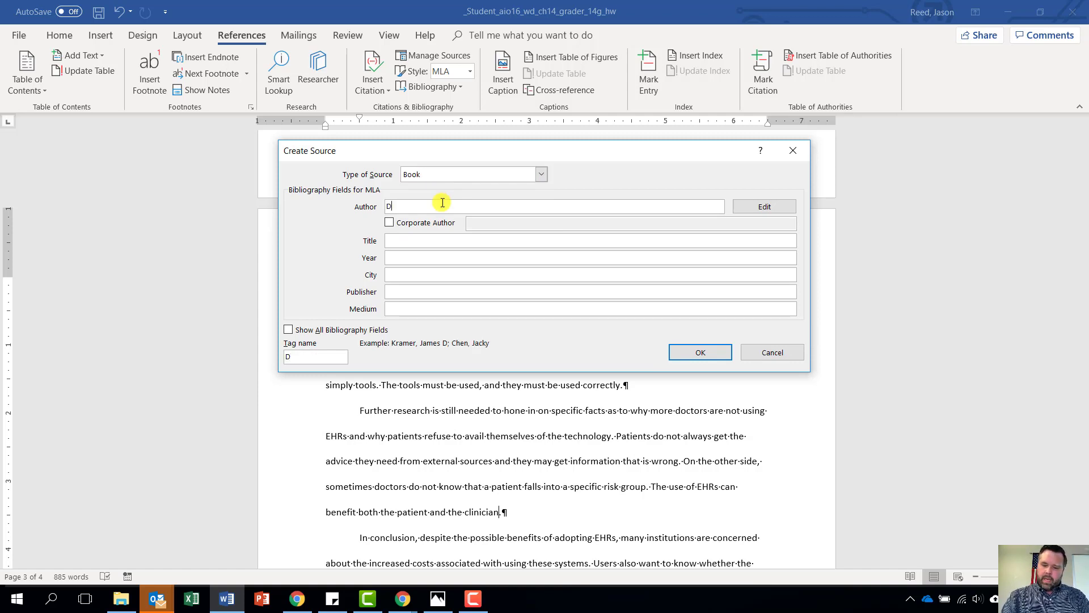
text(eVore)
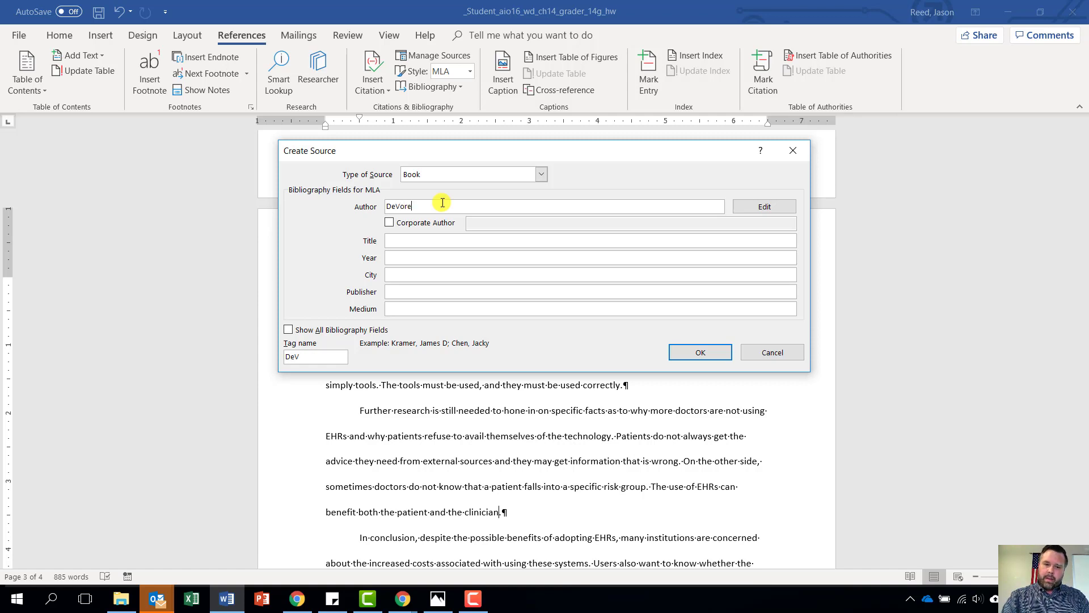
text(, )
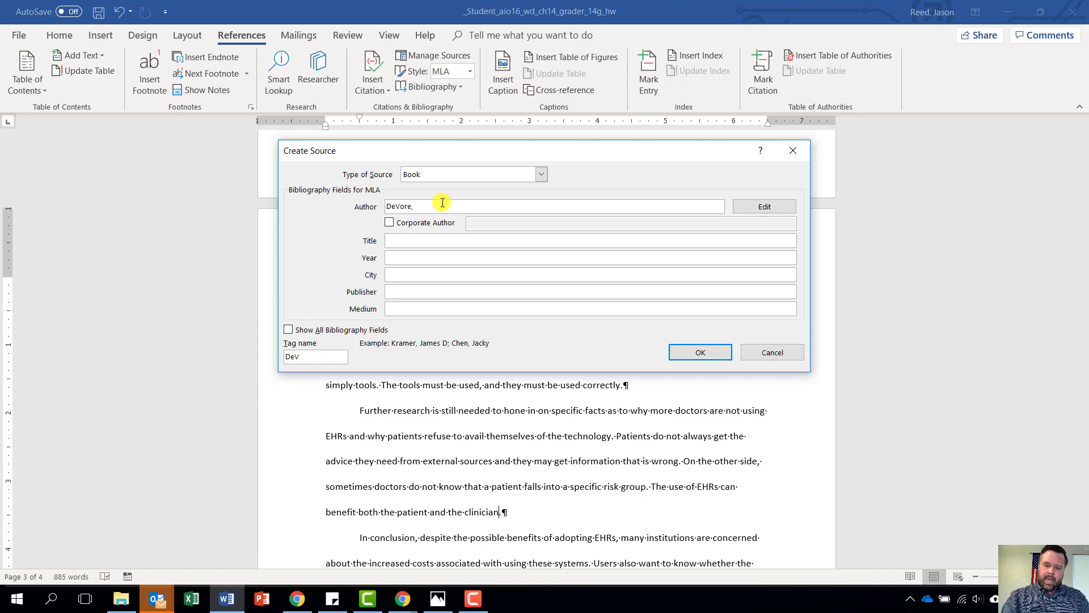
text(Amy.)
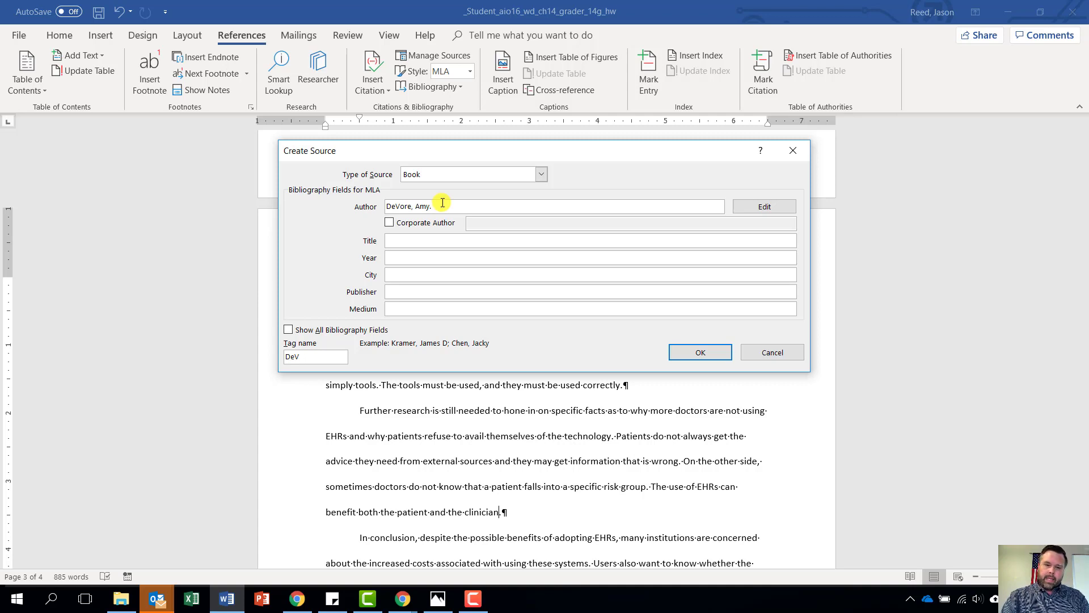
key(Tab)
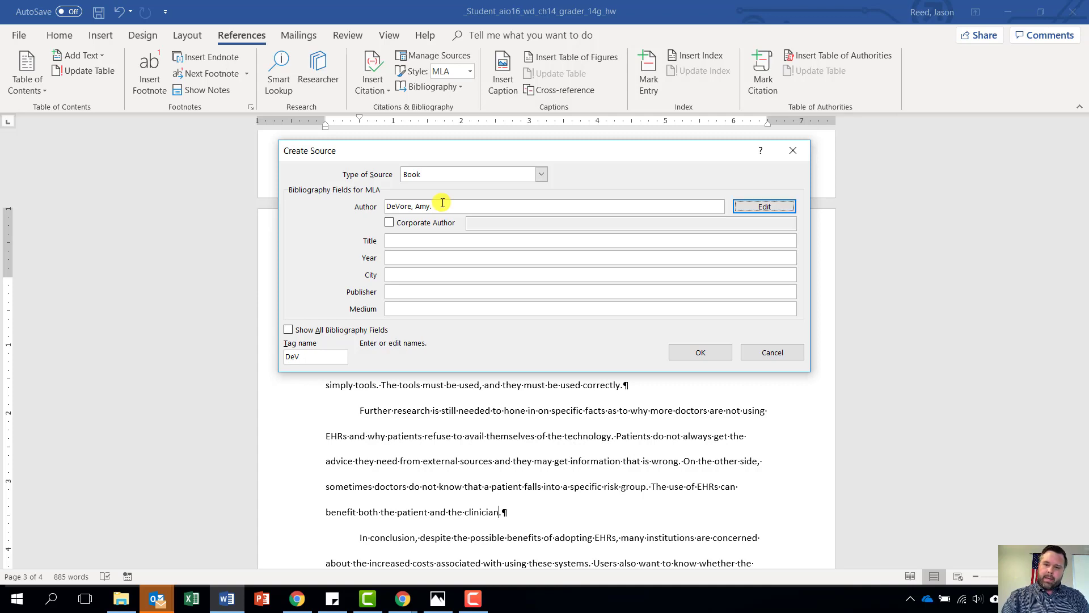
key(Tab)
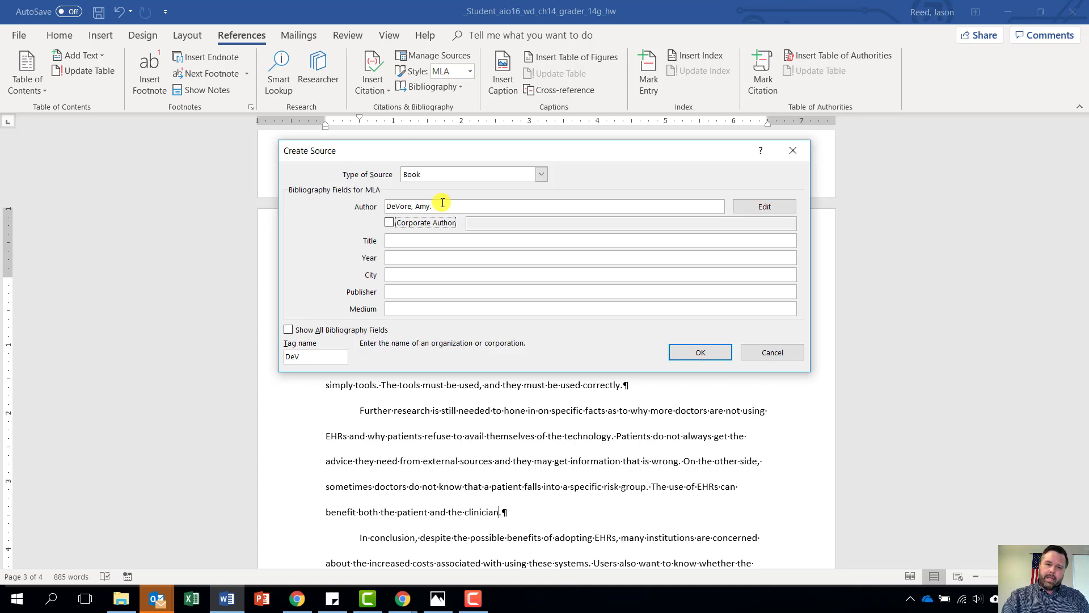
key(Tab)
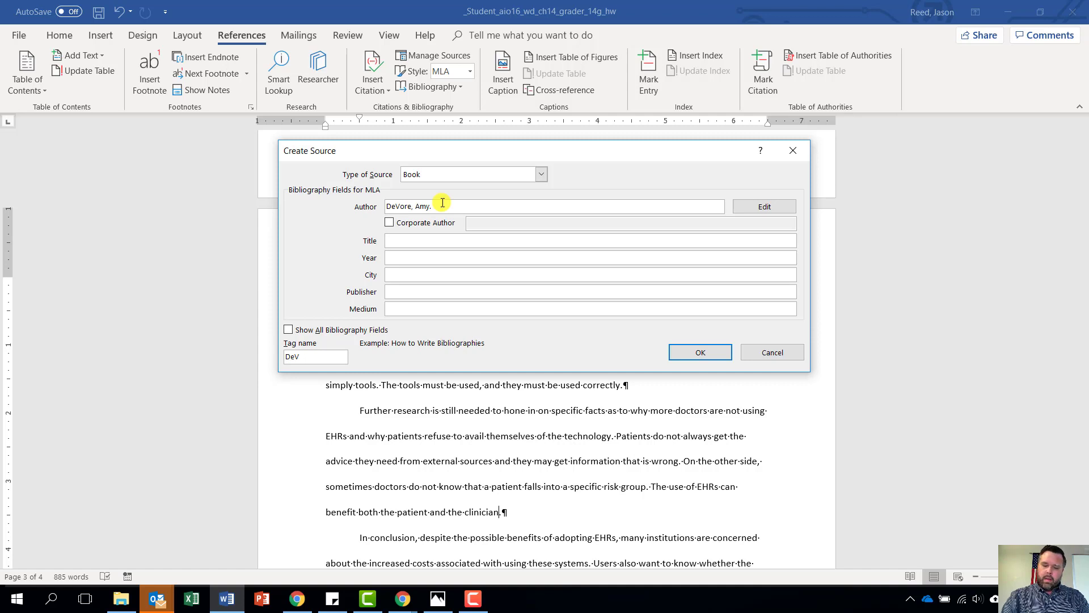
text(The )
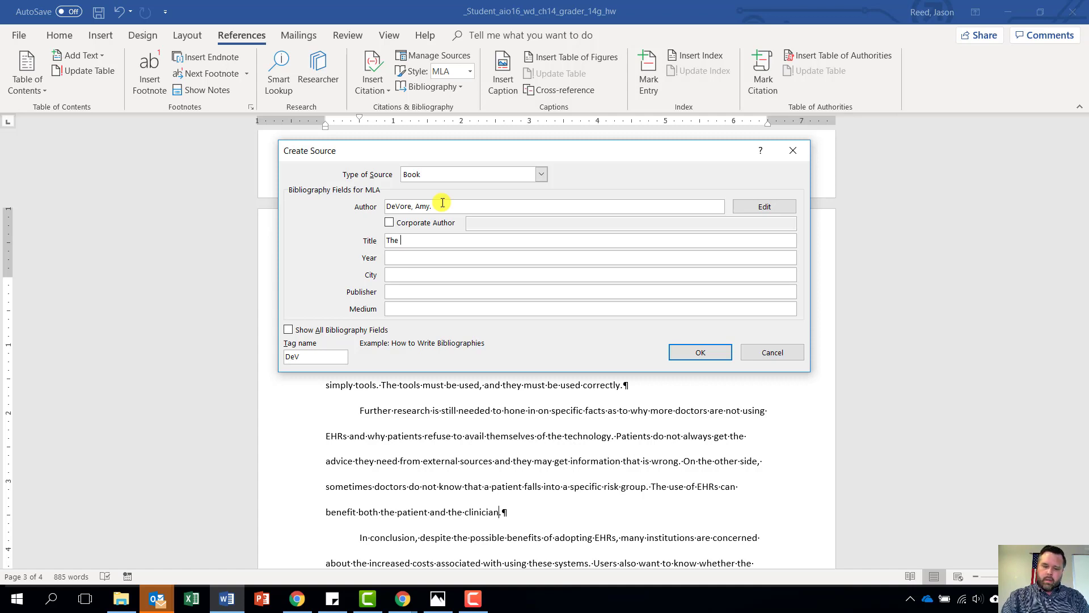
text(Electro)
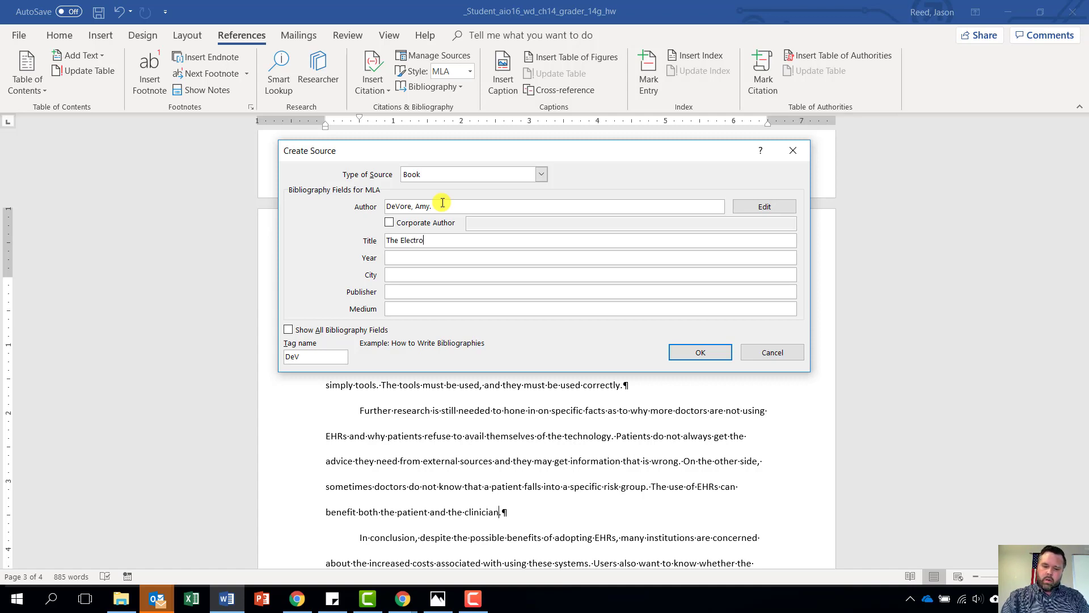
text(nic Healt)
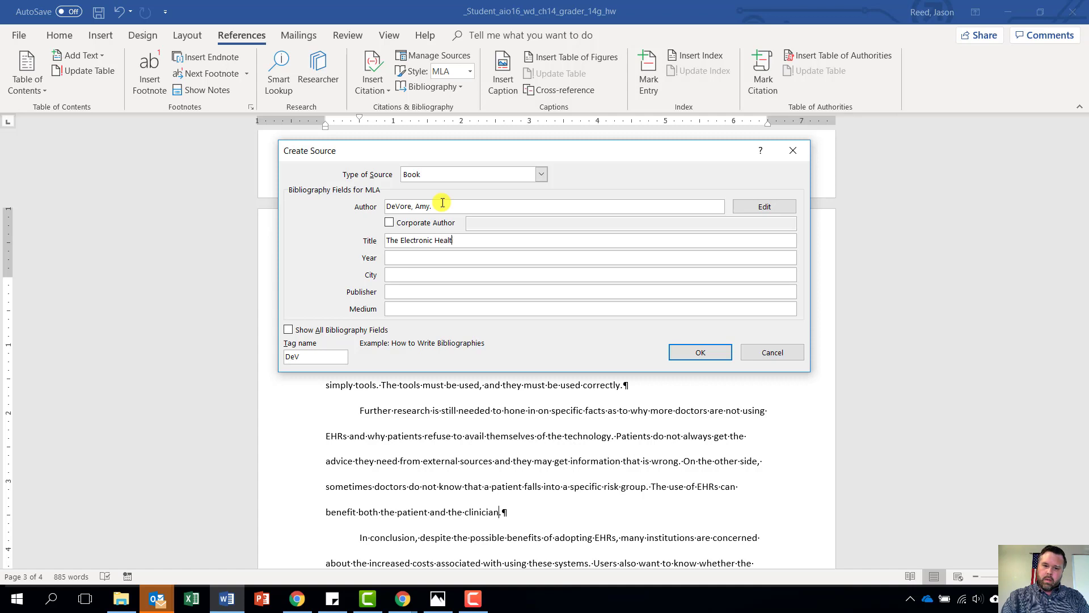
text(h Re)
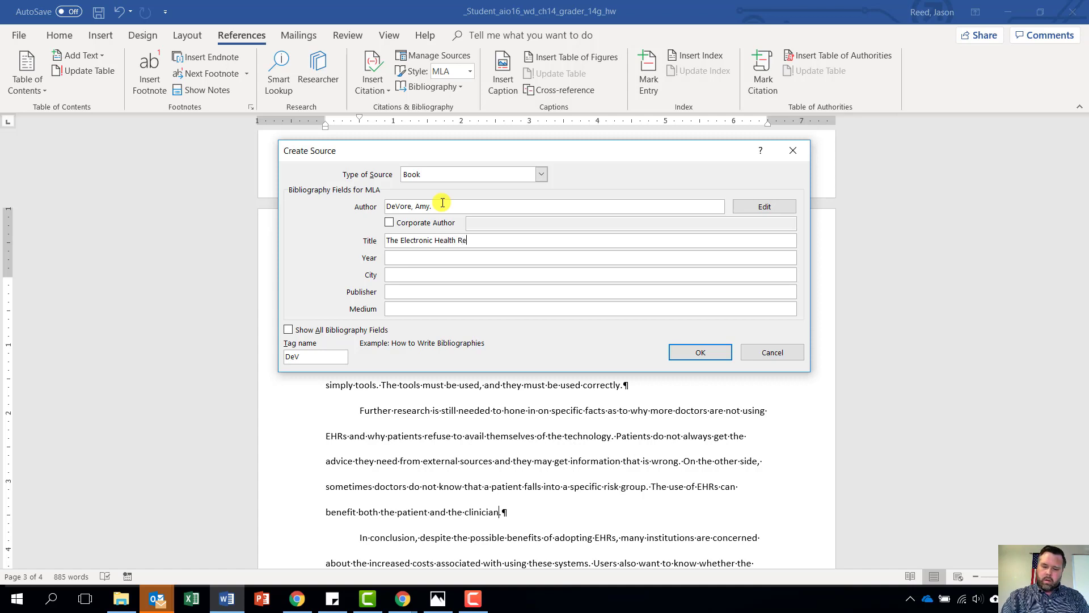
text(cord for the )
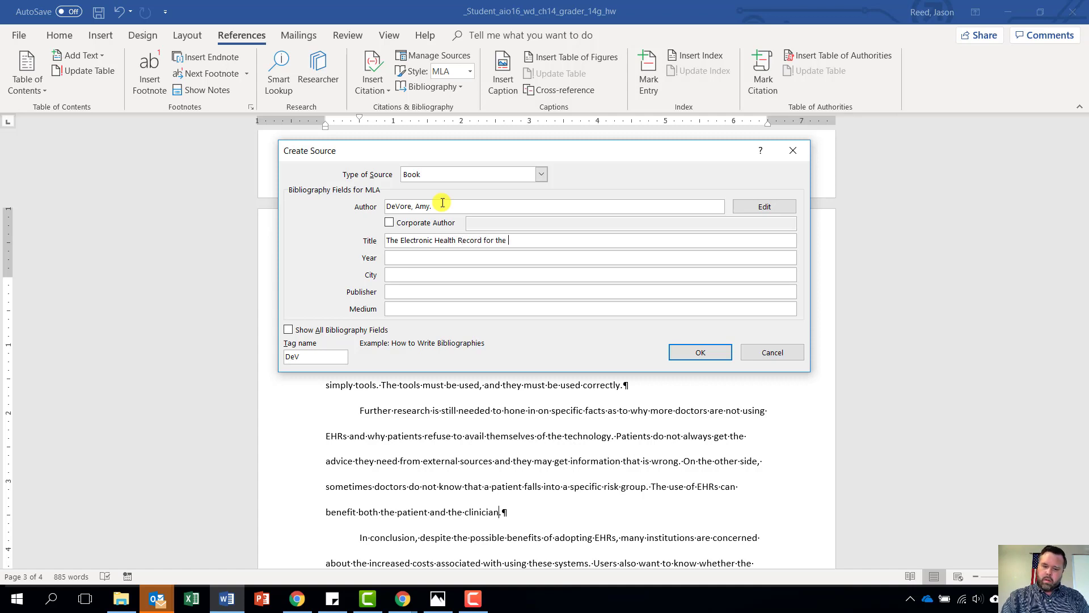
text(Physician)
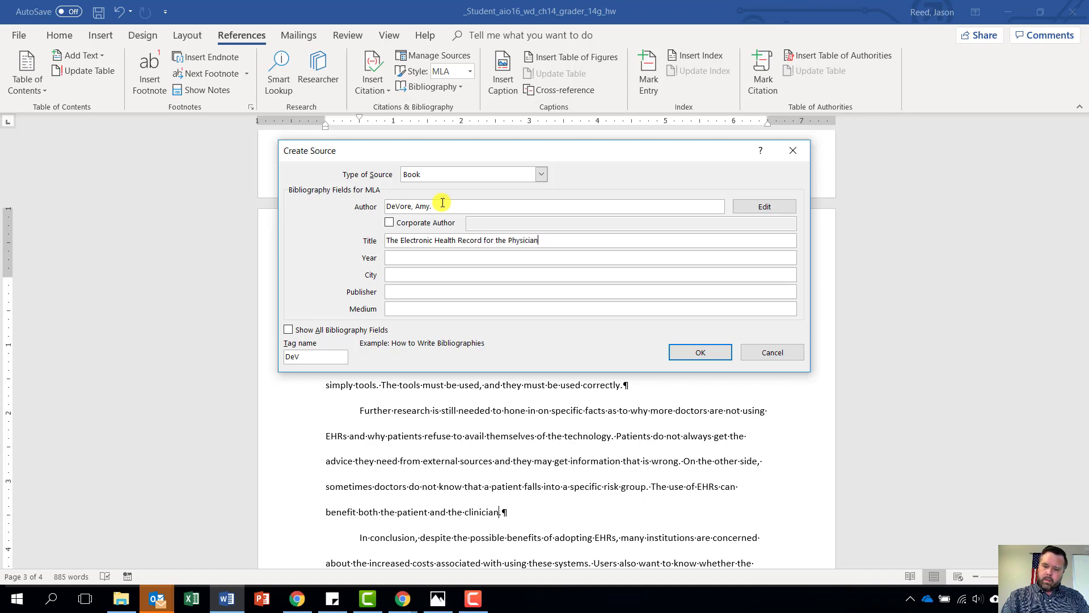
text('s)
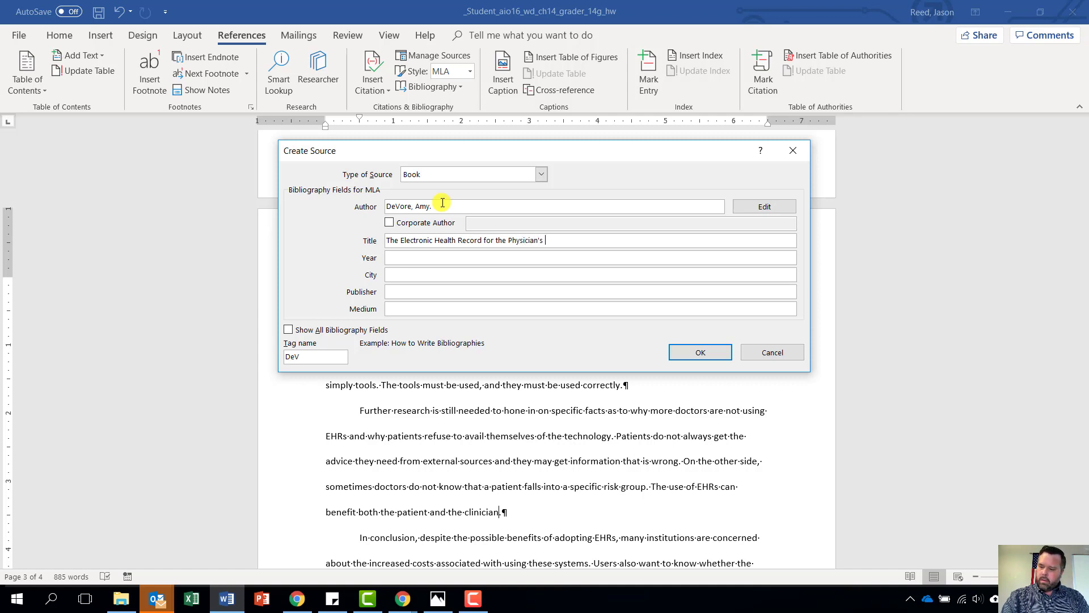
text('s Off)
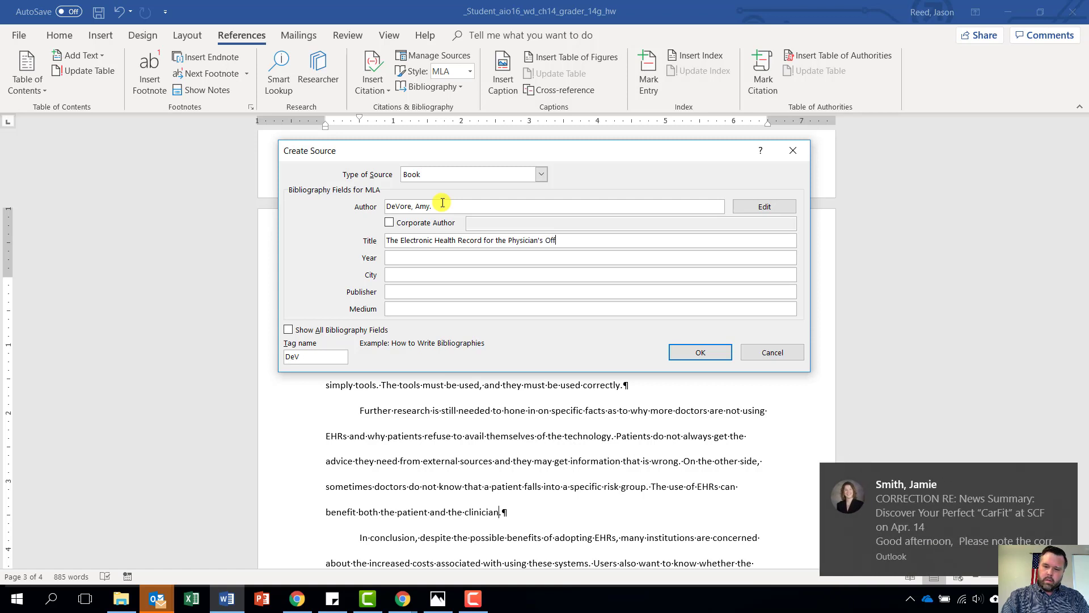
text(ice)
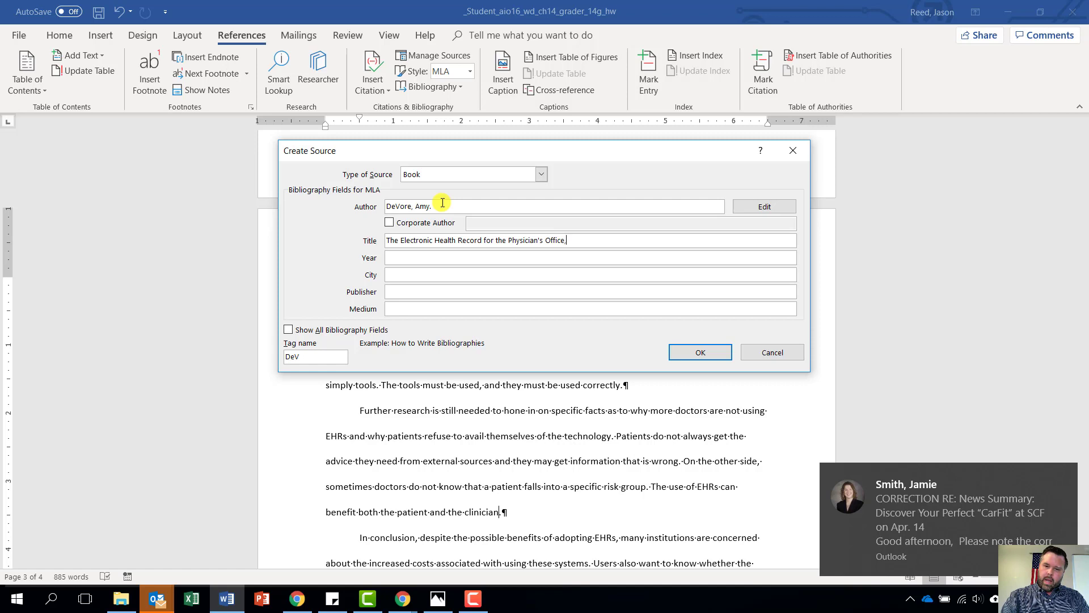
text(,)
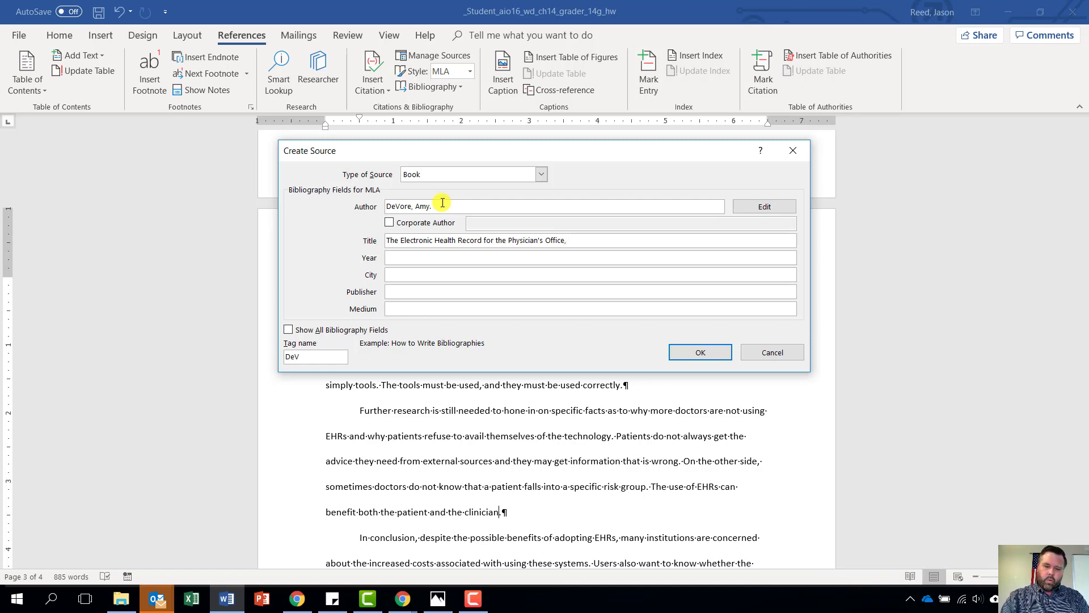
text( 1e)
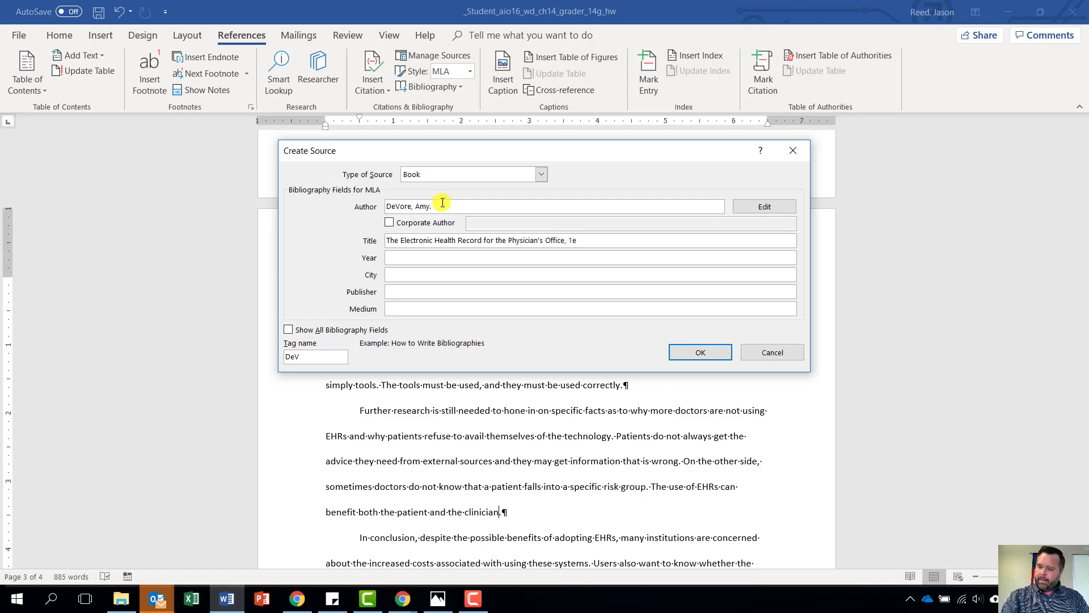
Fill Year 2010, City Maryland Heights, Publisher Saunders, Medium Print, and save the source
key(Tab)
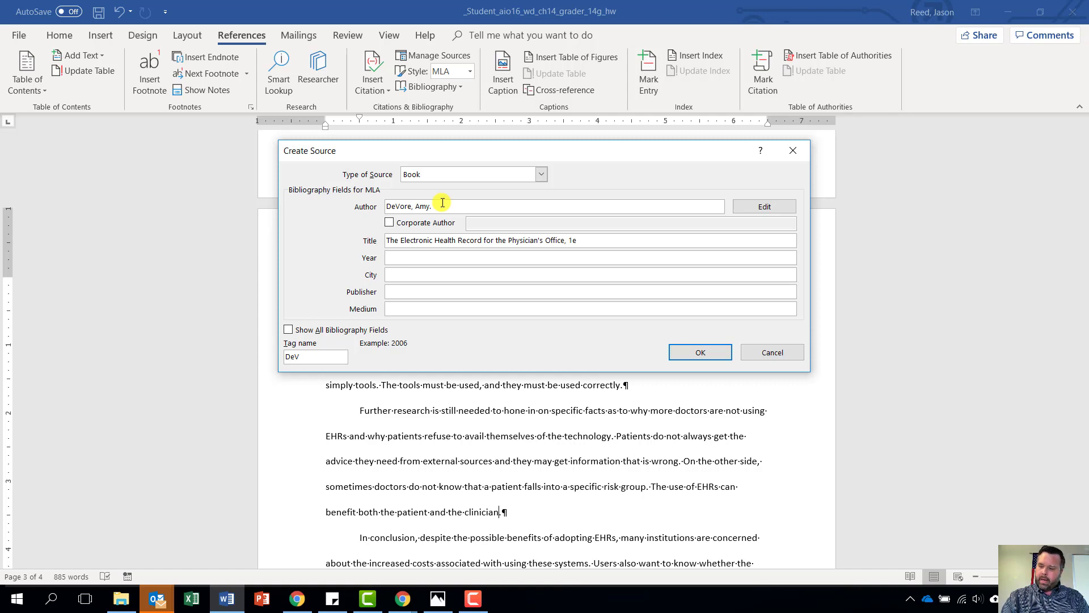
text(201)
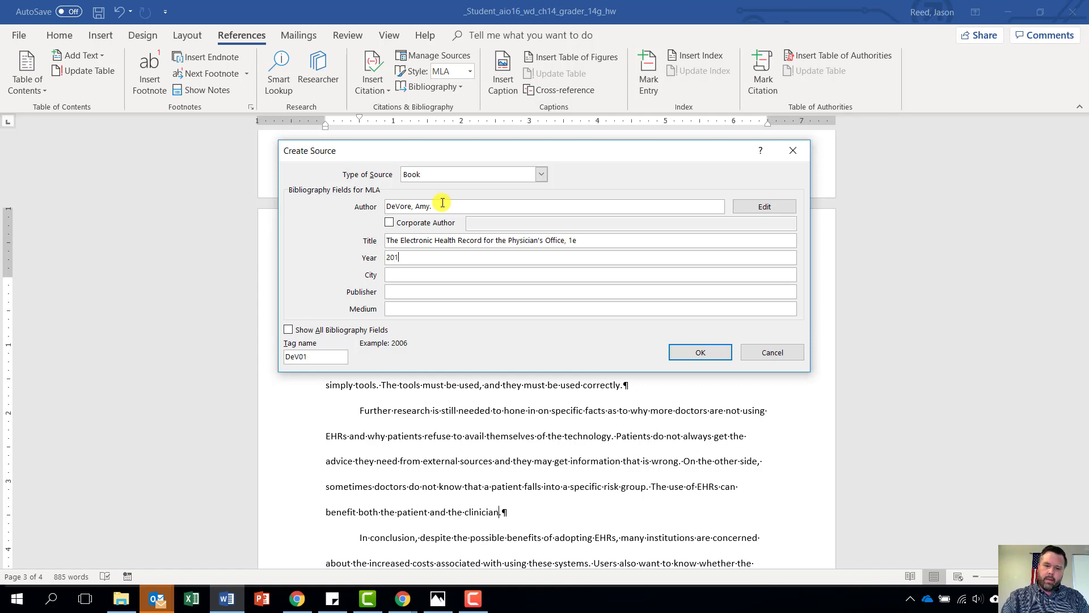
text(0)
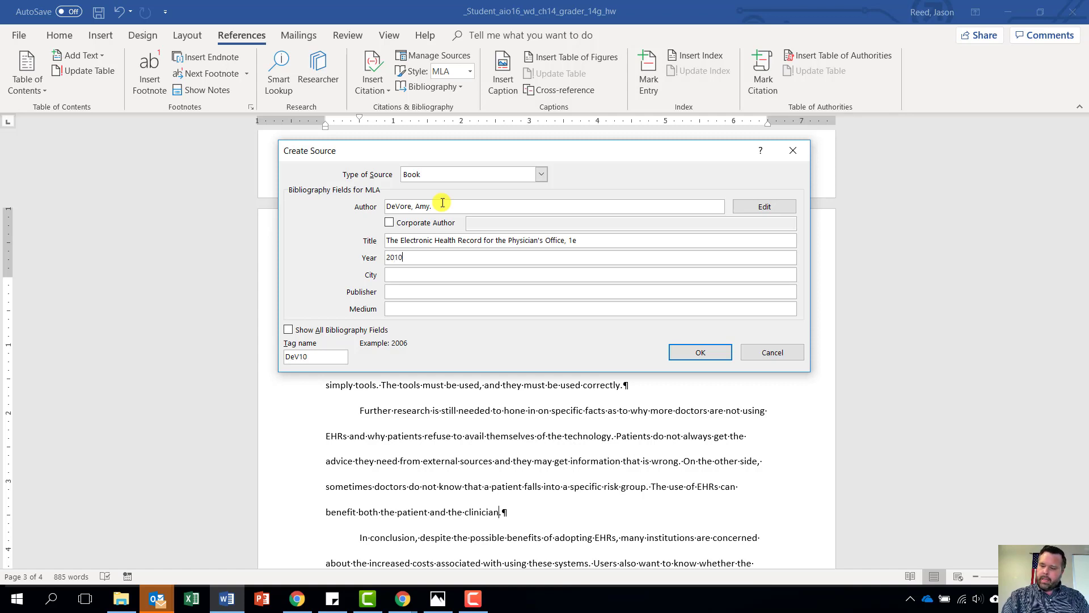
key(Tab)
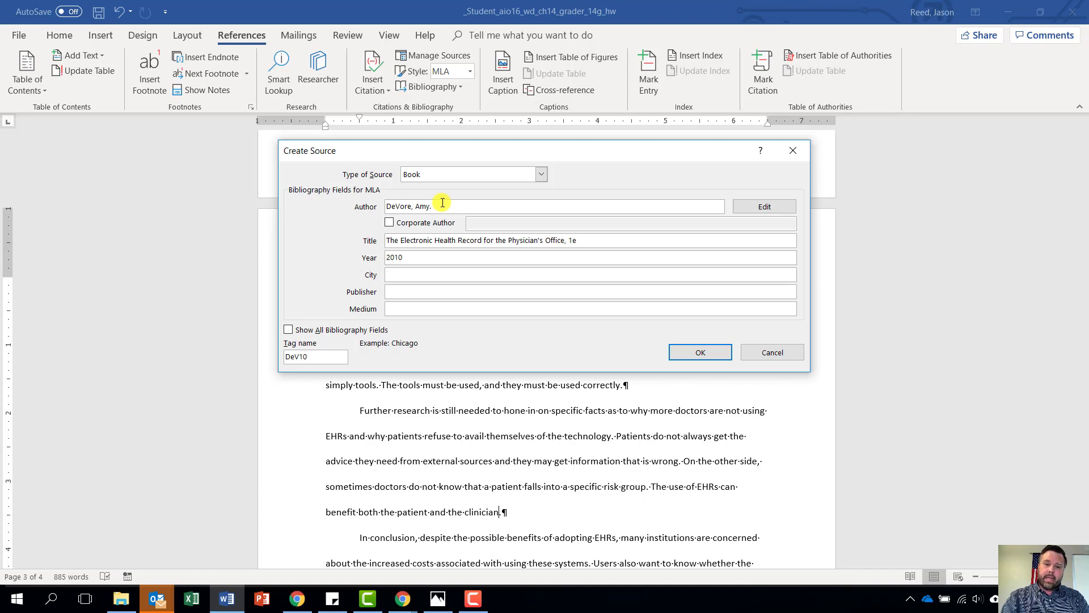
text(Maryland)
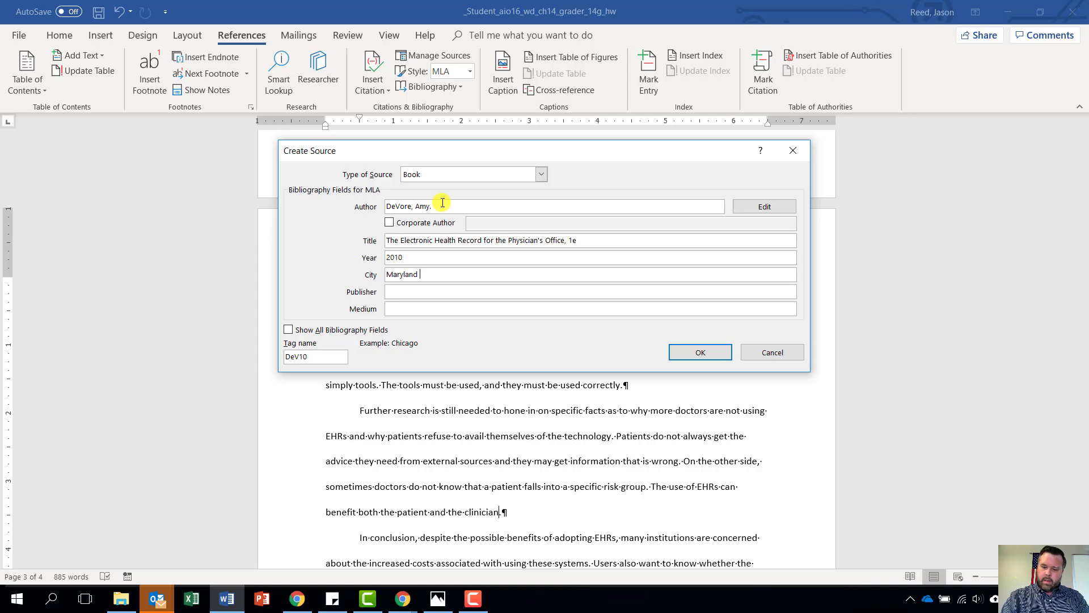
text( Heights)
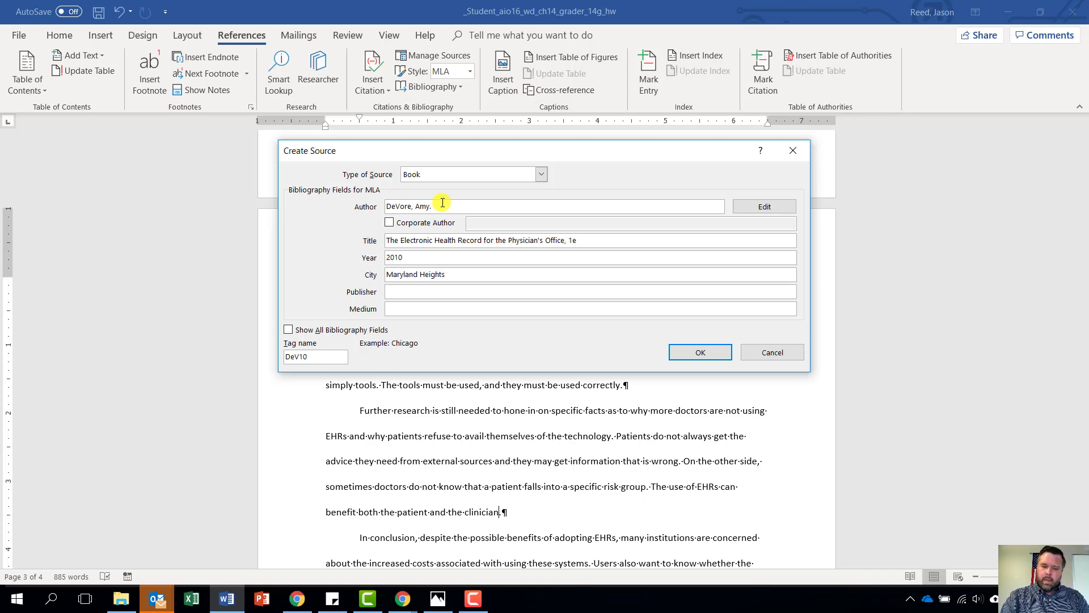
key(Tab)
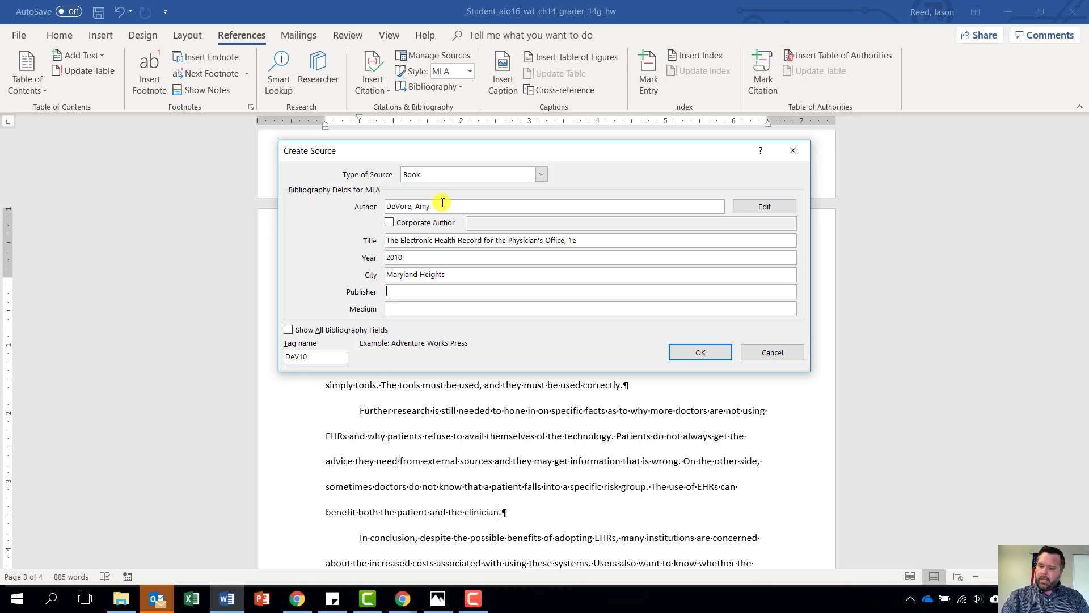
text(Saunders)
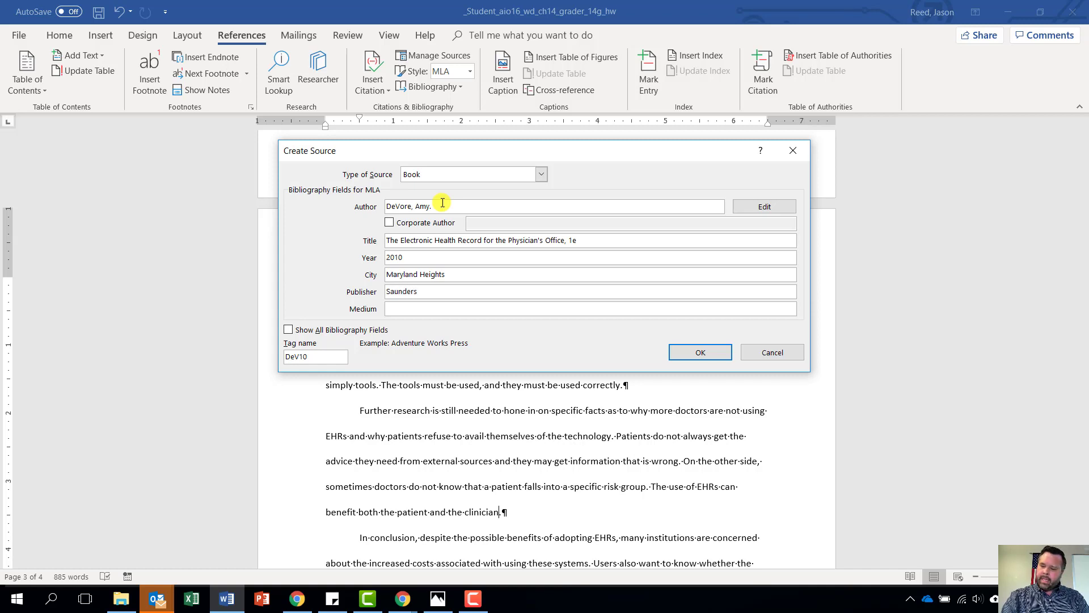
key(Tab)
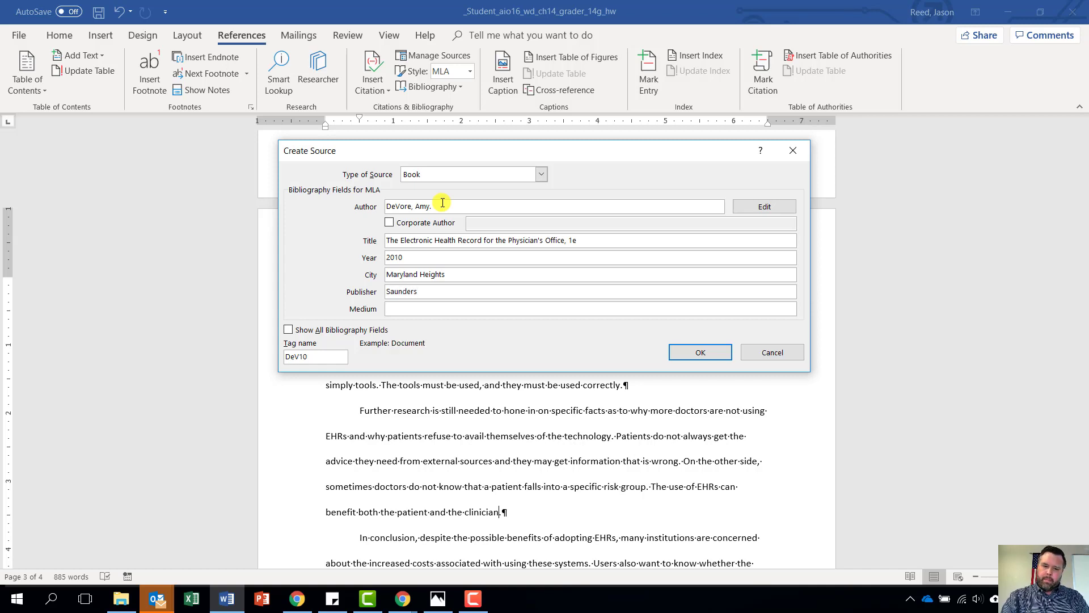
text(Print)
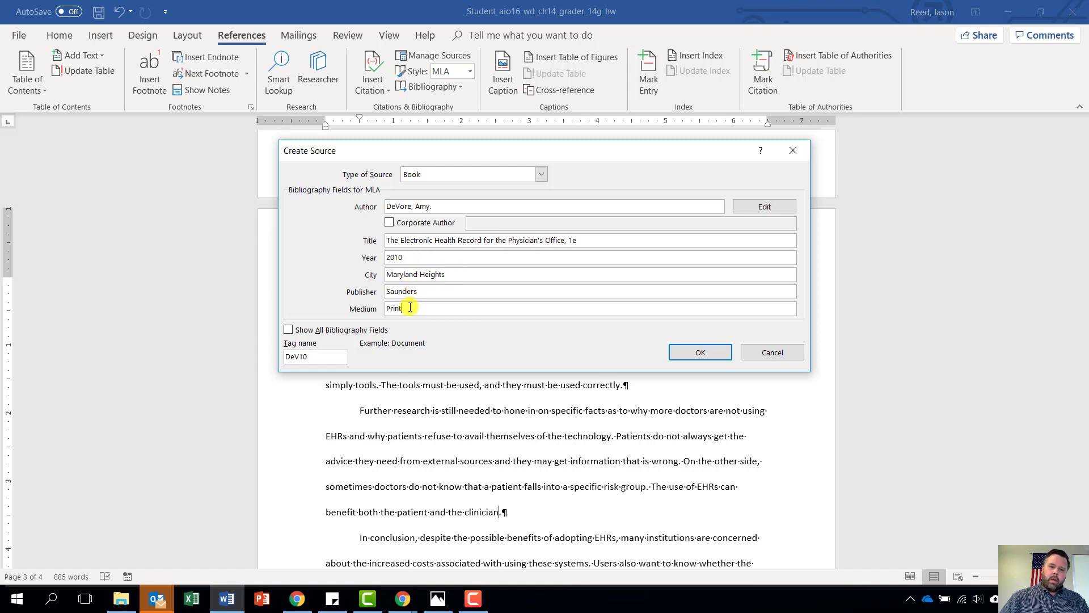
click(699, 354)
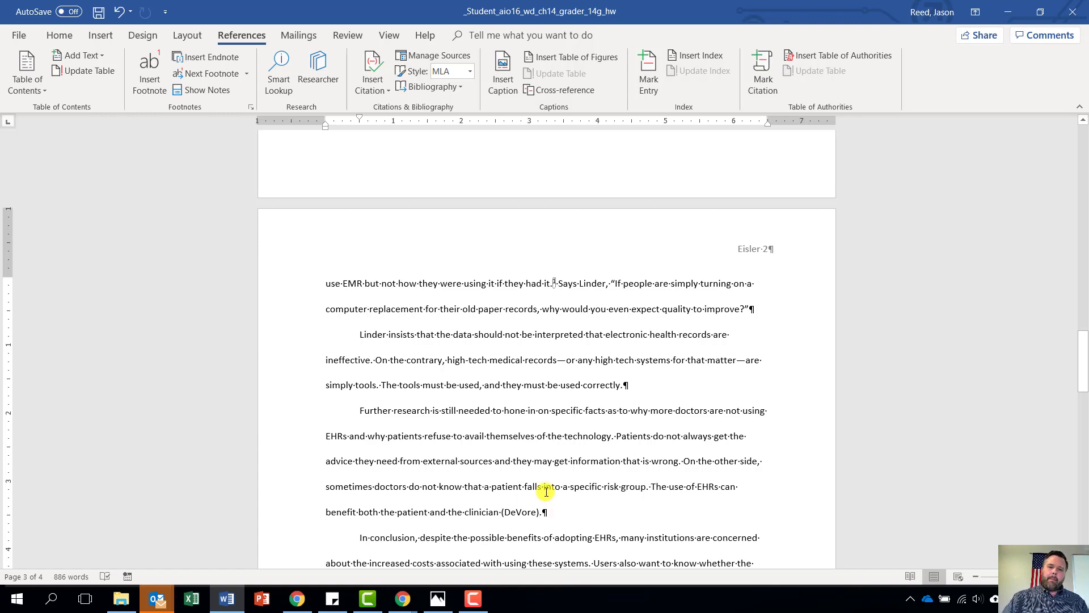
Edit the book citation after 'clinician' to include page 243
click(517, 514)
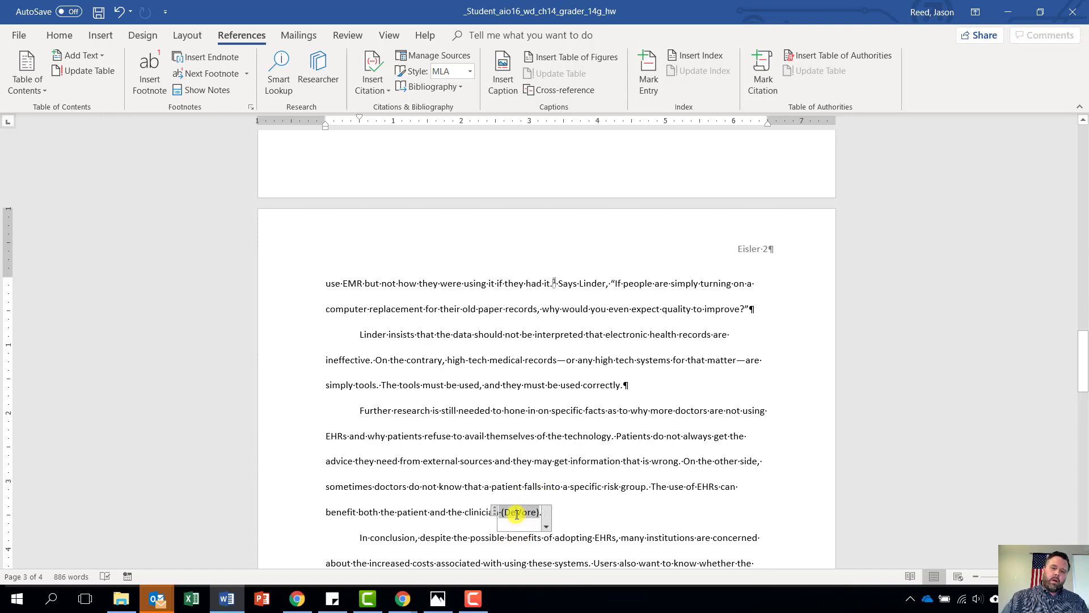
click(546, 517)
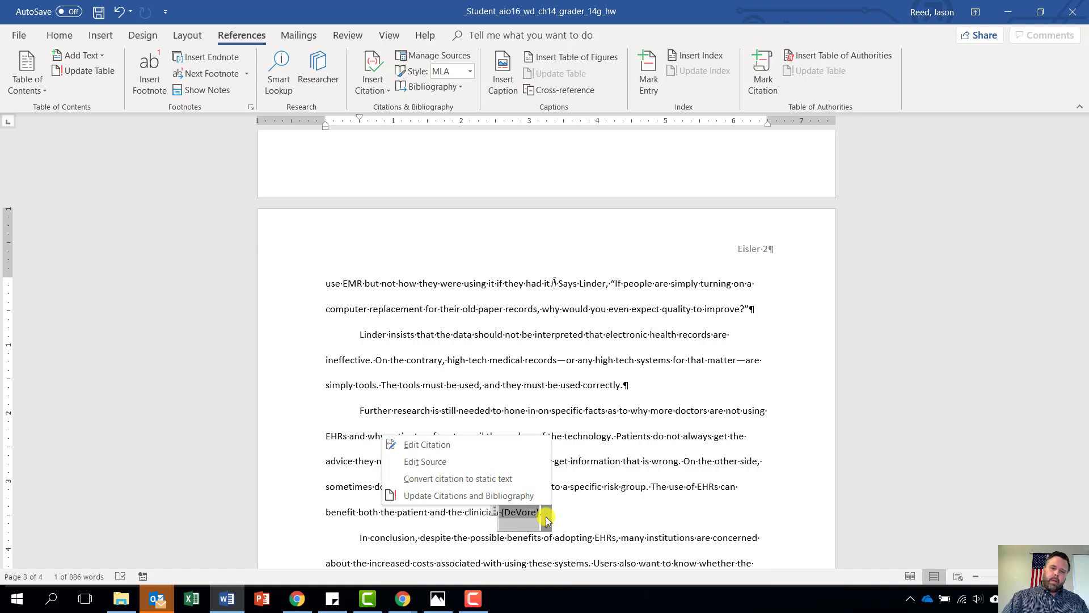
click(428, 446)
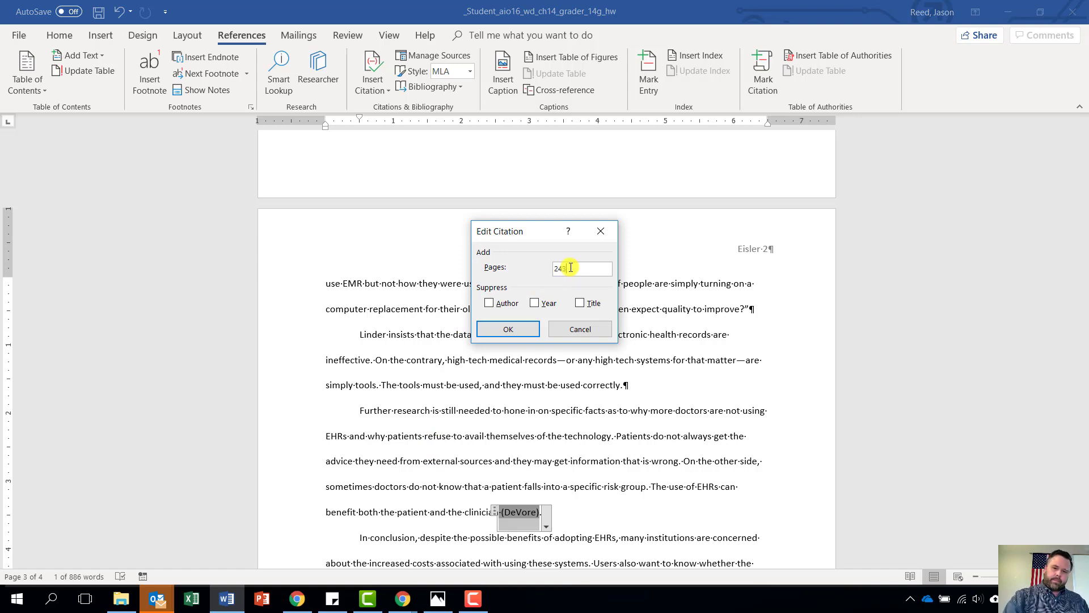
click(532, 329)
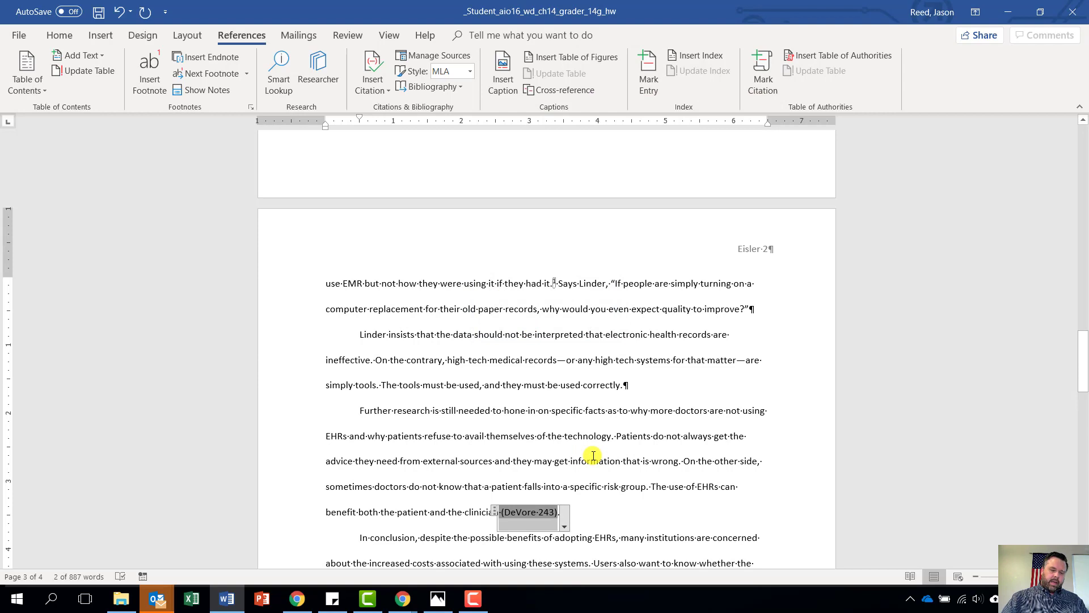
Deselect the citation and scroll down to the empty Works Cited page
scroll(627, 476, down, 2)
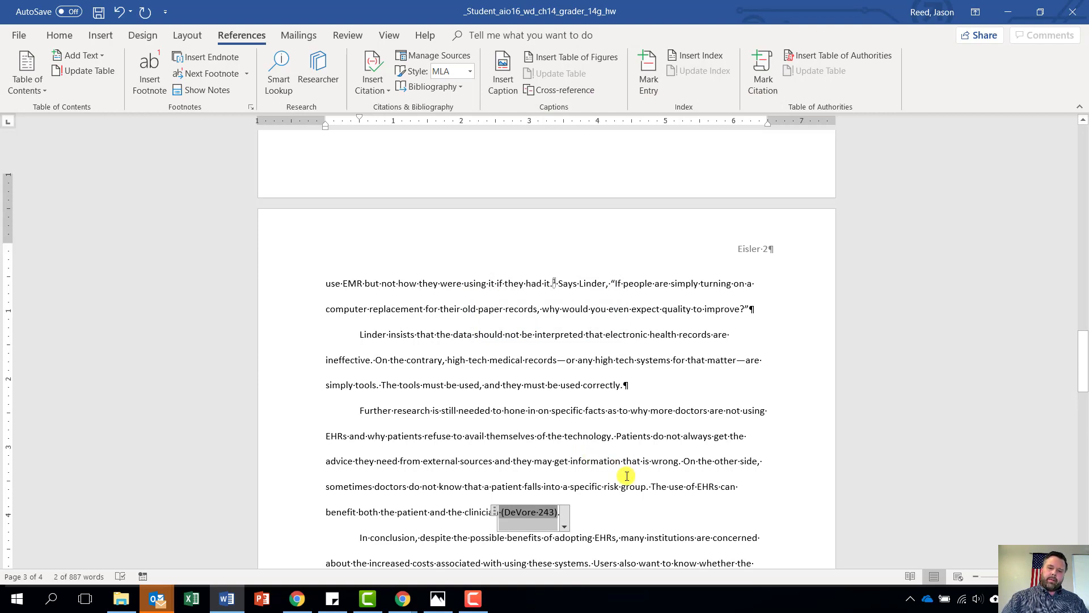
scroll(626, 476, up, 3)
scroll(627, 476, up, 13)
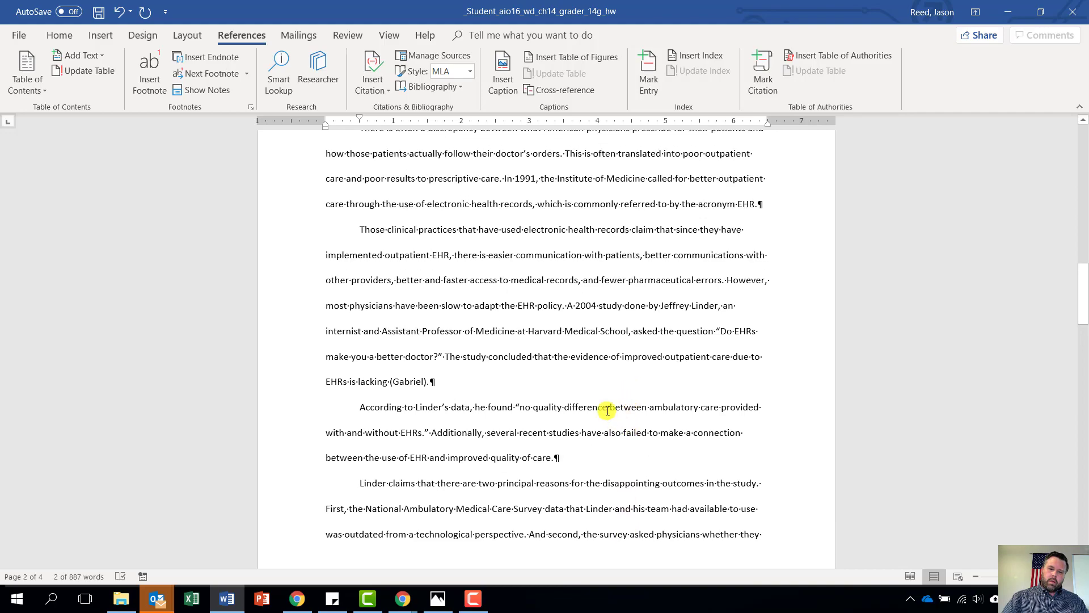
click(604, 365)
scroll(605, 369, down, 10)
scroll(605, 369, down, 10)
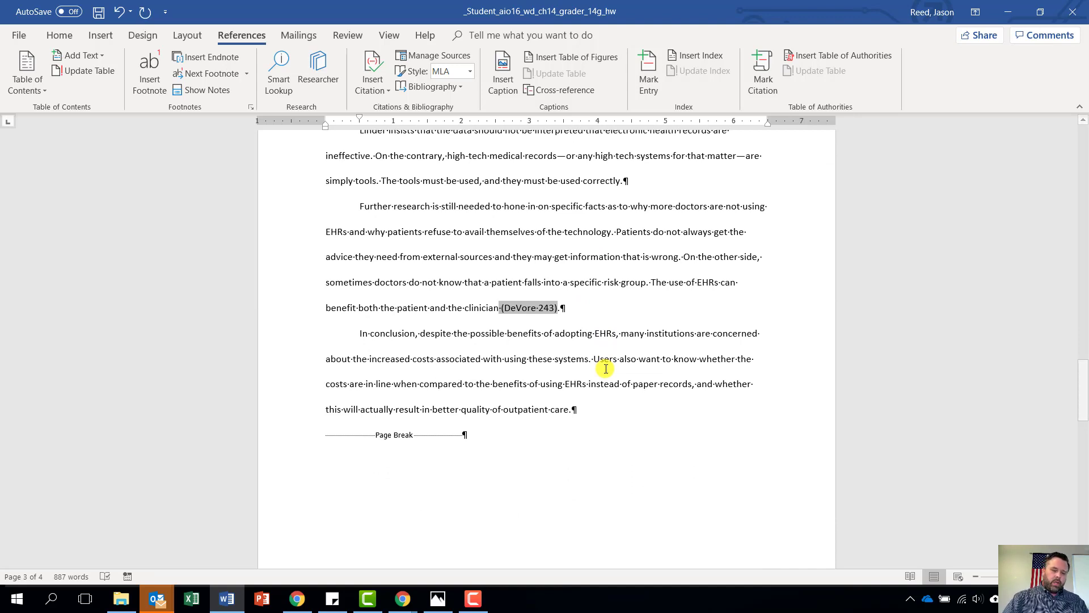
scroll(550, 386, down, 13)
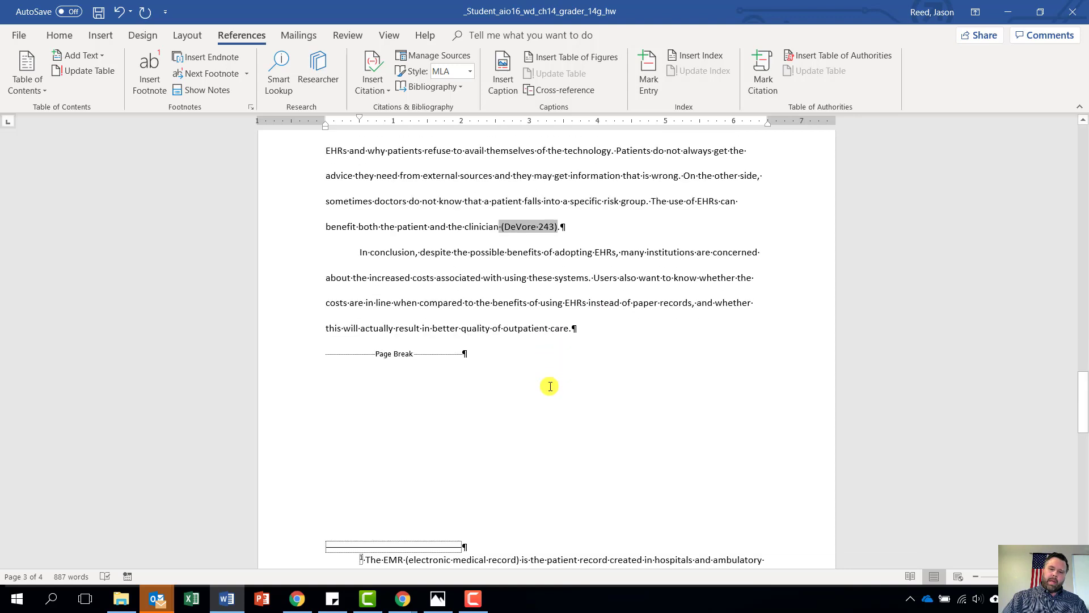
scroll(550, 386, down, 5)
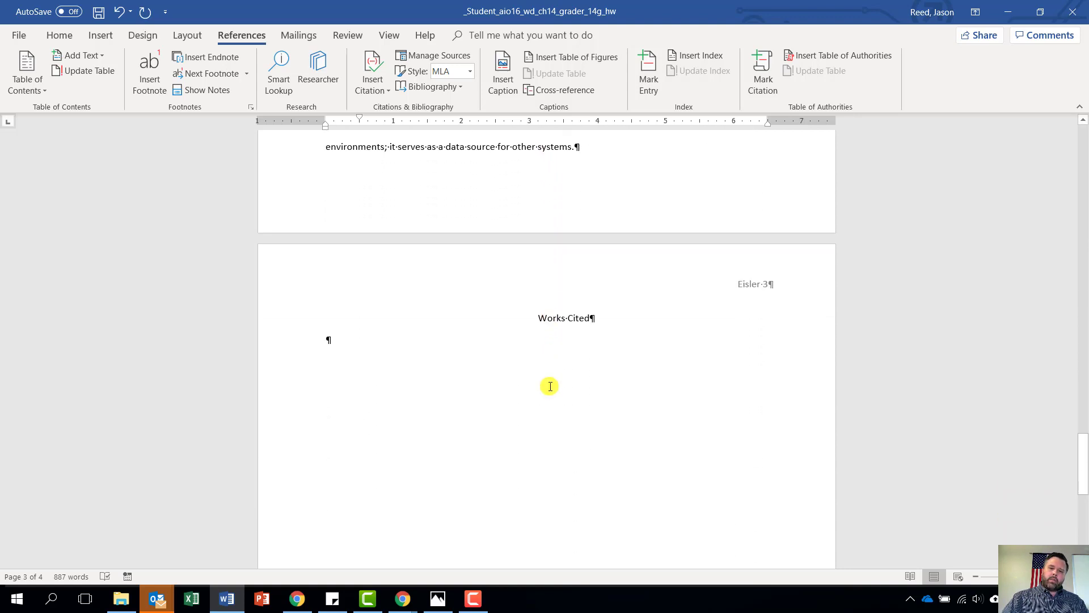
scroll(569, 335, up, 5)
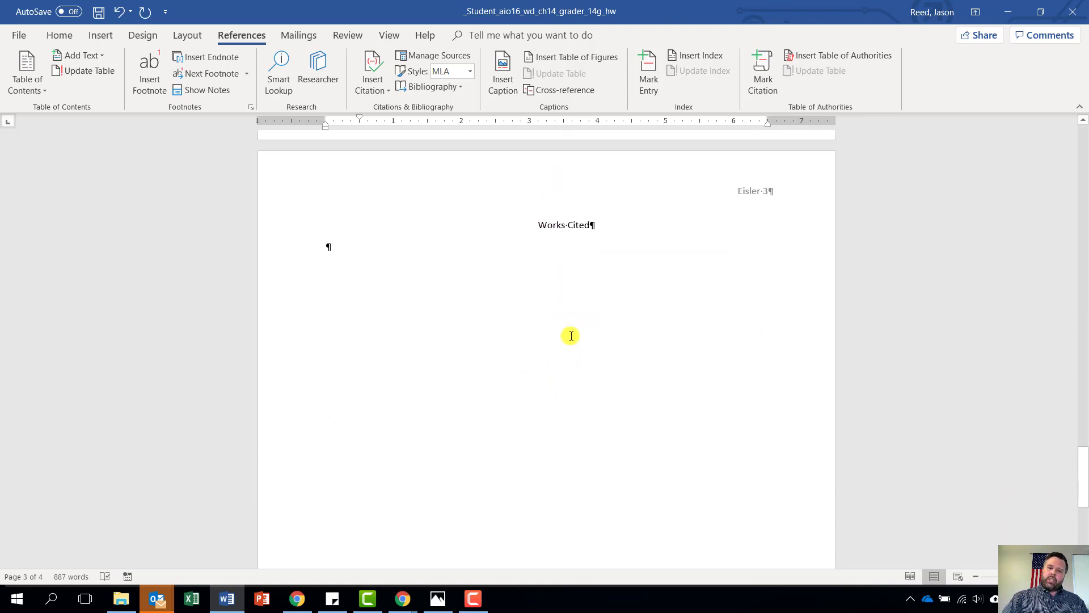
scroll(569, 337, down, 5)
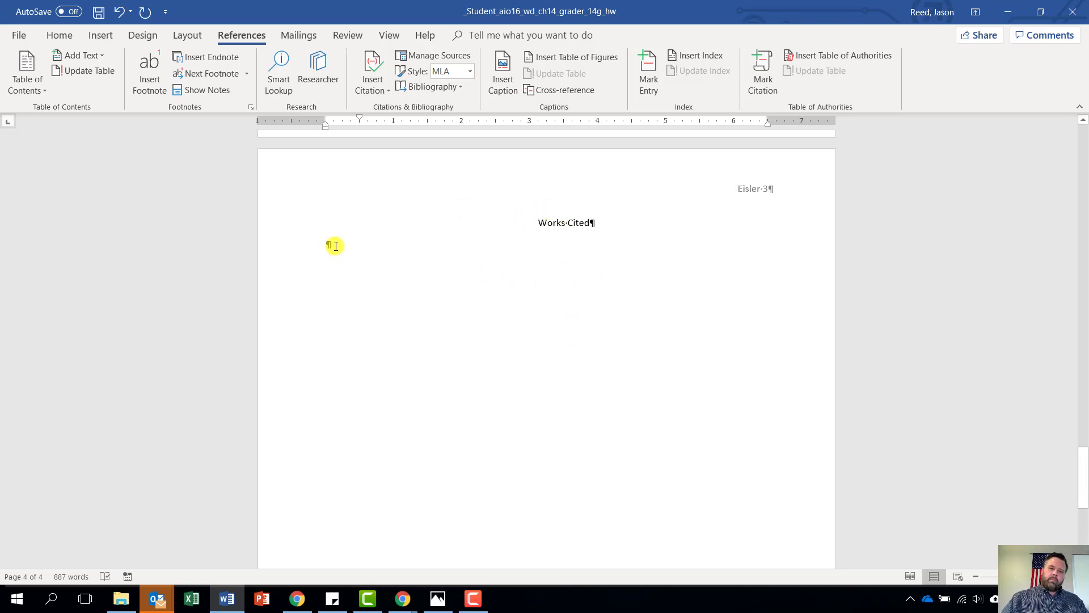
Insert a bibliography of the Saunders book and the 2008 web page below Works Cited
click(336, 246)
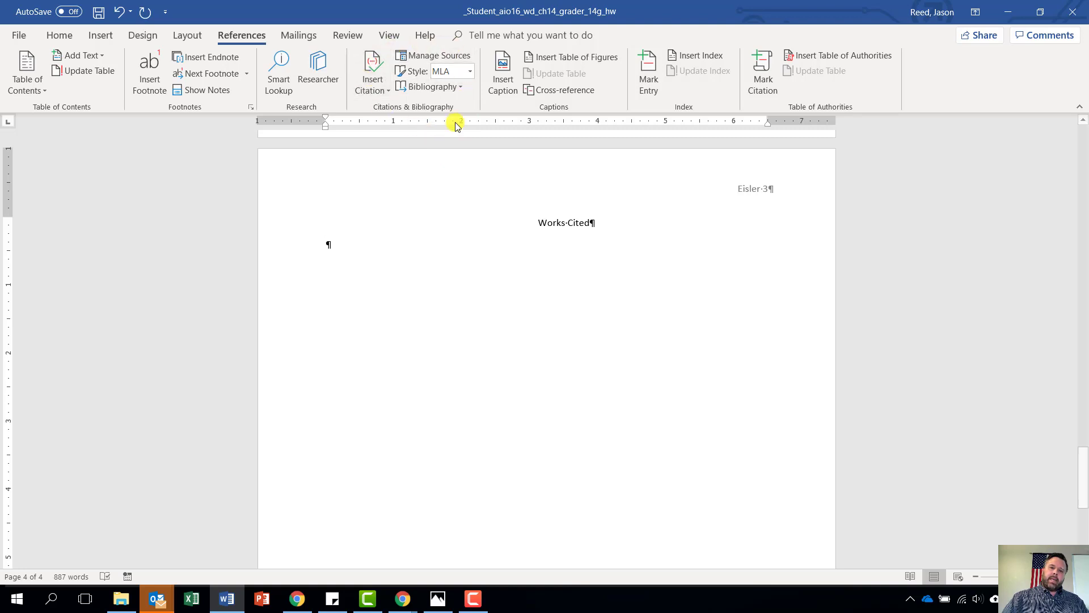
click(443, 91)
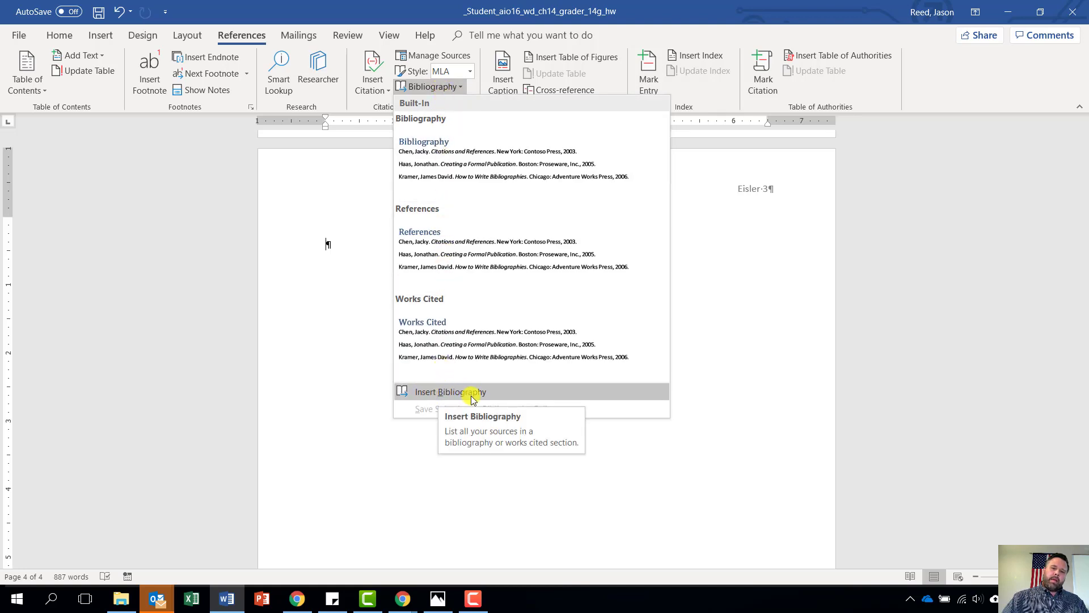
click(446, 394)
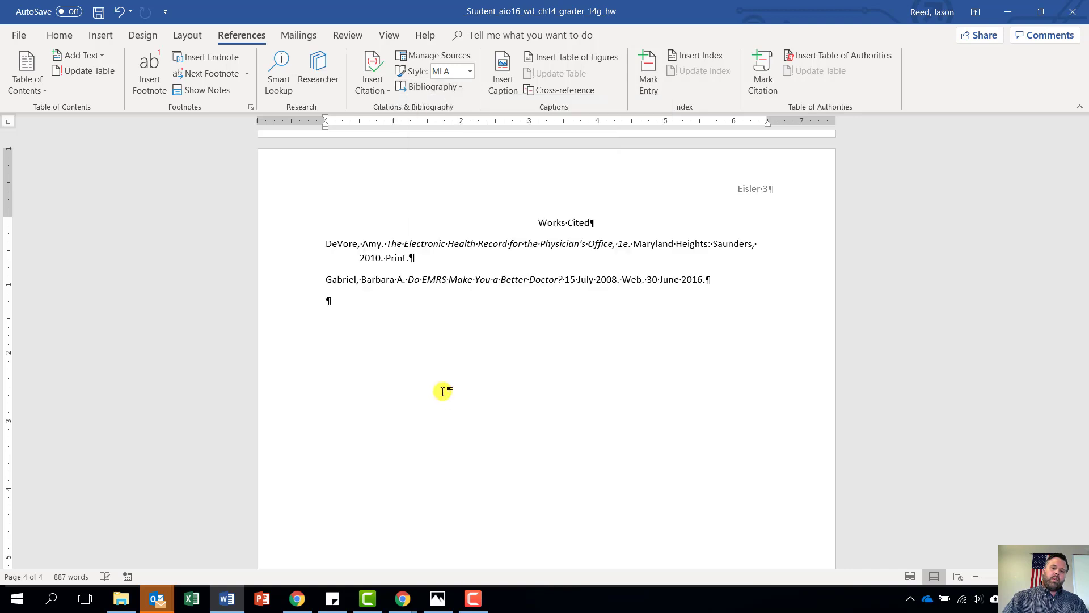
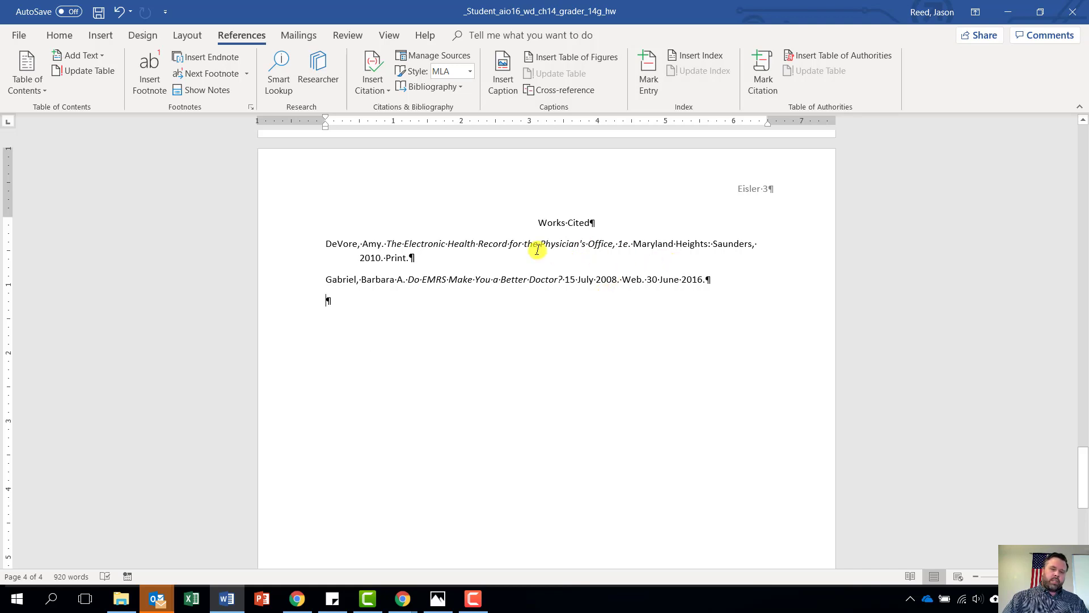
Save the corrected research paper and exit Word
click(98, 12)
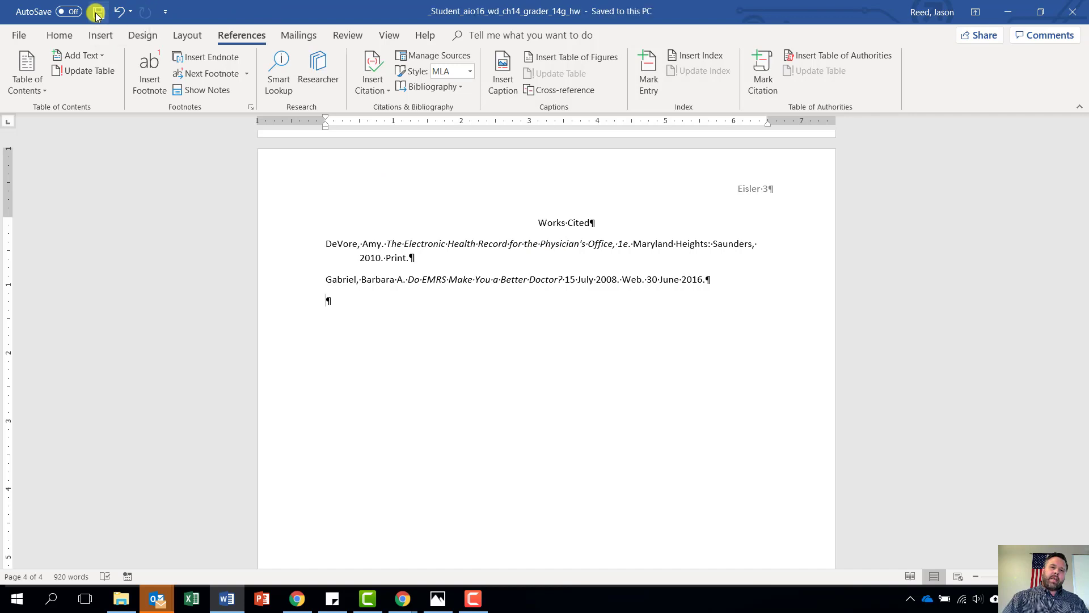
click(1076, 17)
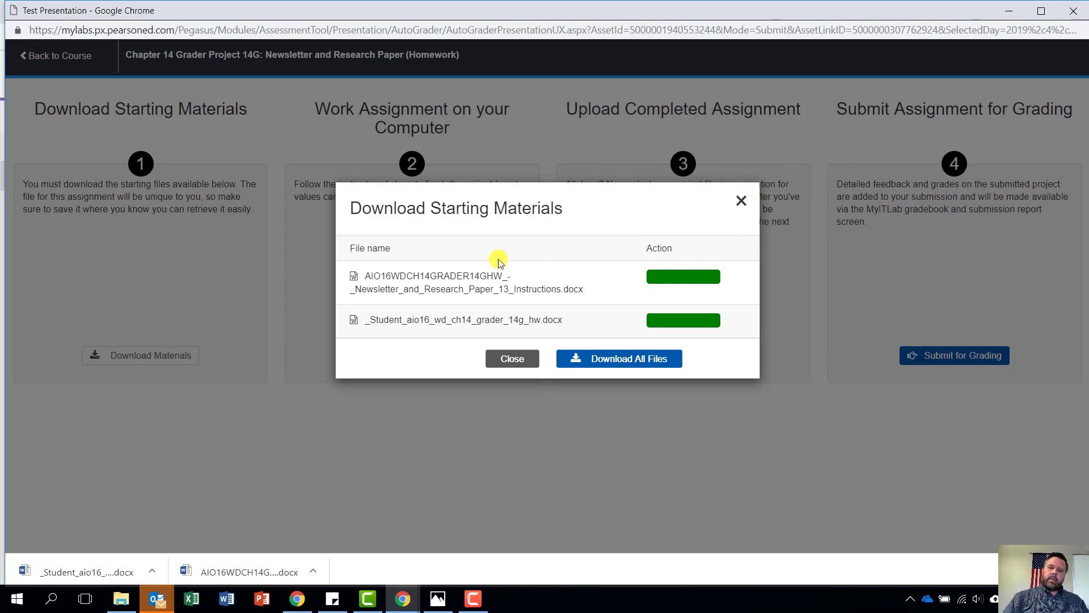
Dismiss the starting-materials list and choose the ch14 grader Word file for upload
click(497, 359)
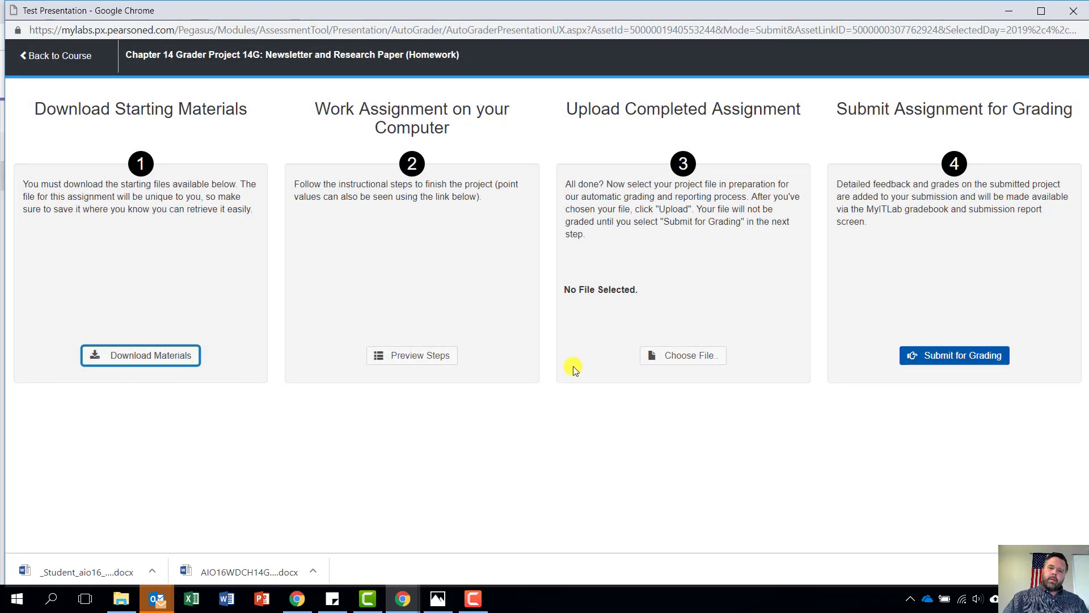
click(694, 357)
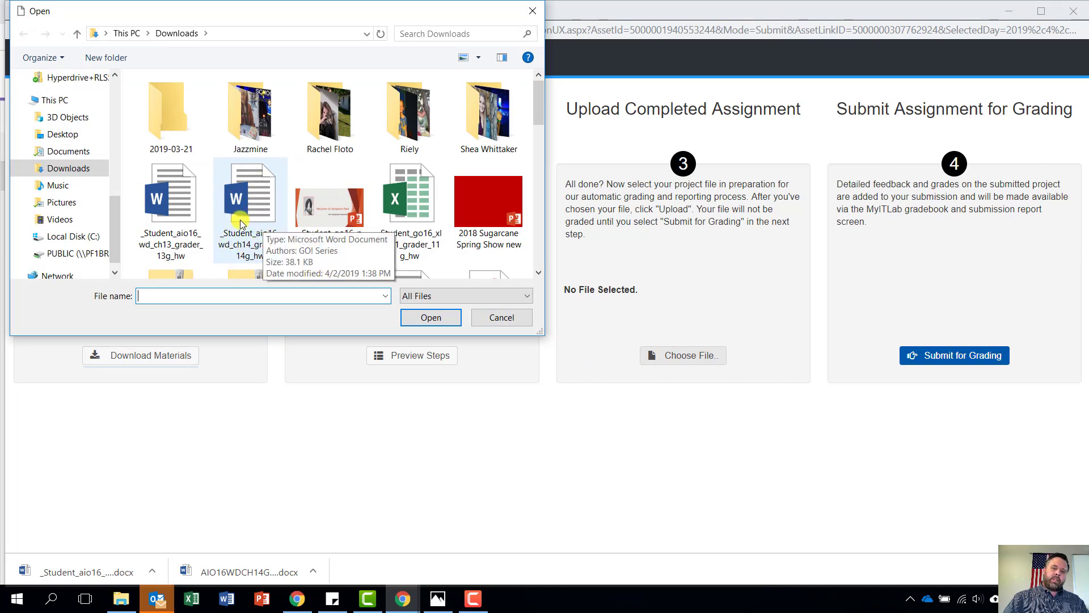
click(260, 220)
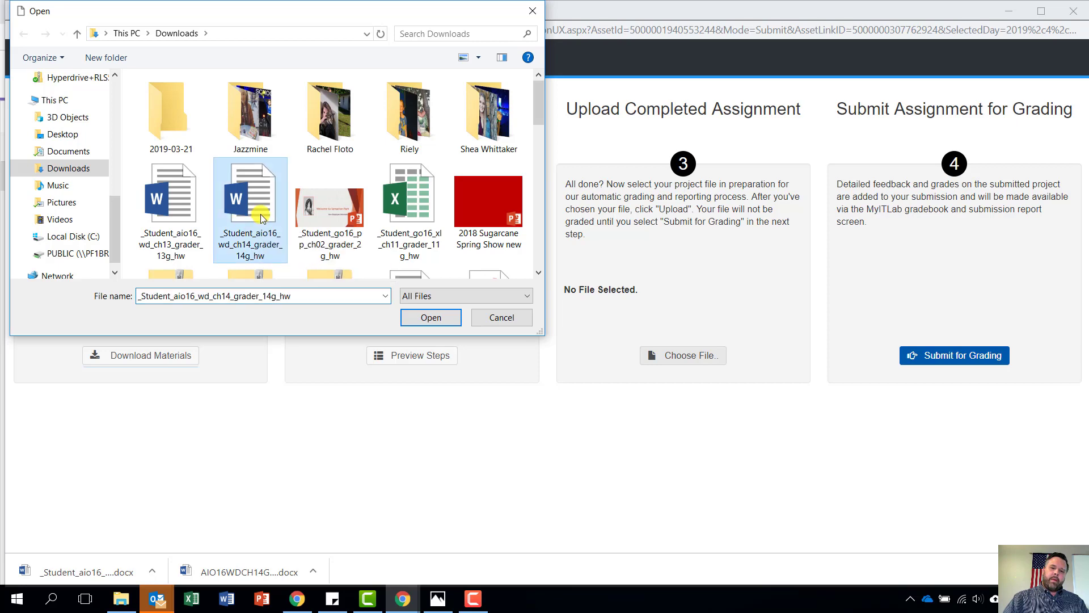
click(440, 319)
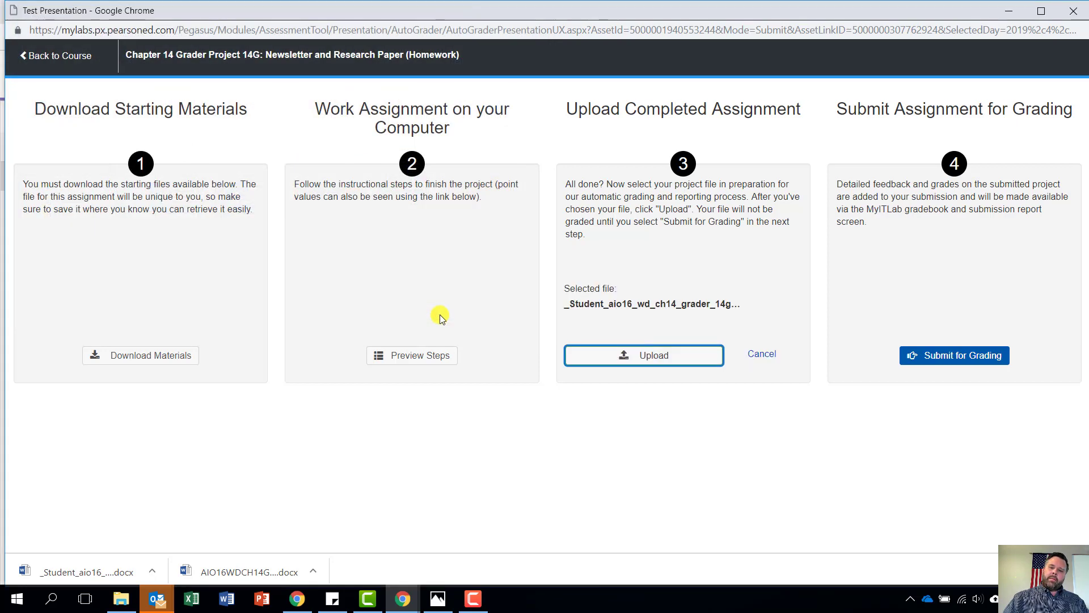
Upload the chosen file, submit it for grading, and close the assignment
click(651, 355)
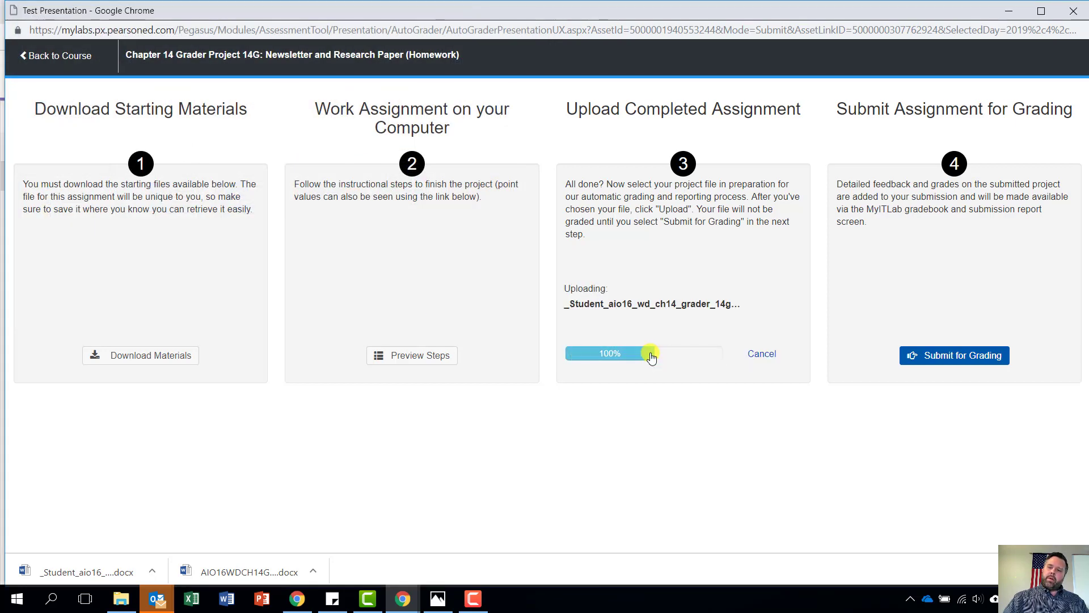
click(980, 357)
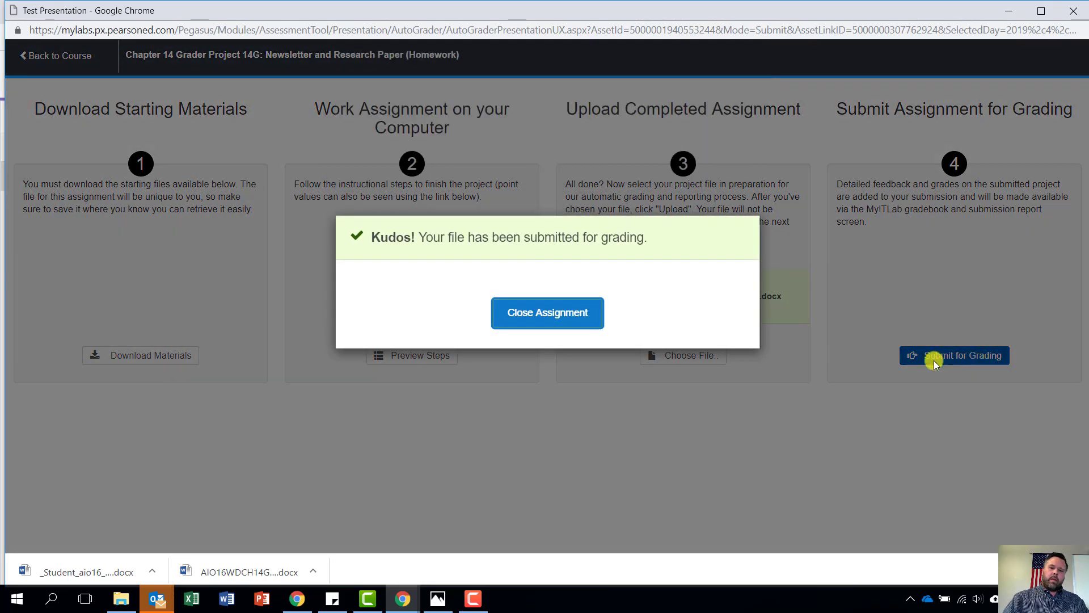
click(550, 323)
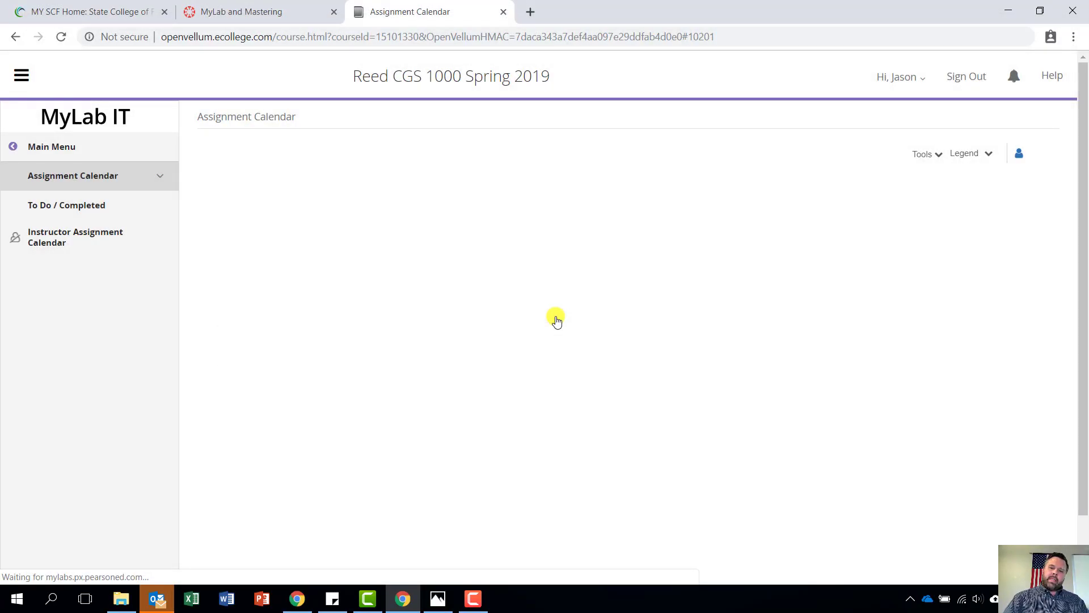
Open View Submissions for Grader Project 14G and show the 4/2/2019 attempt's 93% score card
scroll(616, 294, down, 2)
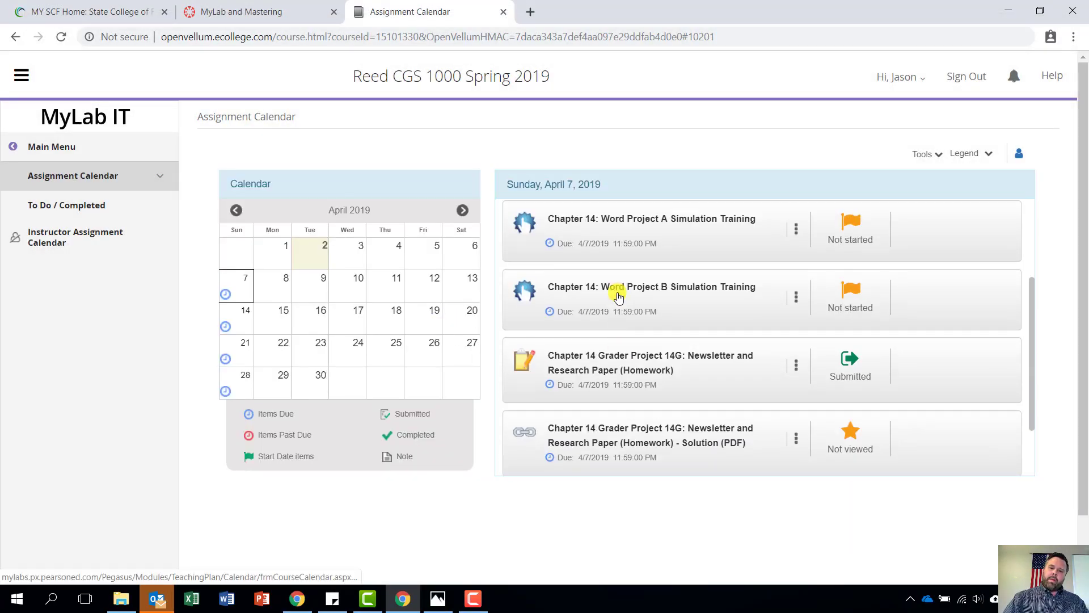
scroll(618, 296, down, 2)
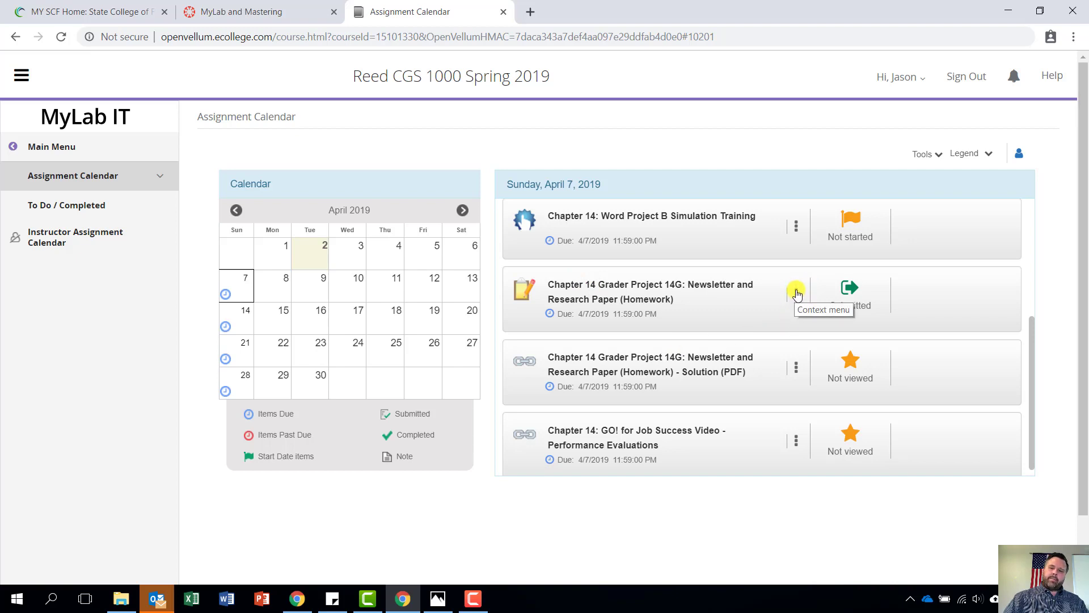
click(796, 294)
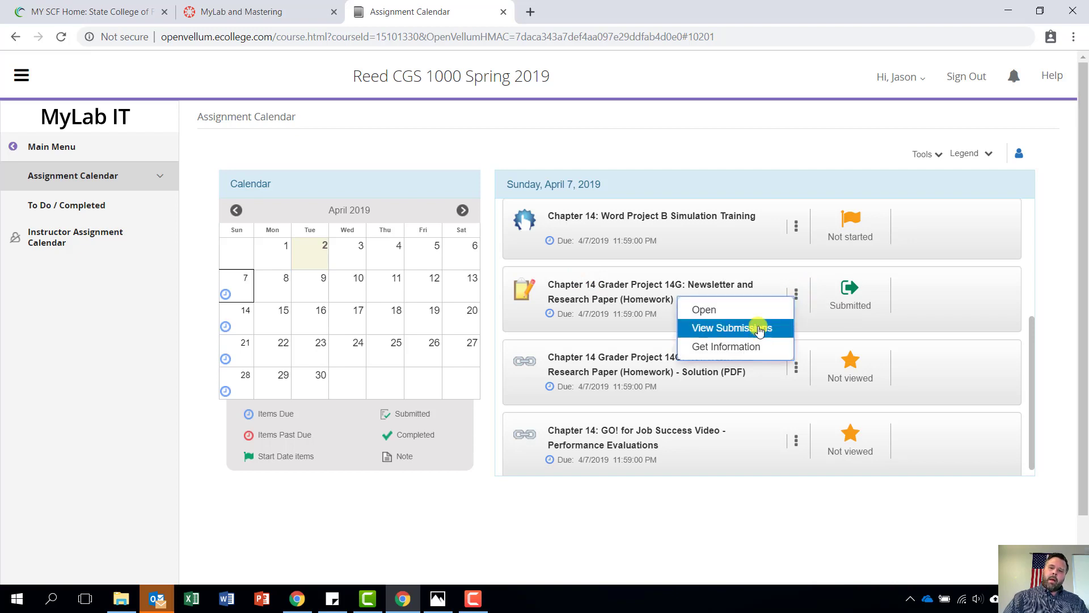
click(749, 327)
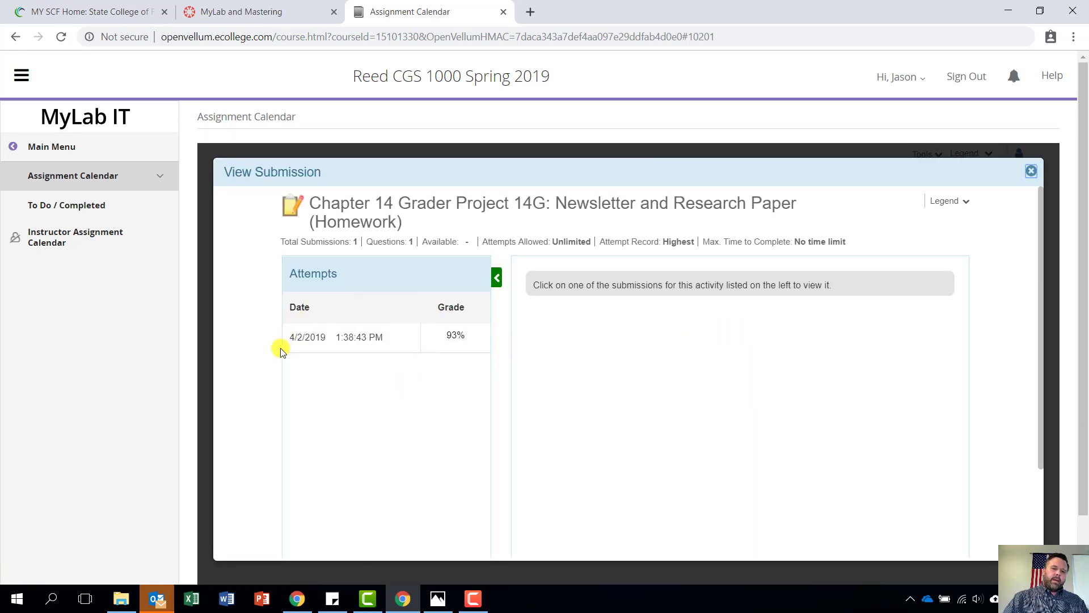
click(329, 345)
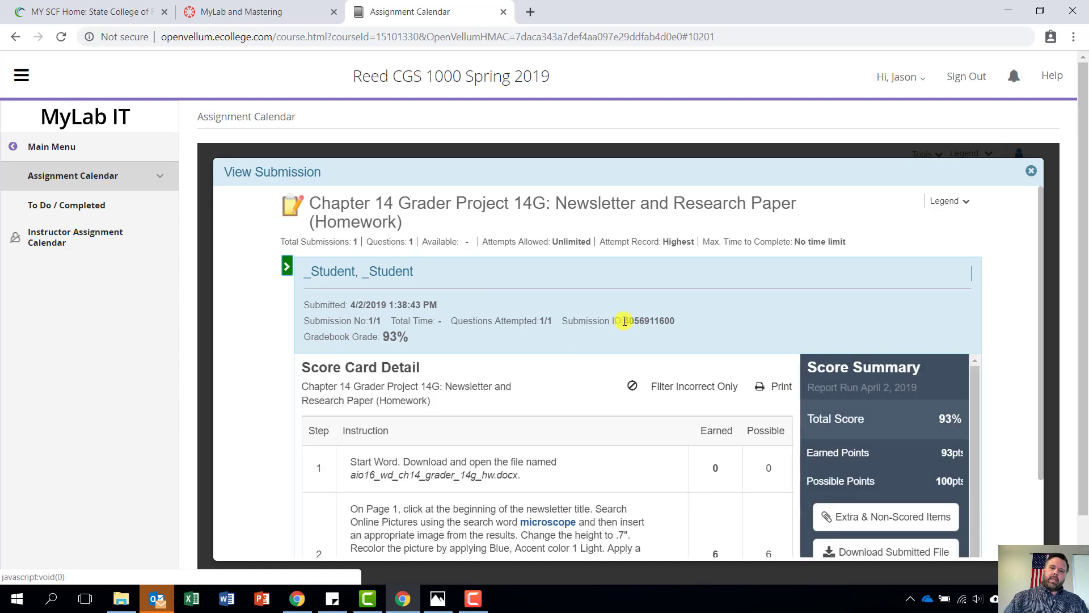
scroll(683, 406, down, 4)
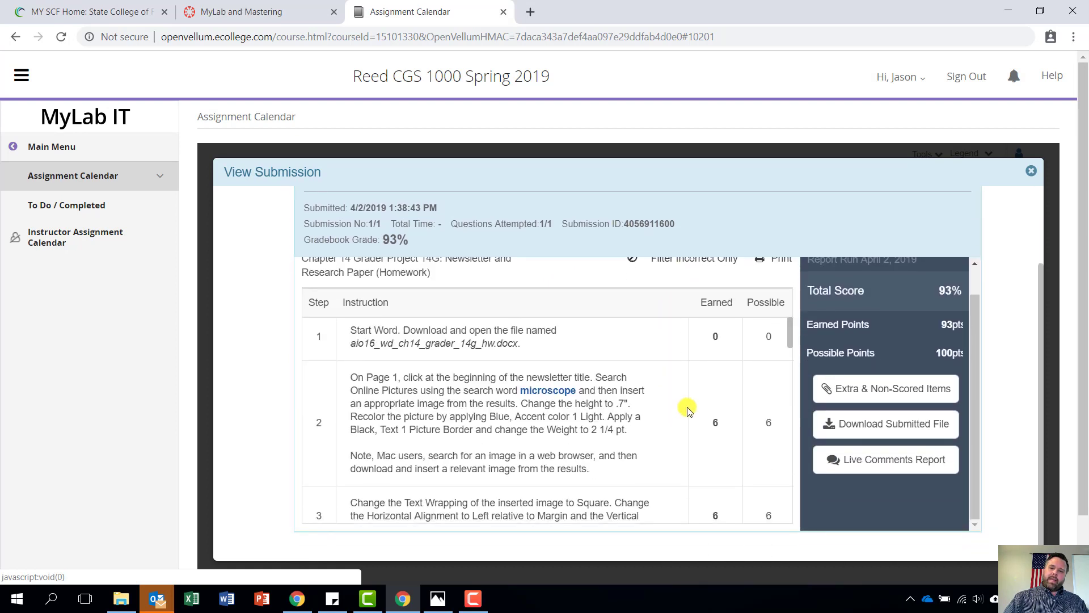
Expand step 7's feedback explaining the lost shadow-border point
scroll(687, 408, down, 6)
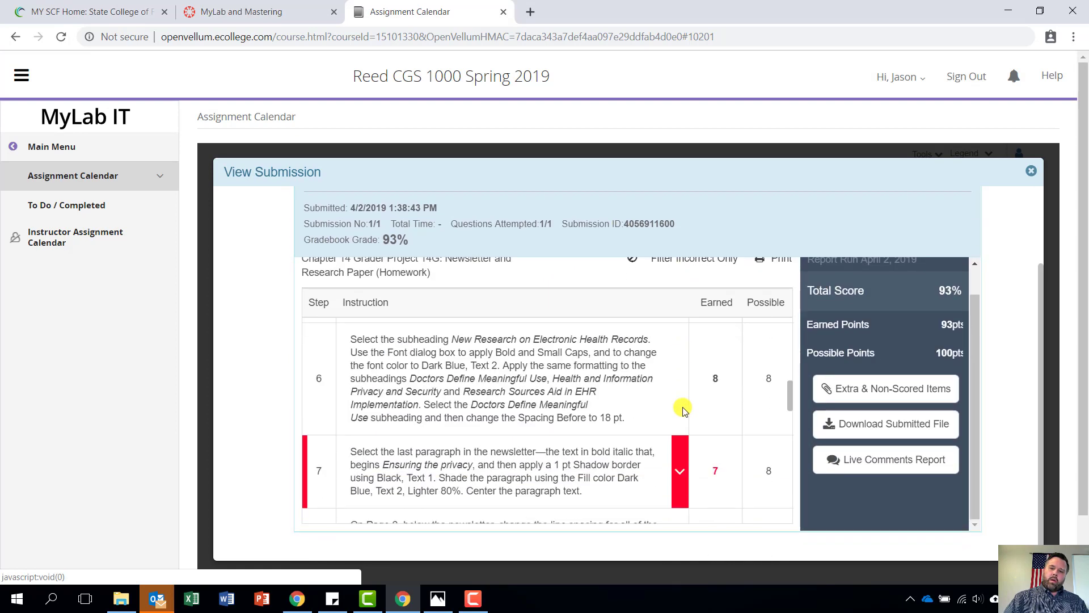
scroll(683, 409, down, 1)
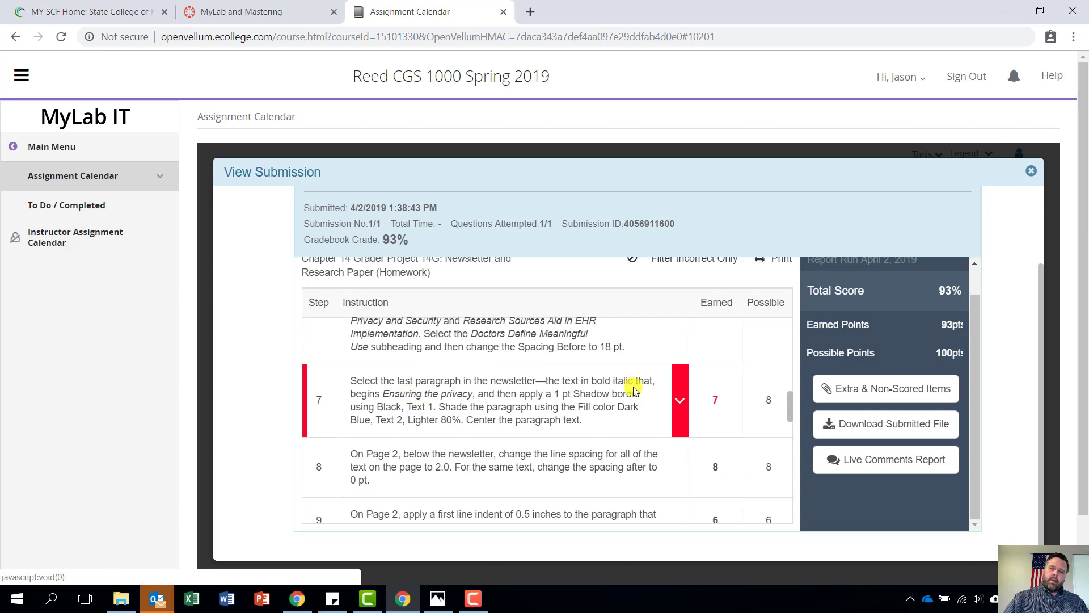
click(681, 404)
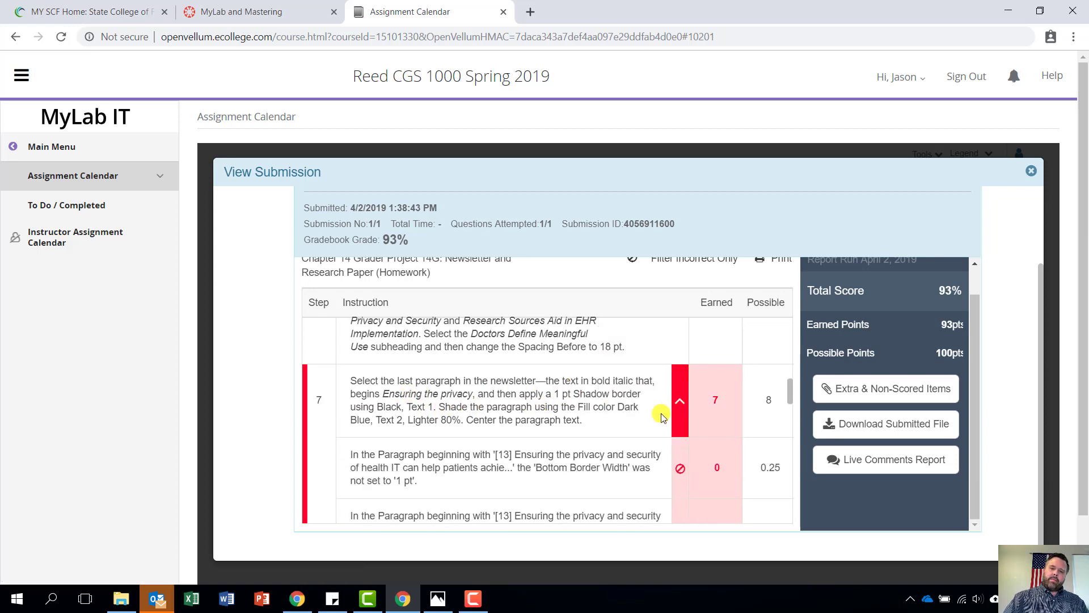
Expand step 14's DeVore page-number feedback, then launch Microsoft Word
scroll(652, 411, down, 2)
scroll(618, 401, up, 1)
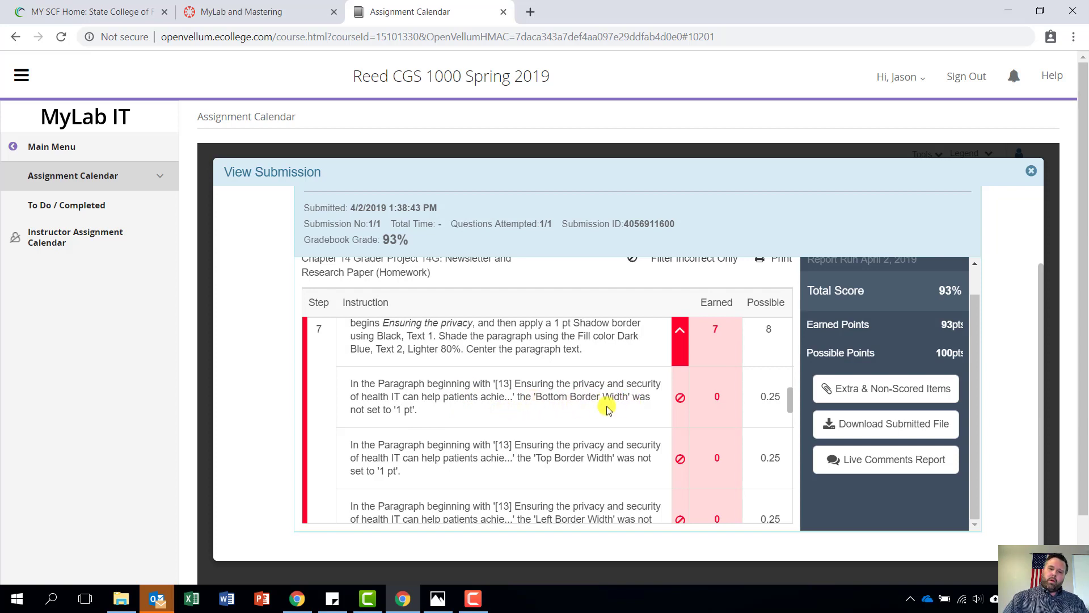
scroll(520, 432, up, 1)
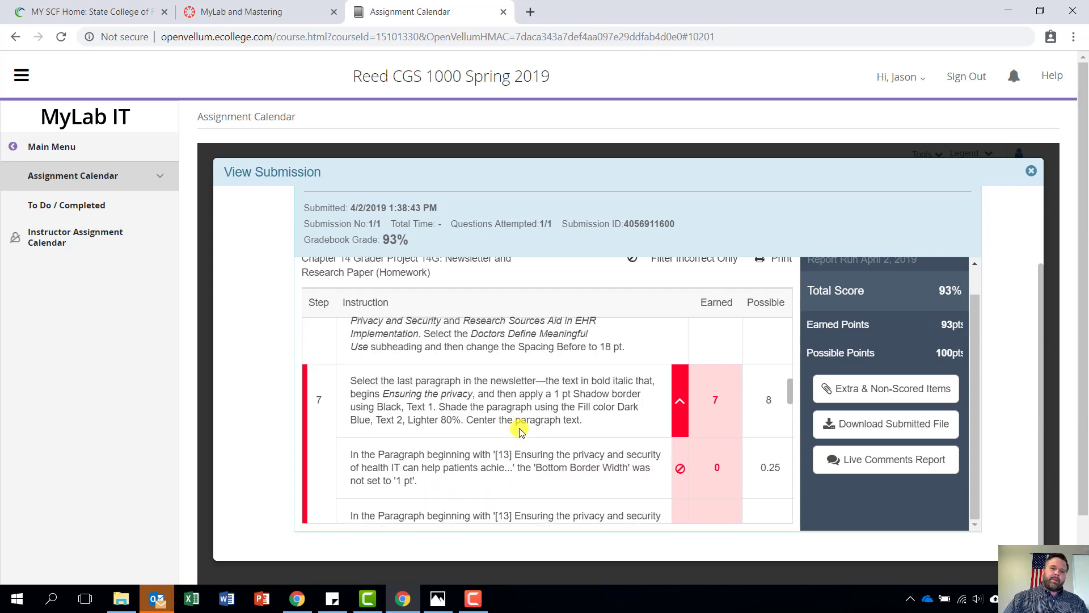
scroll(521, 432, down, 6)
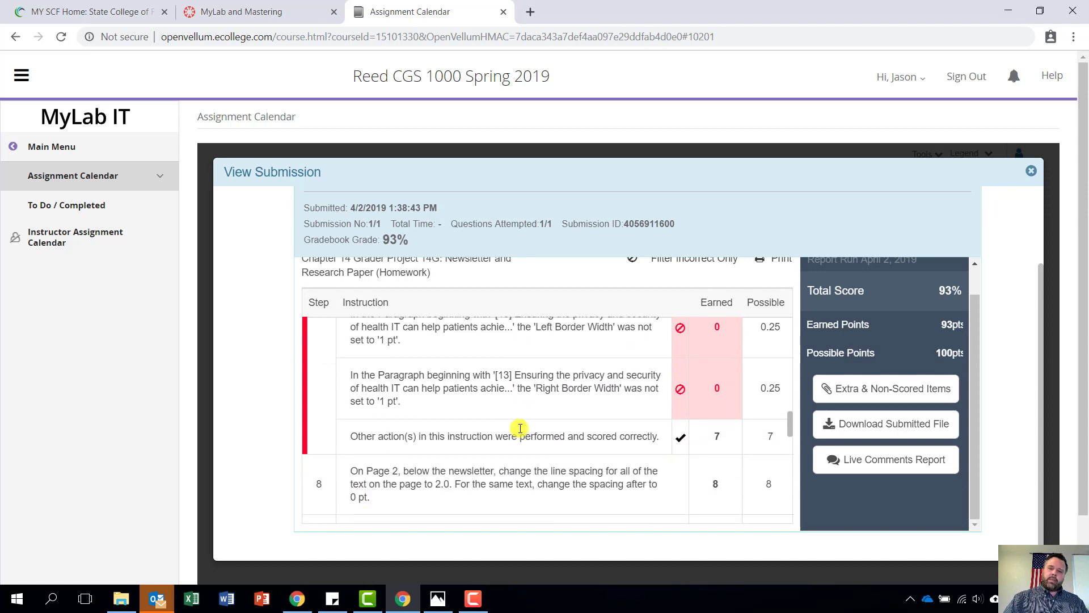
scroll(519, 427, down, 5)
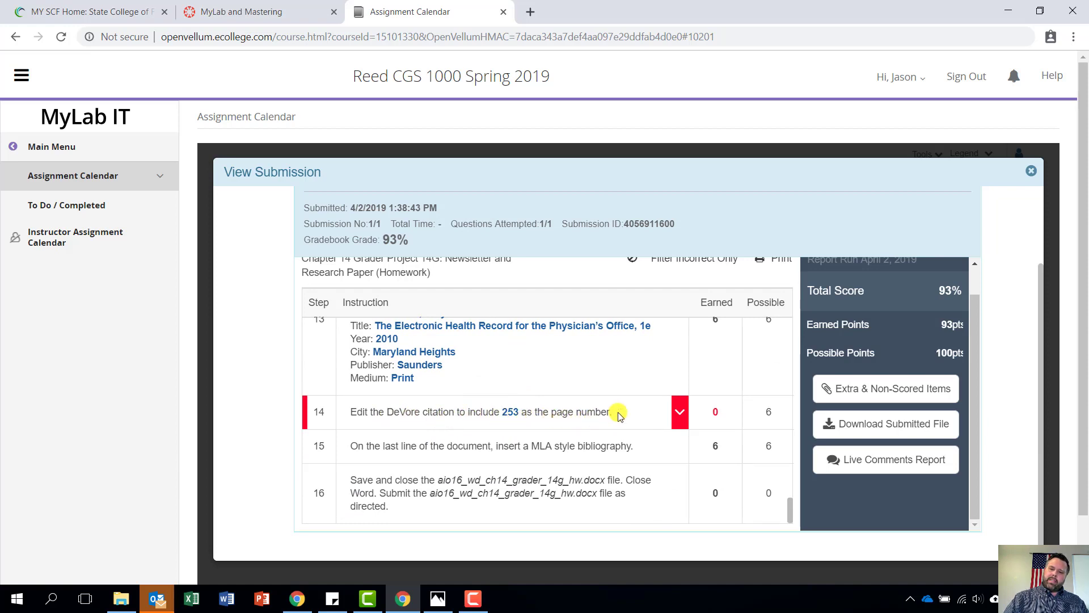
click(680, 416)
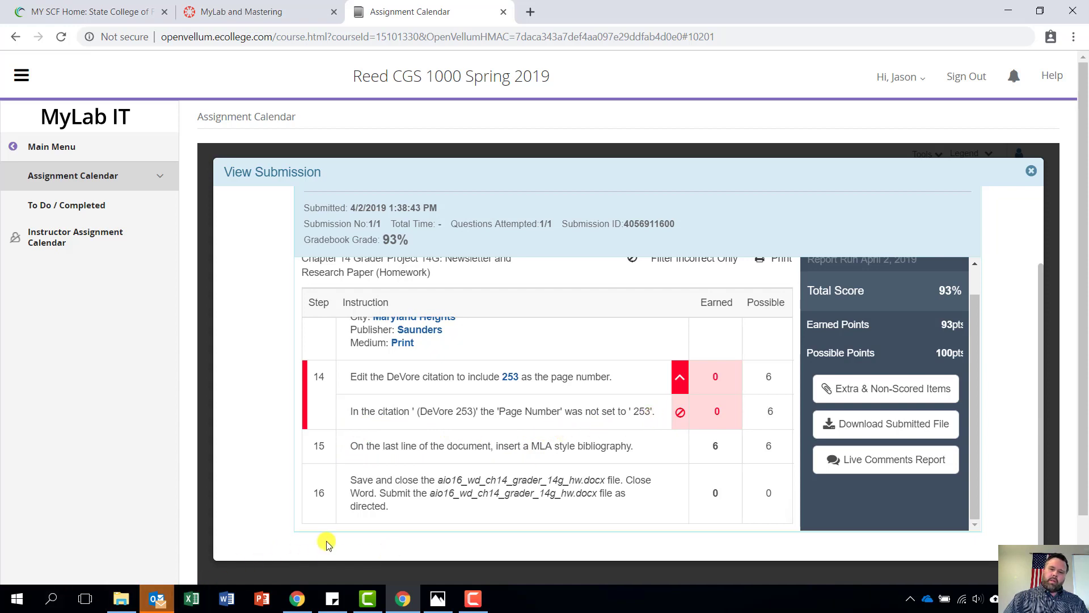
click(229, 601)
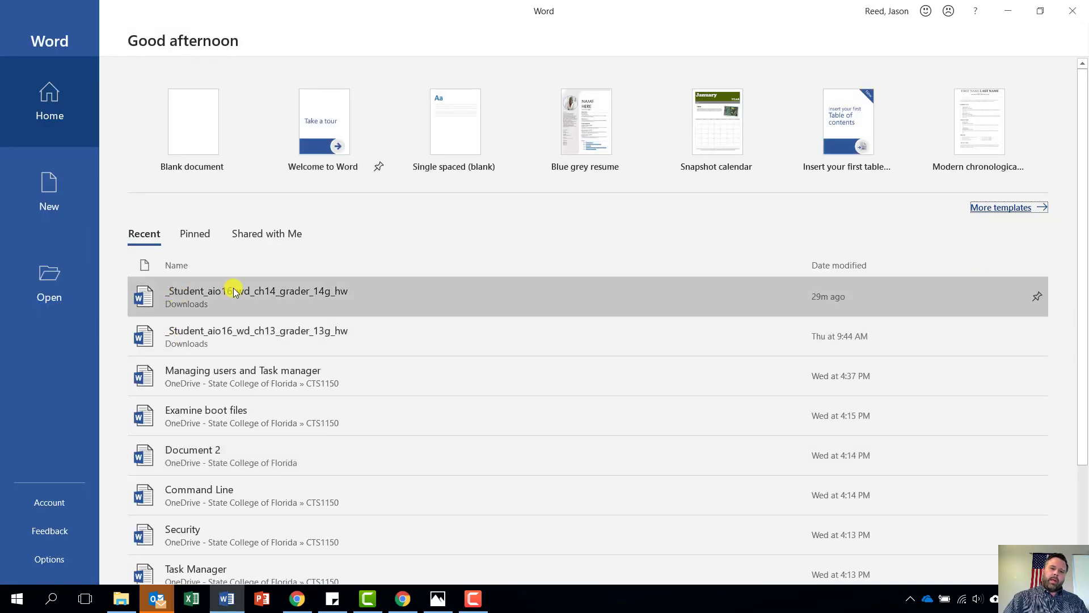
Open _Student_aio16_wd_ch14_grader_14g_hw from Word's recent files and scroll to the (DeVore 243) citation
click(233, 288)
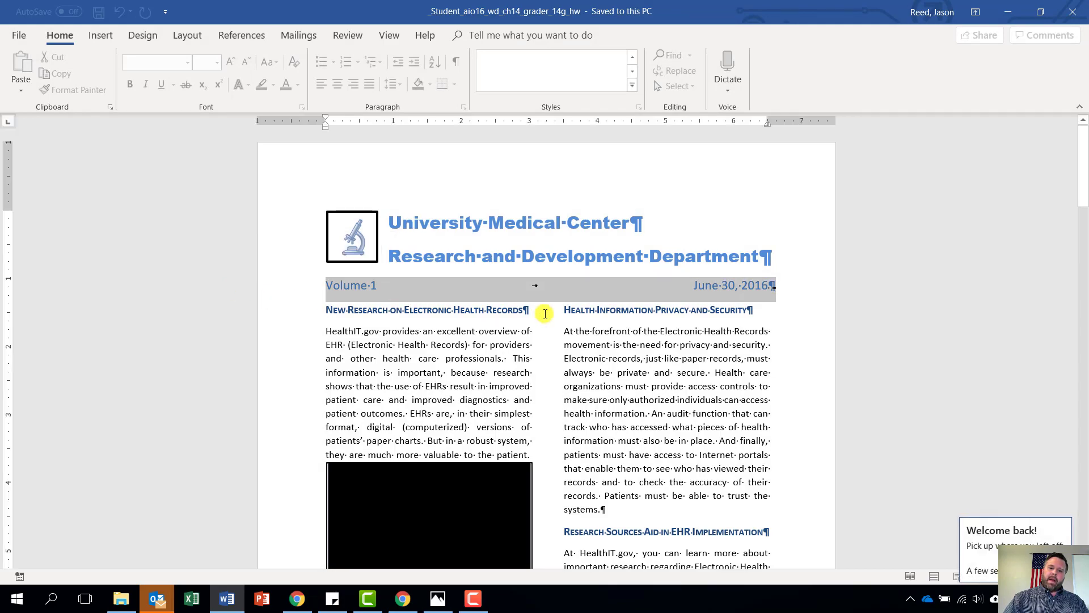
scroll(605, 366, down, 20)
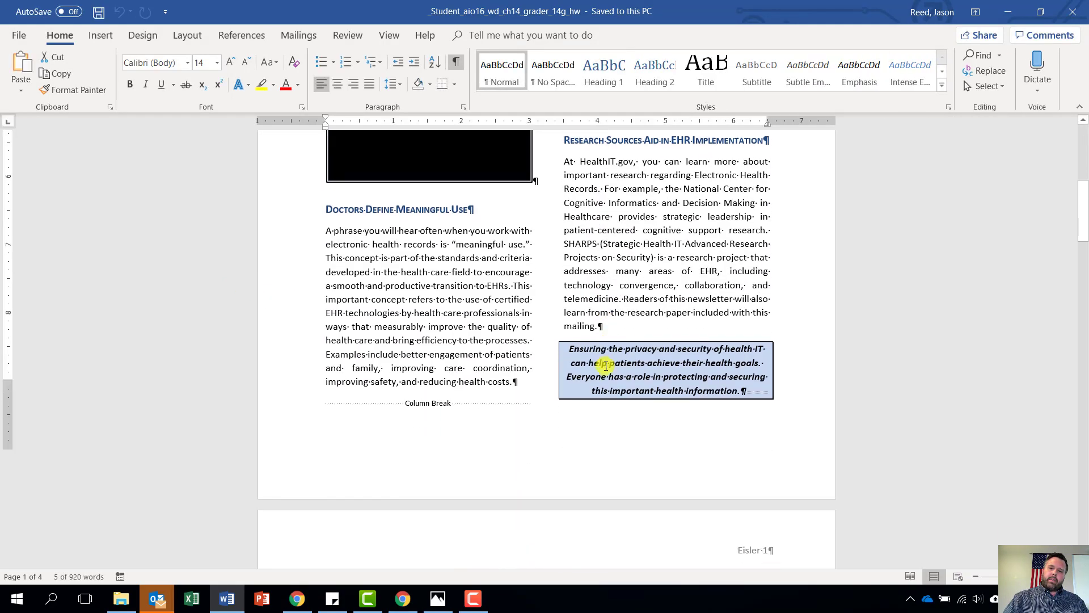
scroll(606, 366, down, 10)
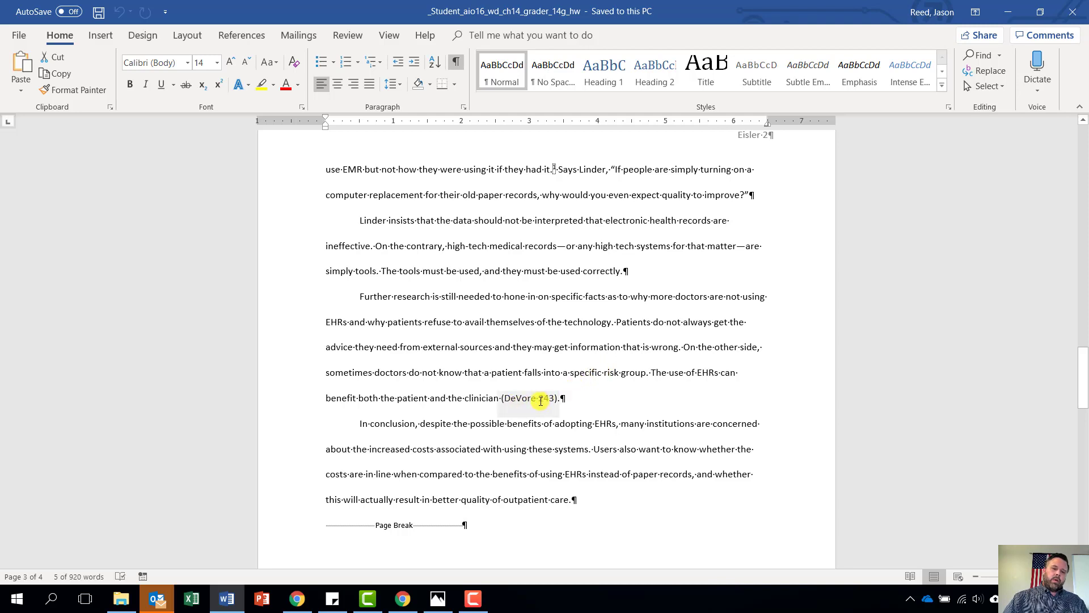
Edit the (DeVore 243) citation so its Pages field reads 253
right_click(541, 401)
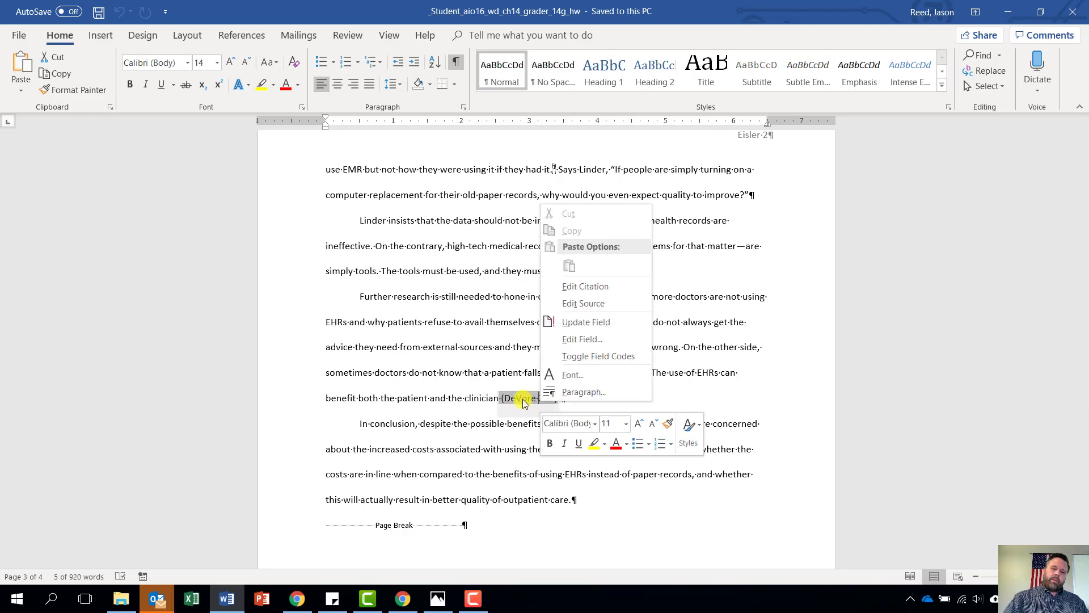
click(587, 286)
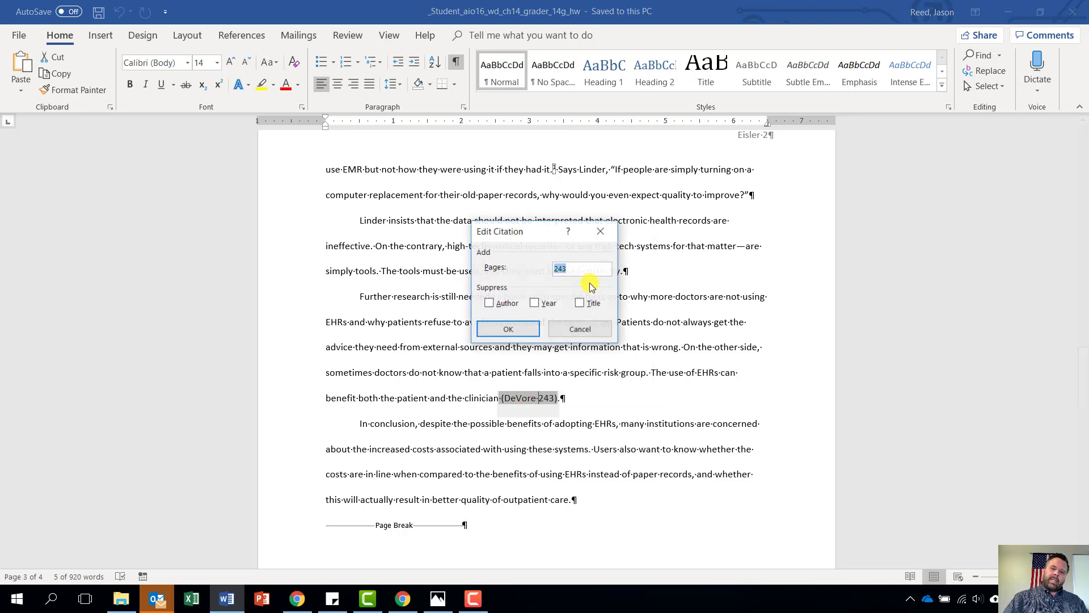
click(565, 269)
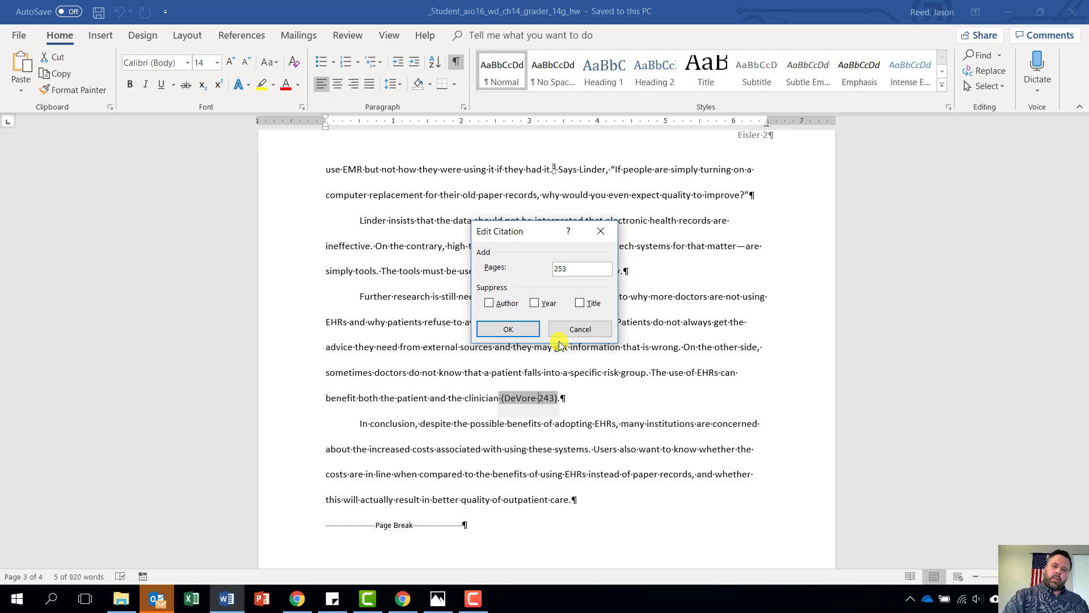
click(508, 331)
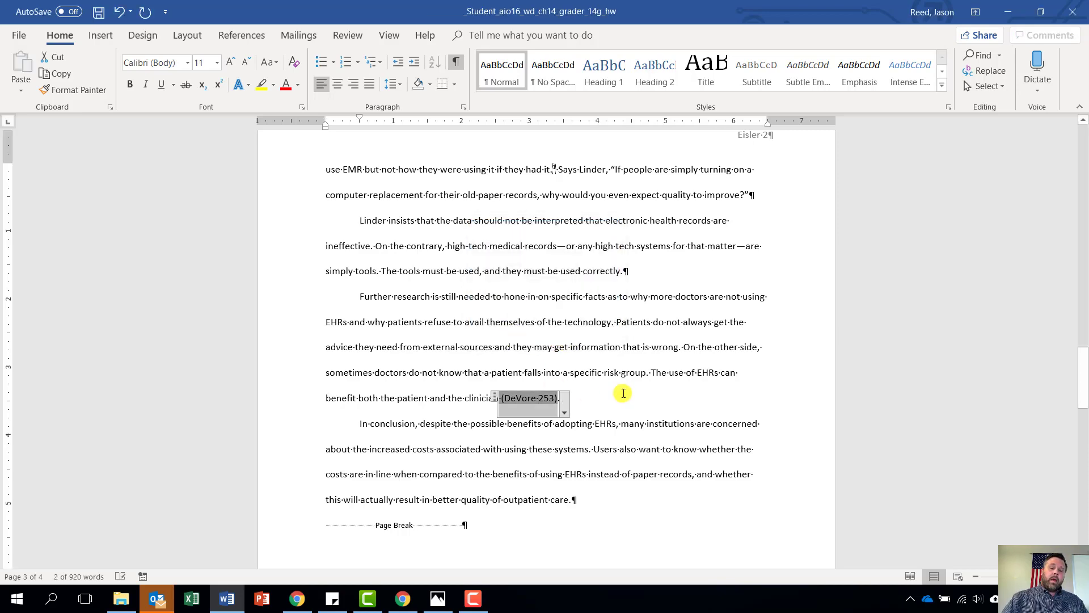
scroll(623, 391, up, 15)
scroll(623, 391, up, 10)
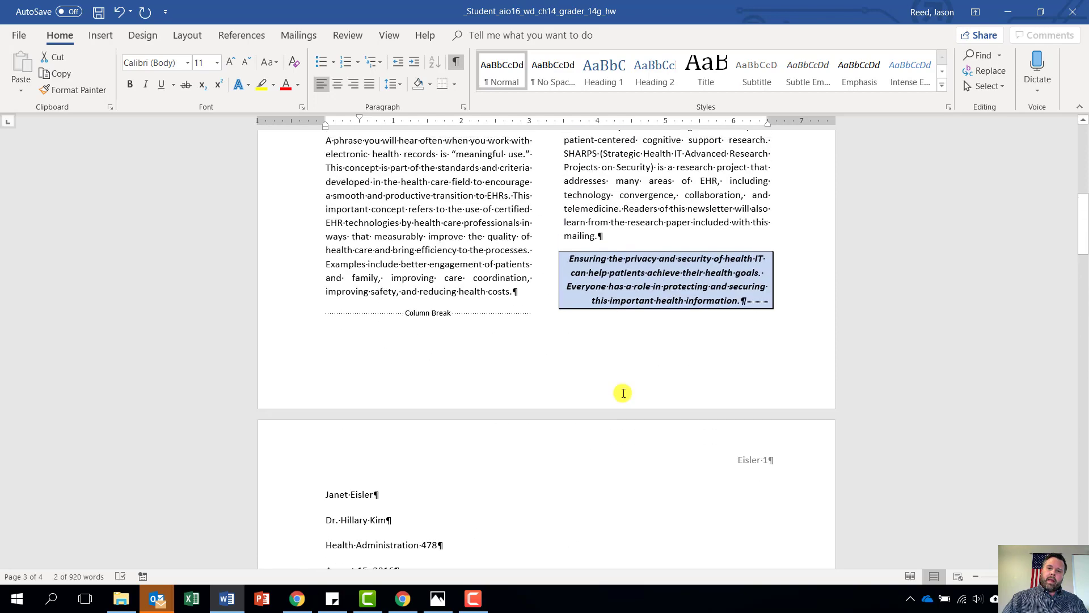
scroll(658, 400, down, 4)
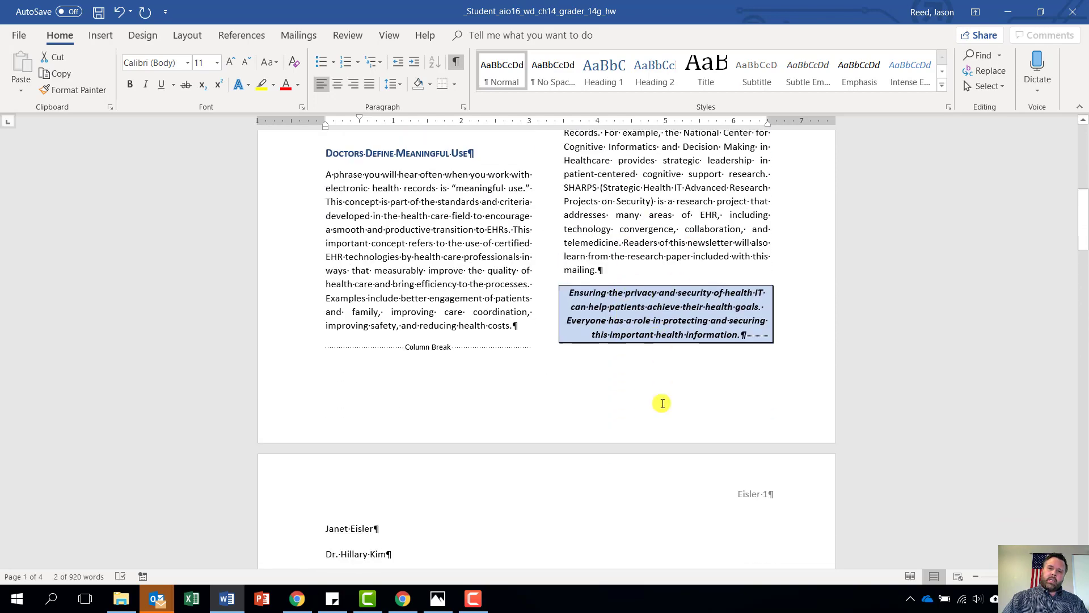
click(402, 598)
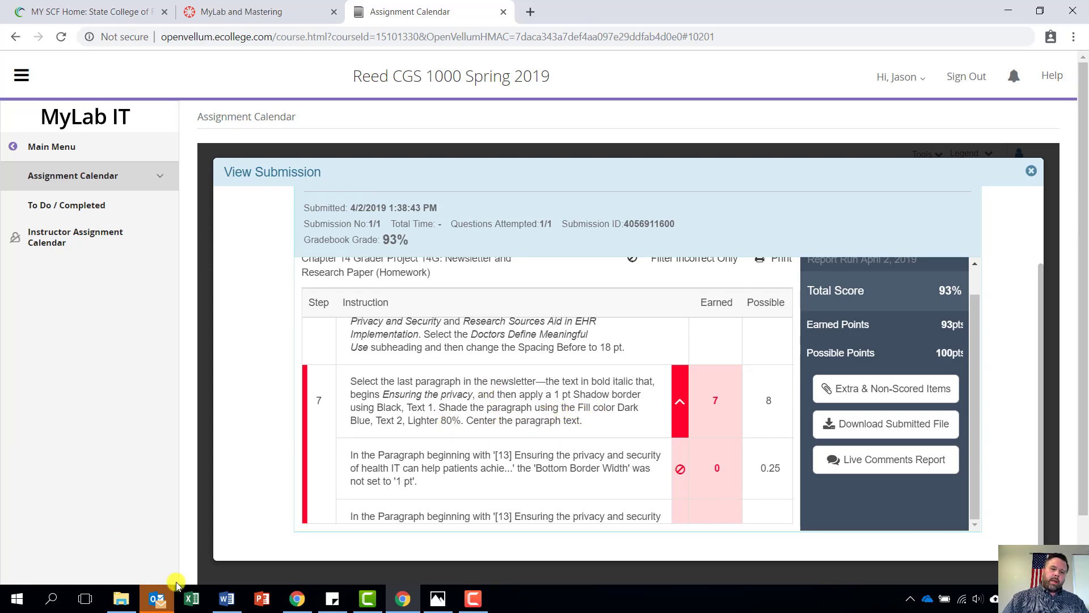
click(225, 600)
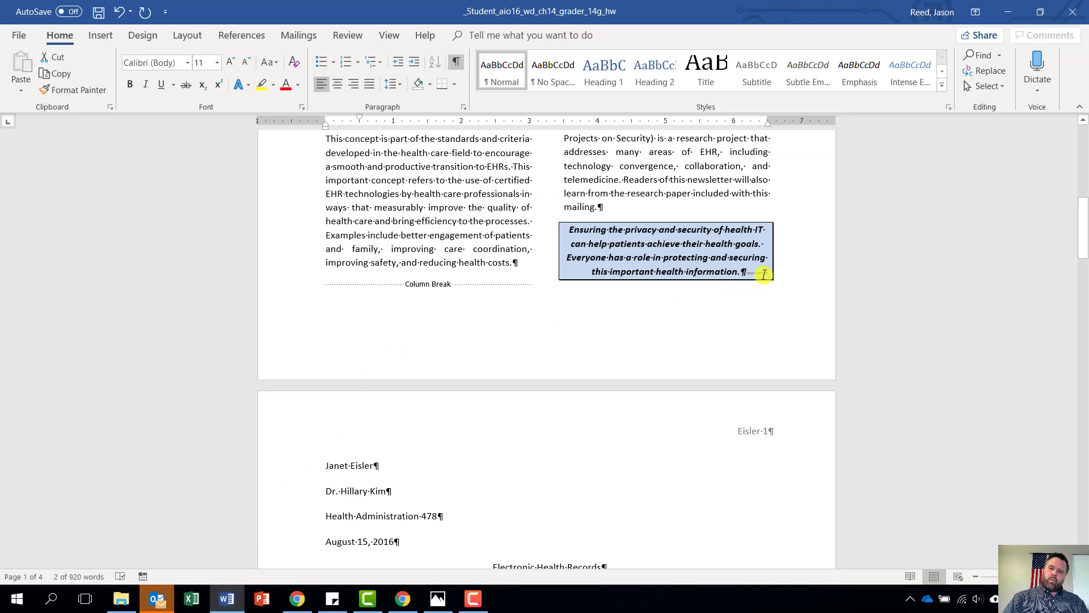
Set the closing 'Ensuring the privacy' paragraph's shadow border to 1 pt, then save and exit Word
drag(752, 273, 570, 231)
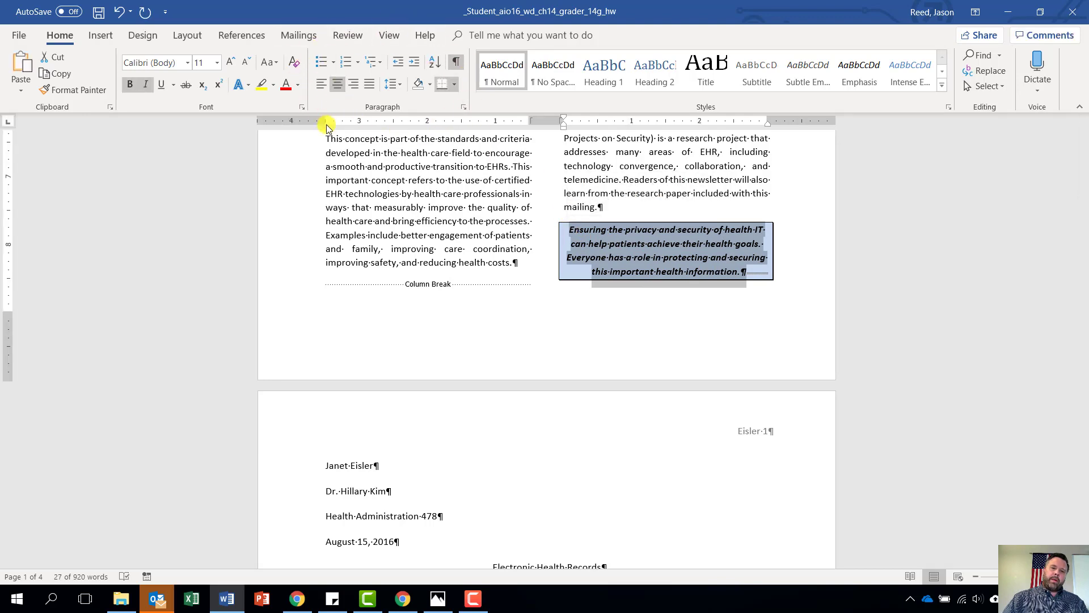
click(455, 85)
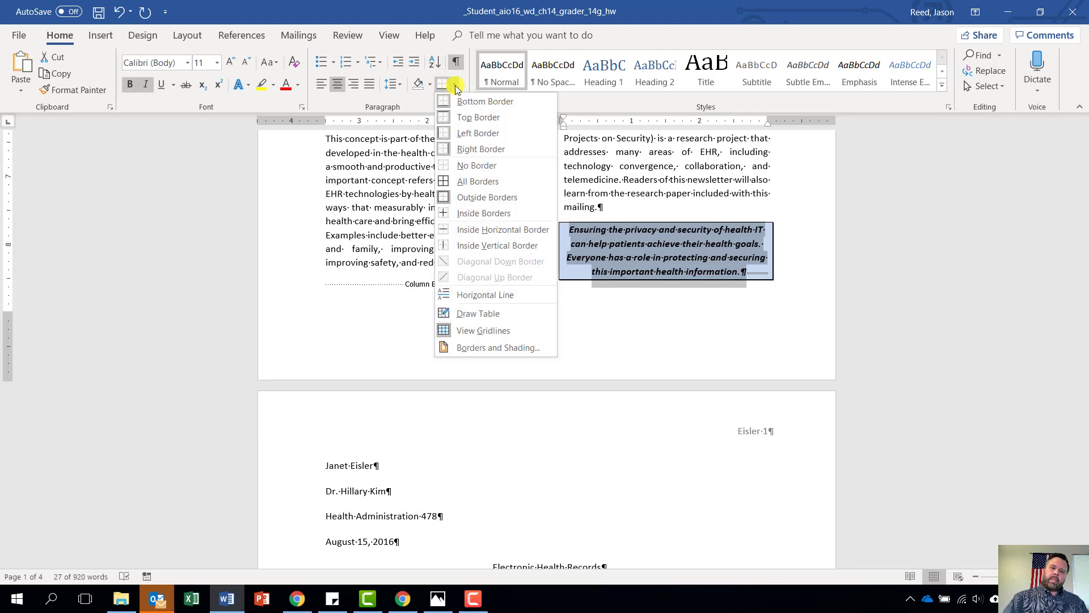
click(467, 348)
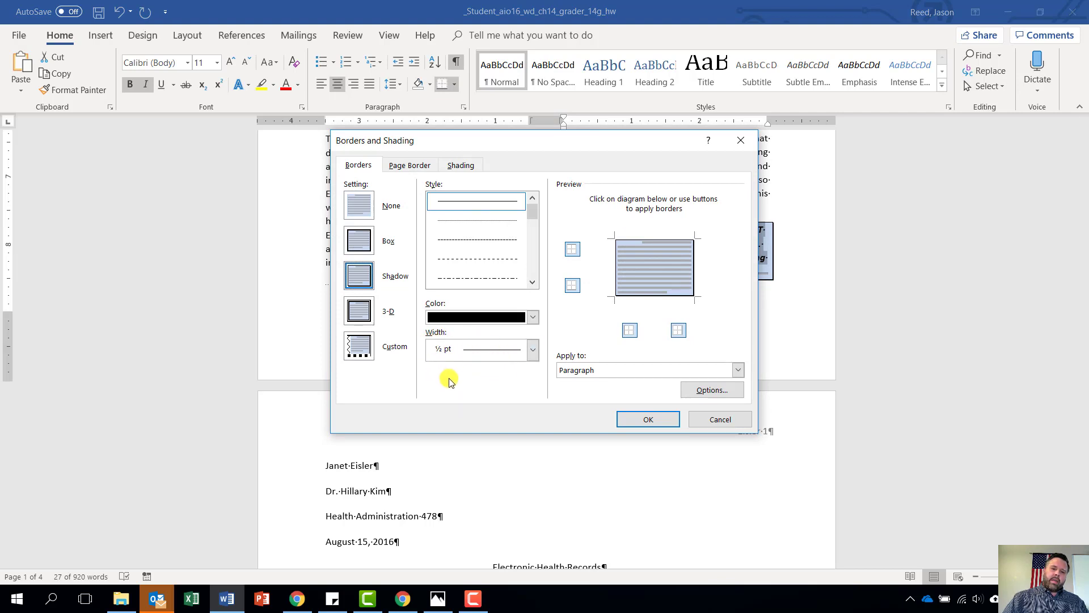
click(533, 349)
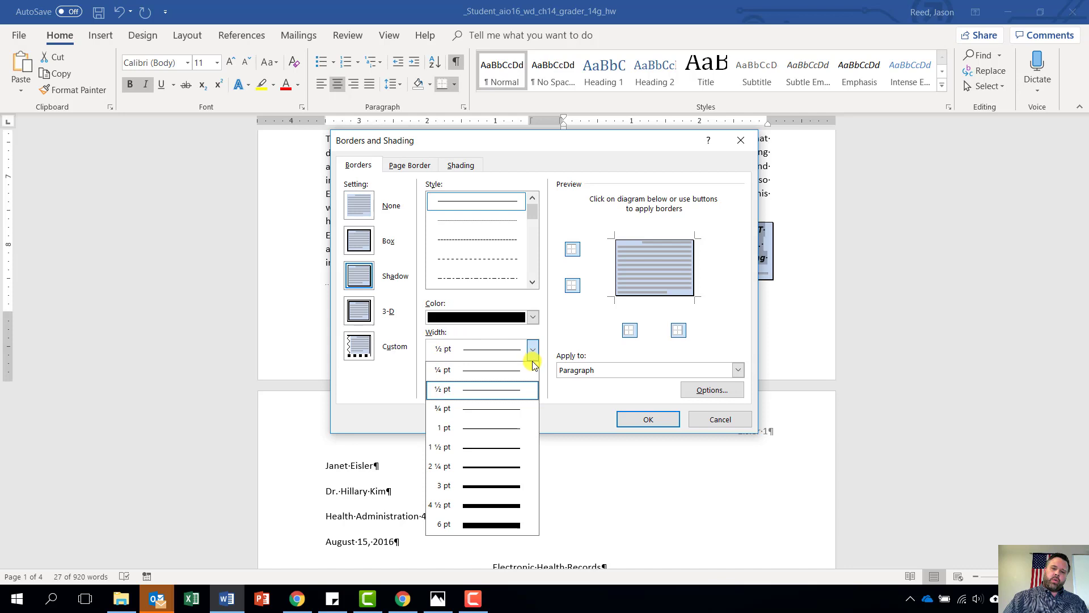
click(493, 430)
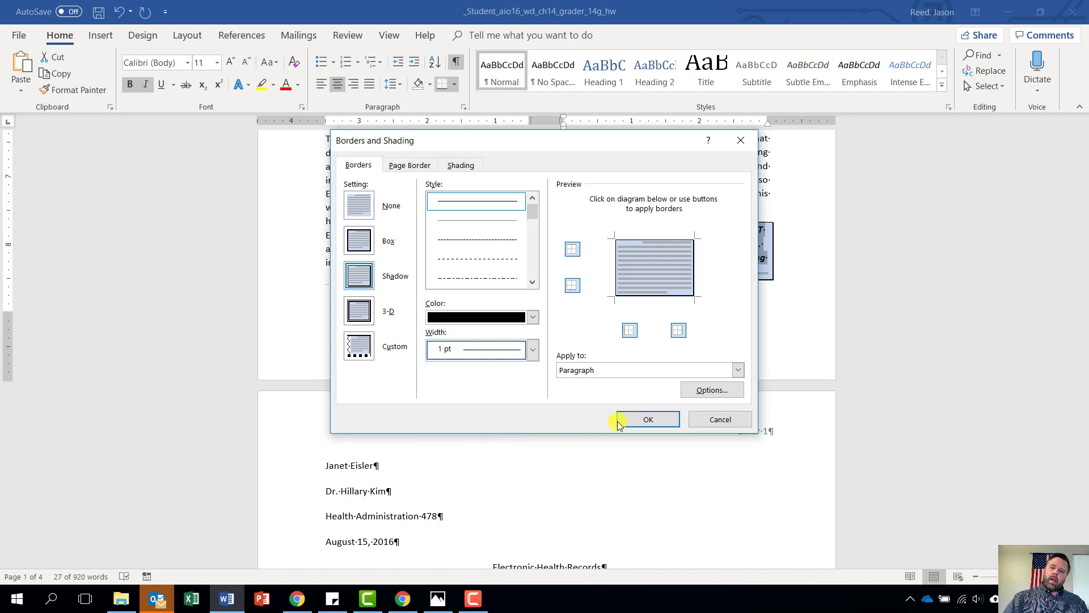
click(649, 419)
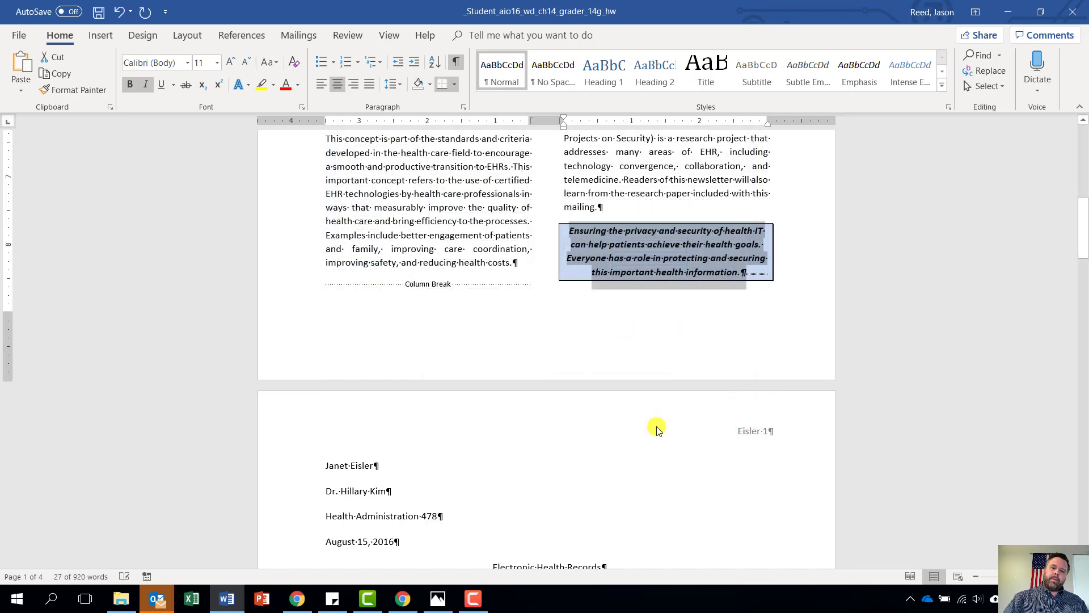
click(99, 11)
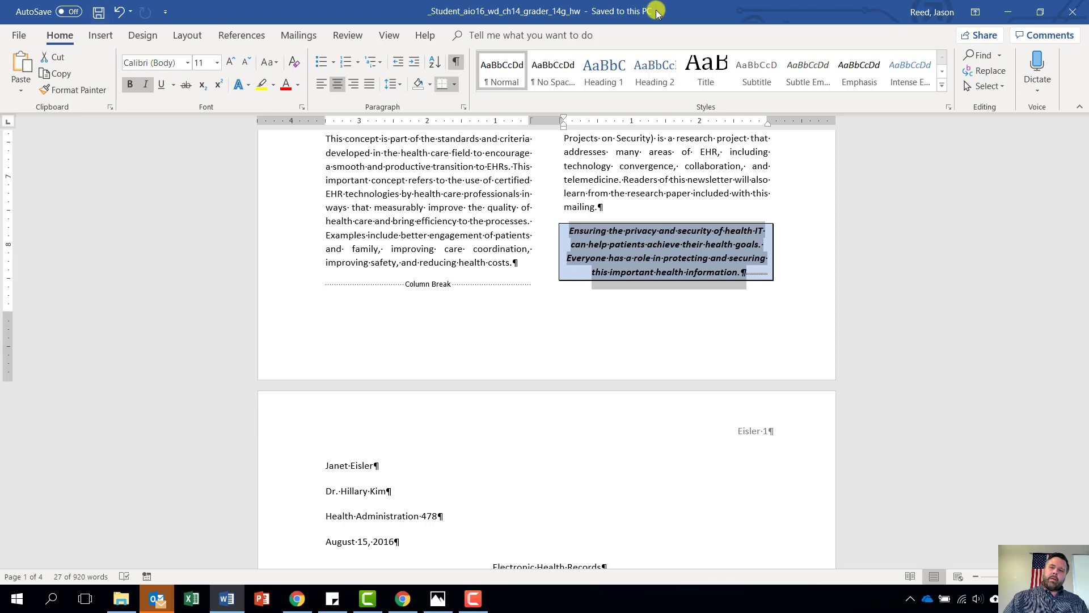
click(1071, 12)
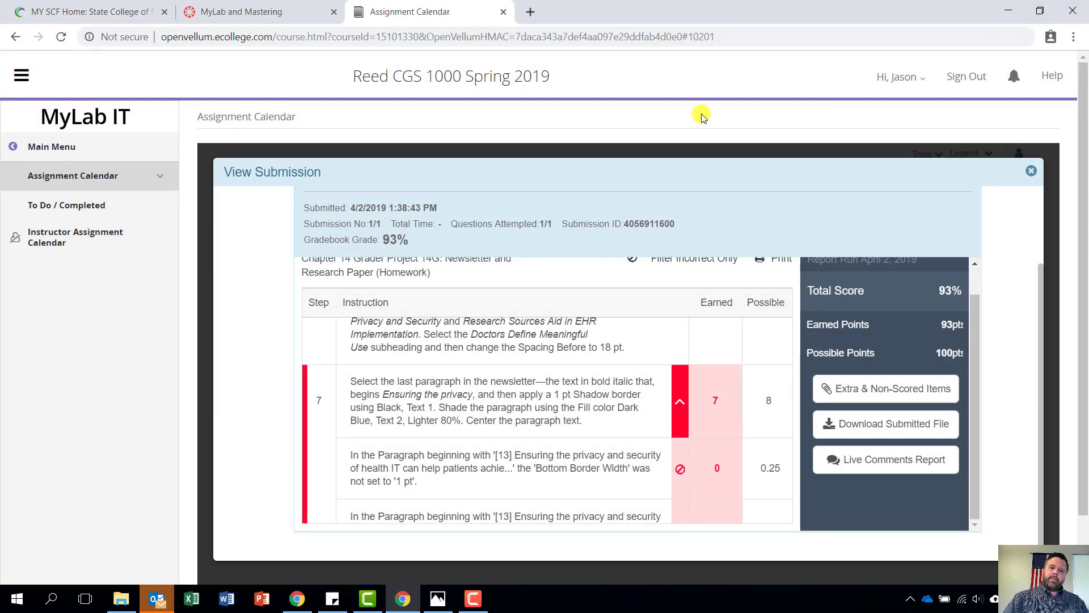
Close the submission feedback window and open the Chapter 14 Grader Project 14G assignment
click(1031, 171)
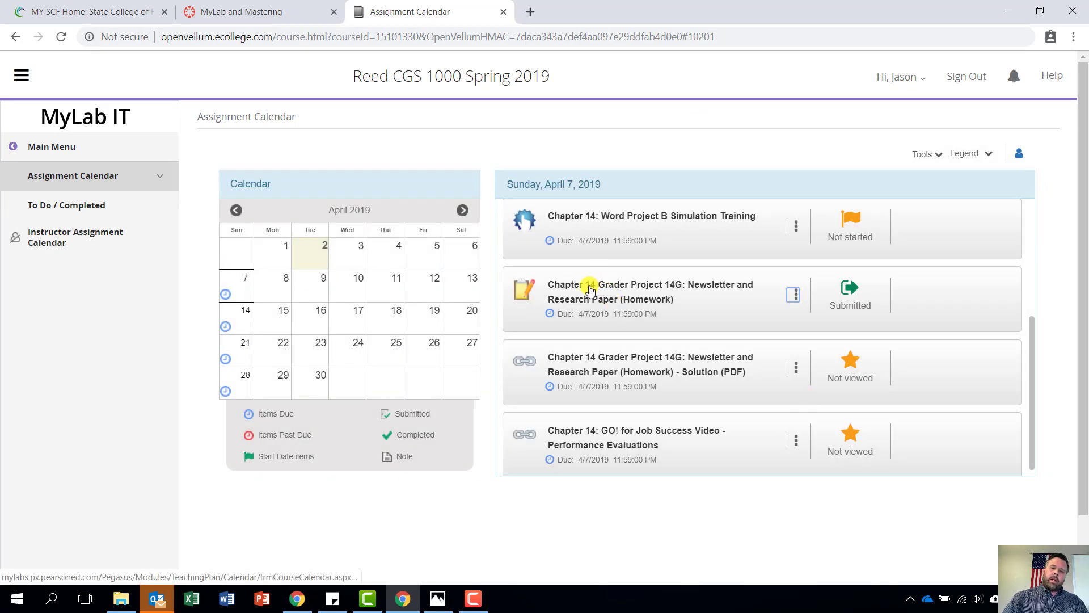
click(612, 294)
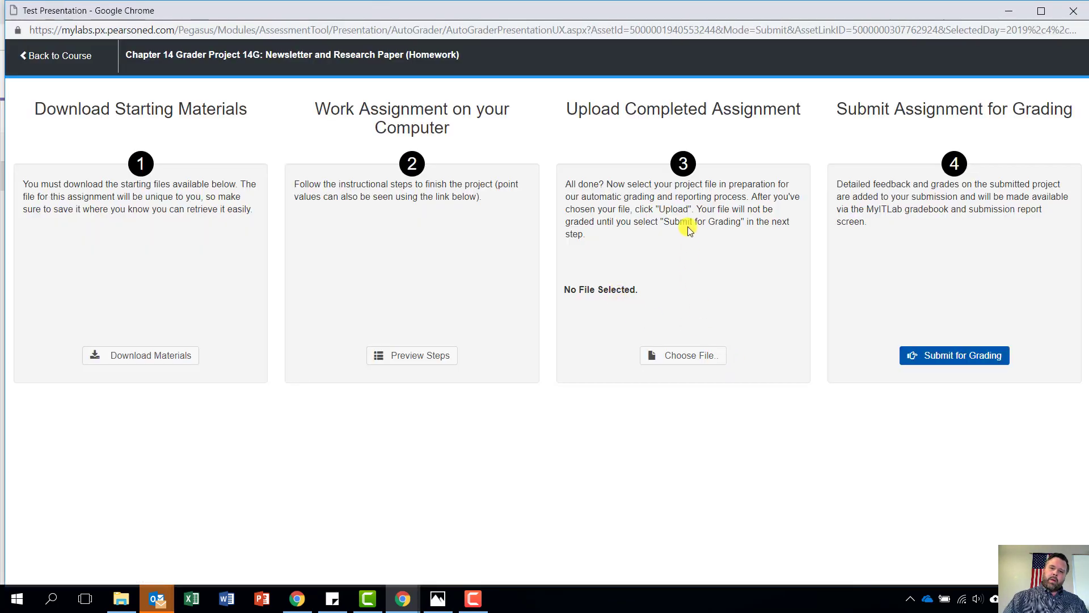
Choose the corrected _Student_aio16_wd_ch14_grader_14g_hw.docx file for upload
click(703, 356)
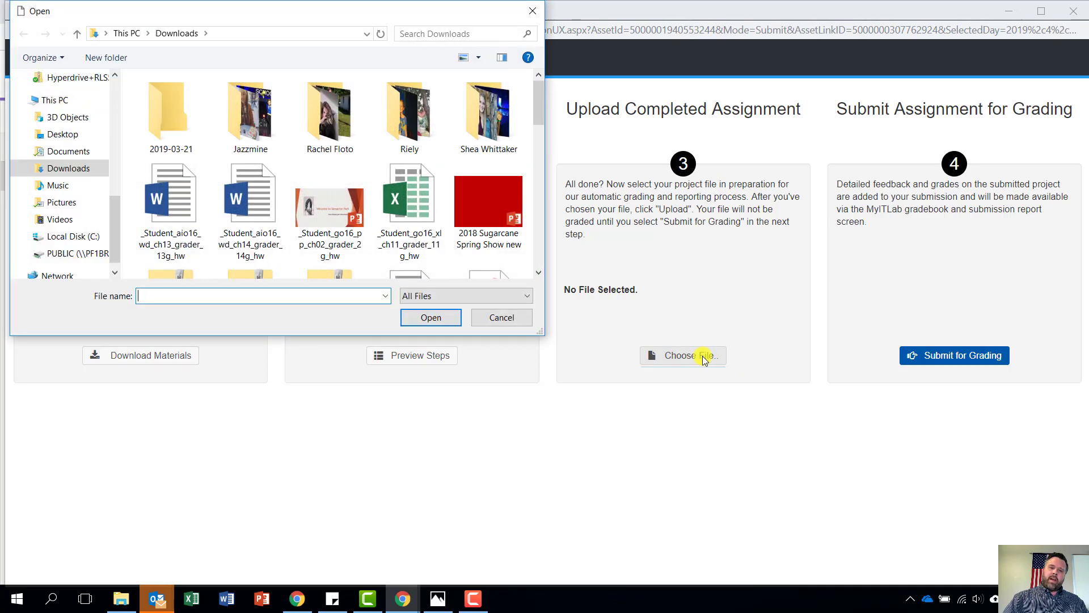
click(252, 218)
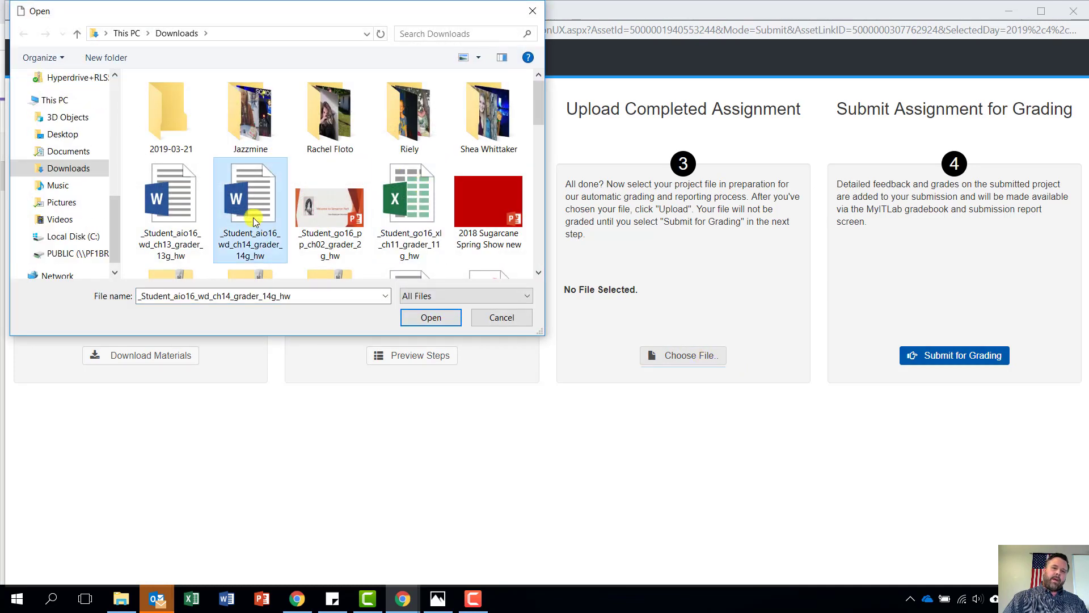
click(444, 318)
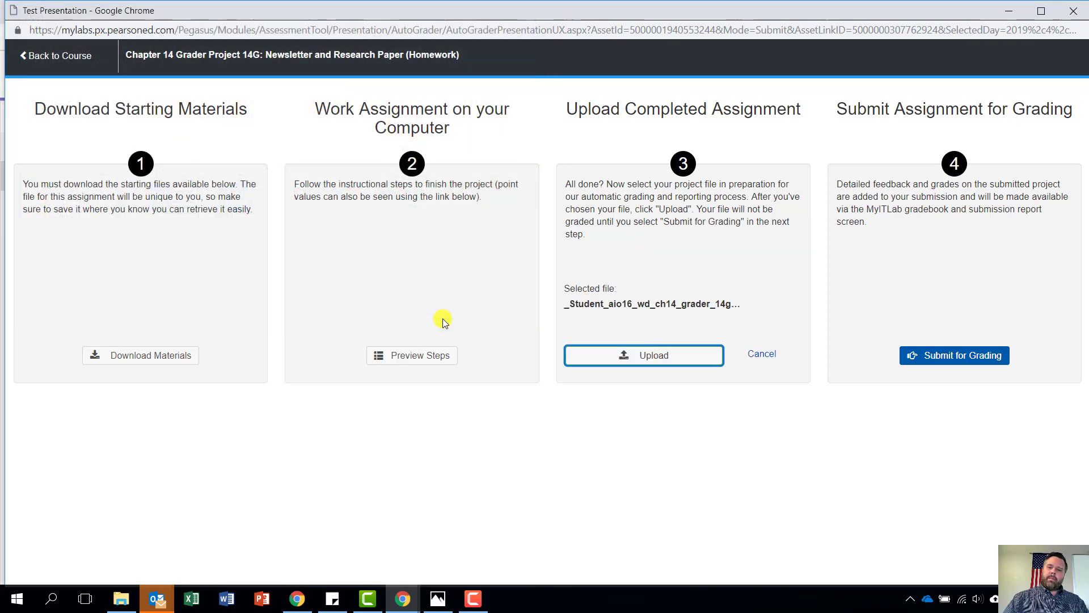
Upload the file, submit it for grading, and close the assignment
click(676, 353)
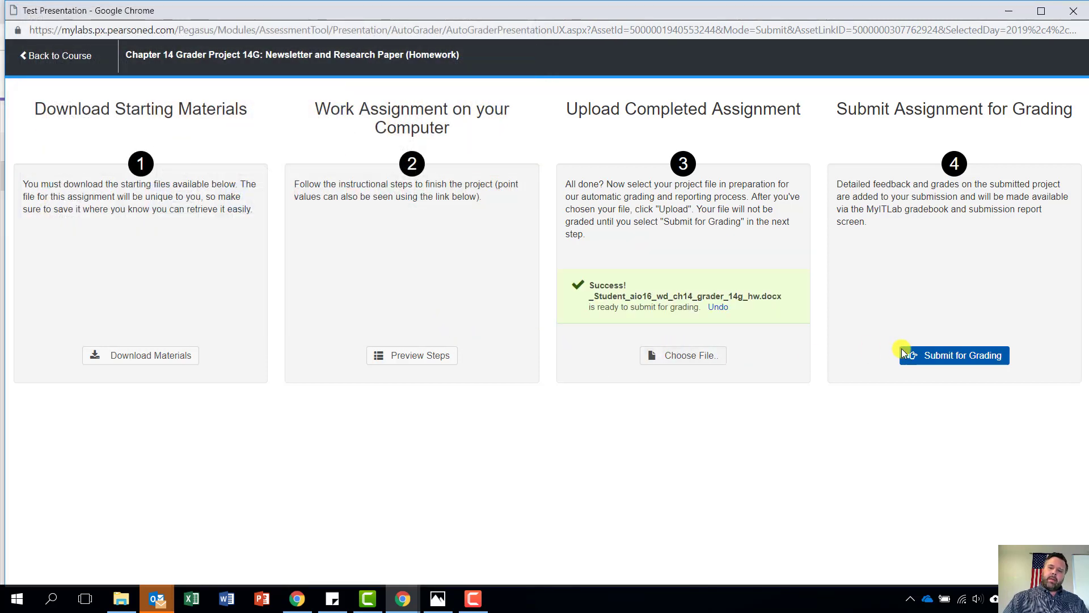
click(975, 357)
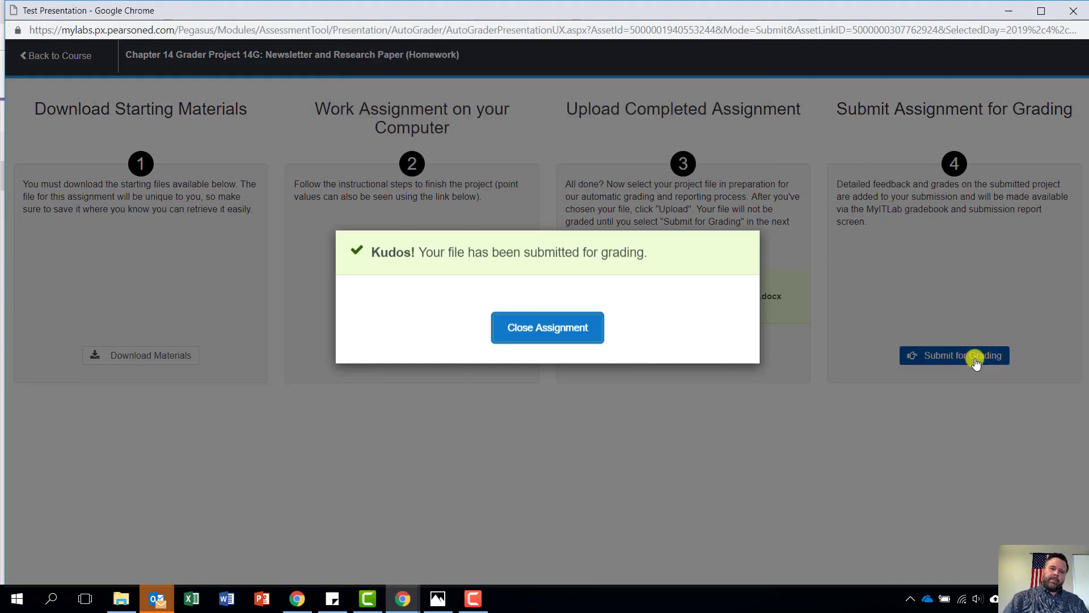
click(566, 331)
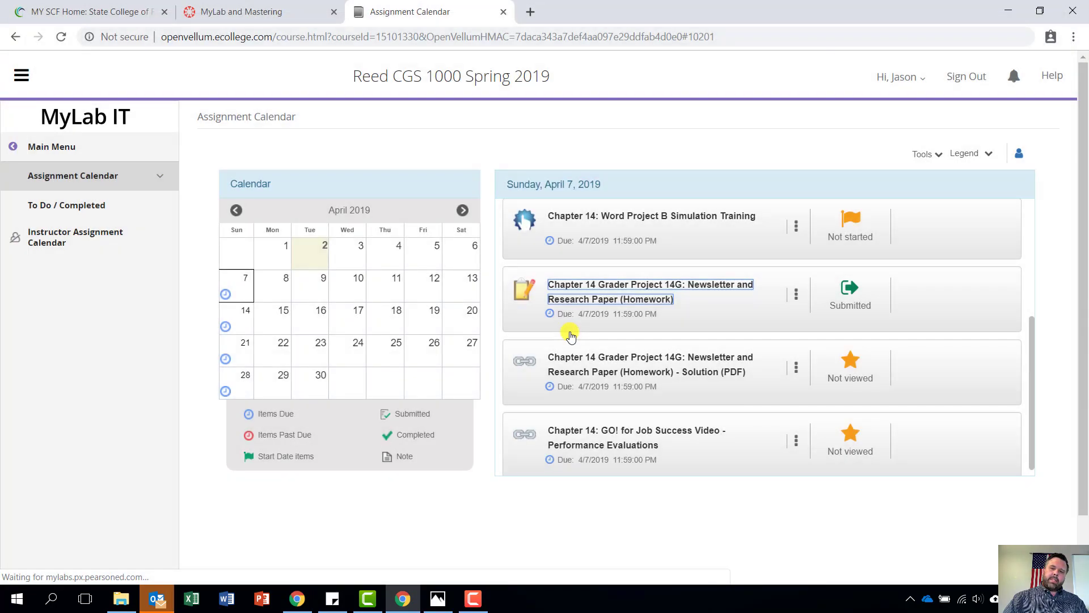
Open View Submissions from the 14G assignment's three-dot menu
scroll(630, 338, down, 4)
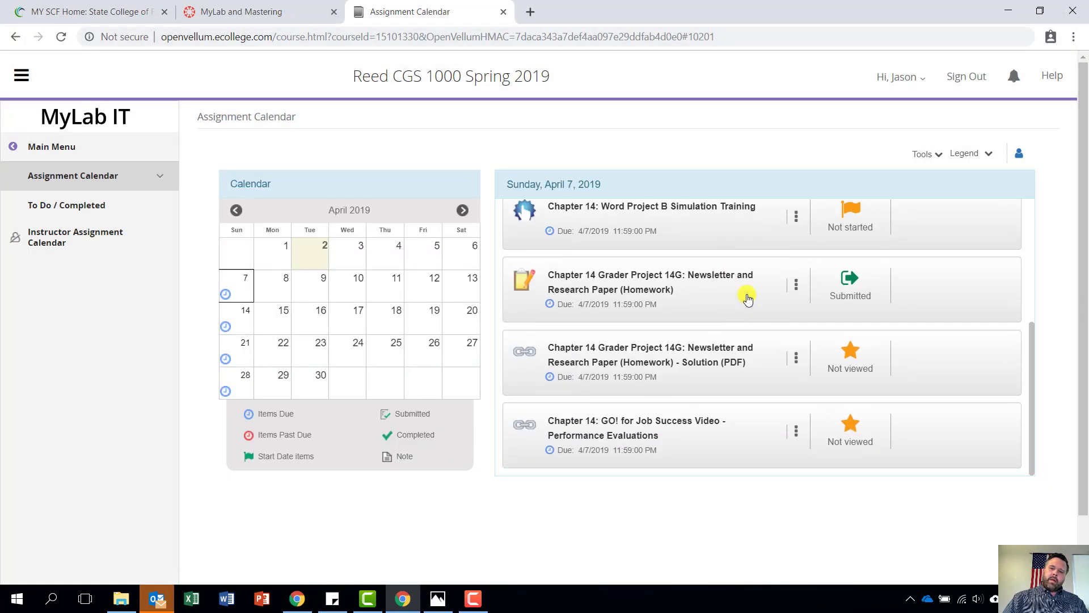
click(795, 289)
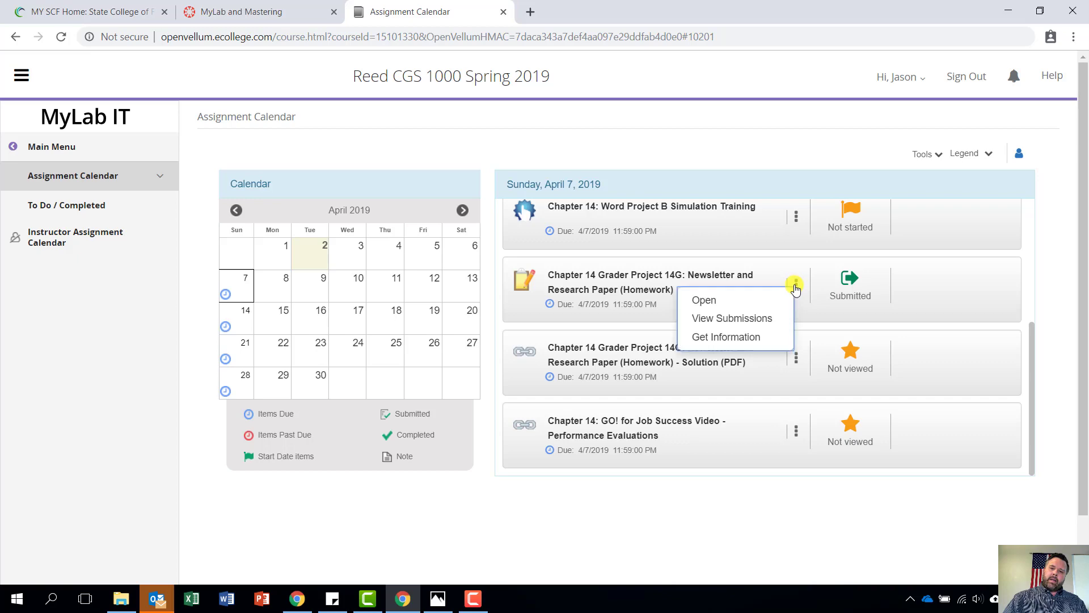
click(747, 319)
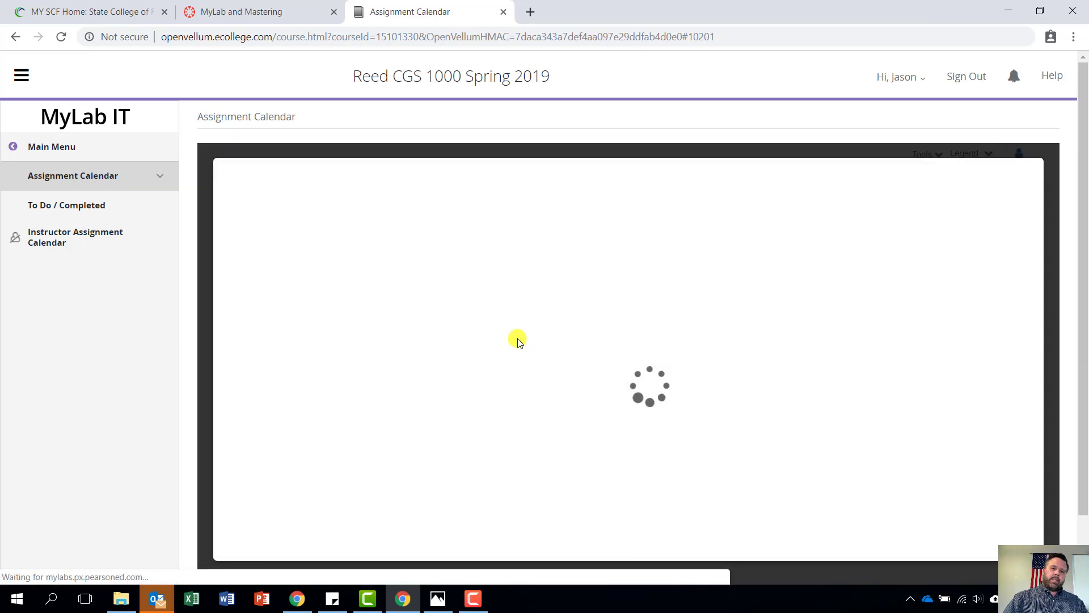